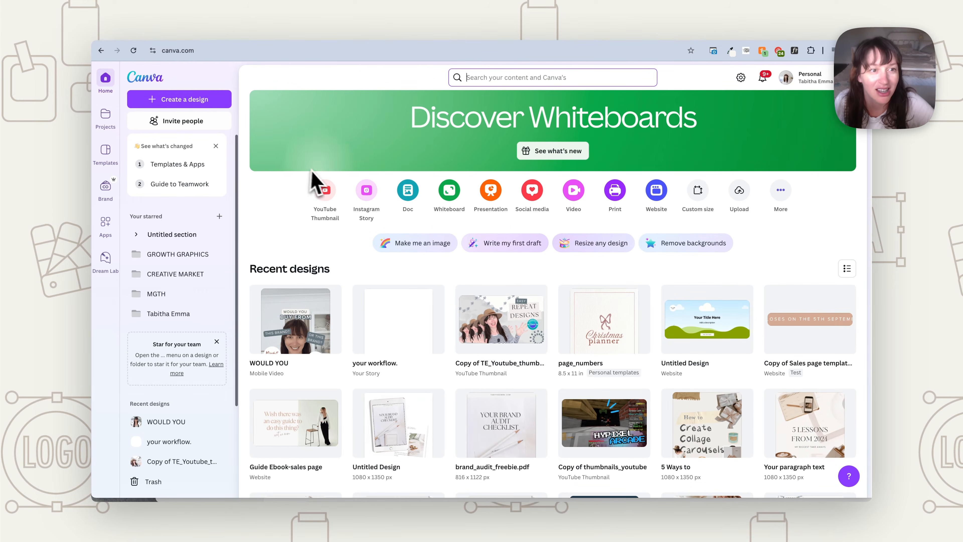
Create a new blank Instagram Reel design at 1080 × 1920 px
left_click(189, 102)
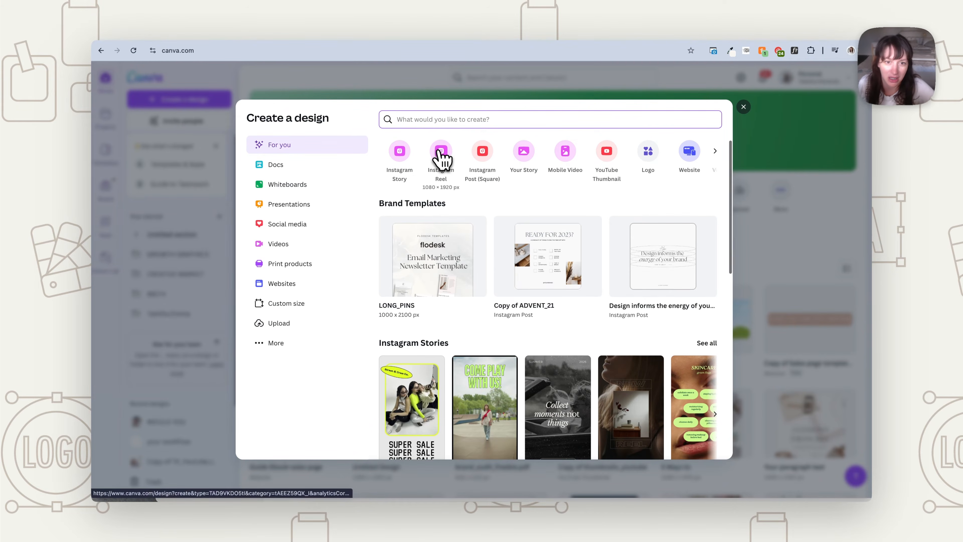
left_click(441, 151)
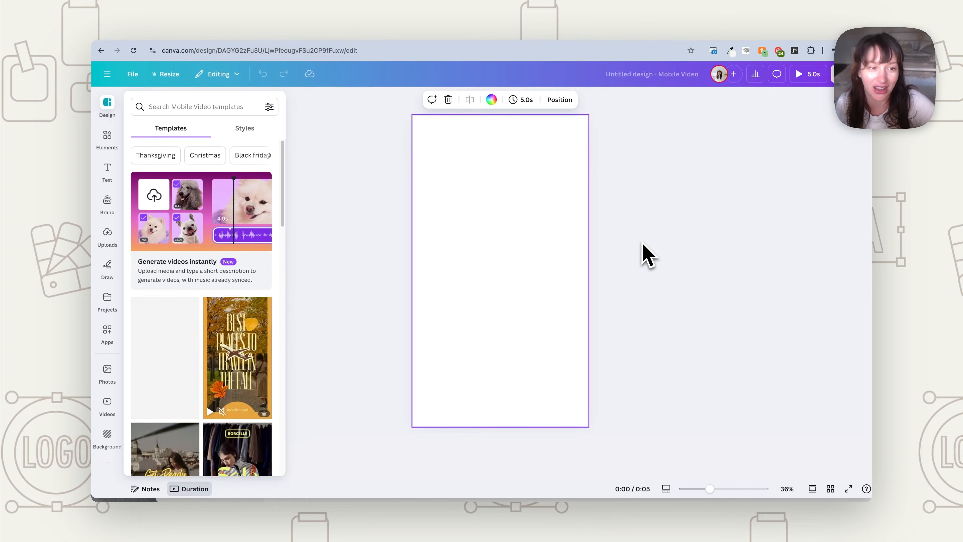
left_click(550, 348)
Place the uploaded 7.0s video of the woman in a hat holding a brush and enlarge it to fill the page
left_click(108, 233)
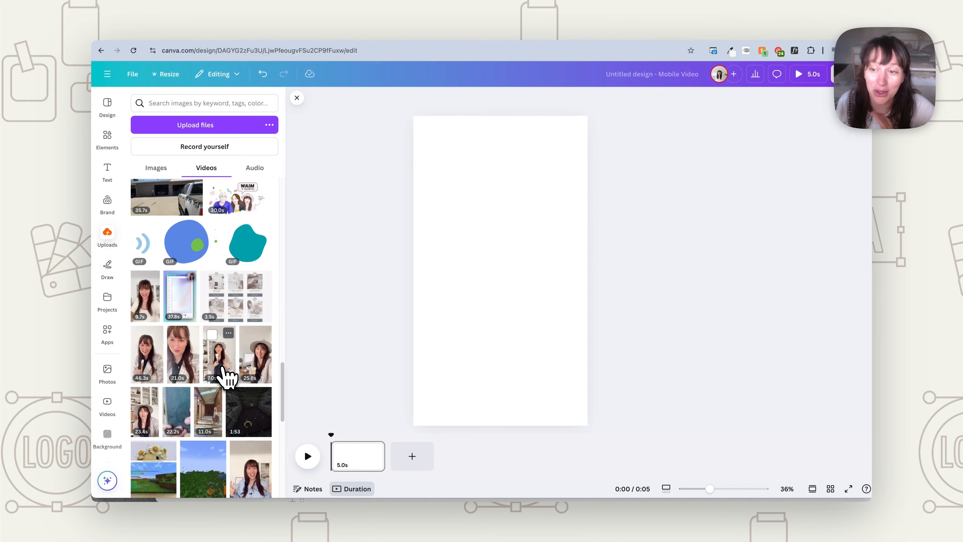
left_click(224, 376)
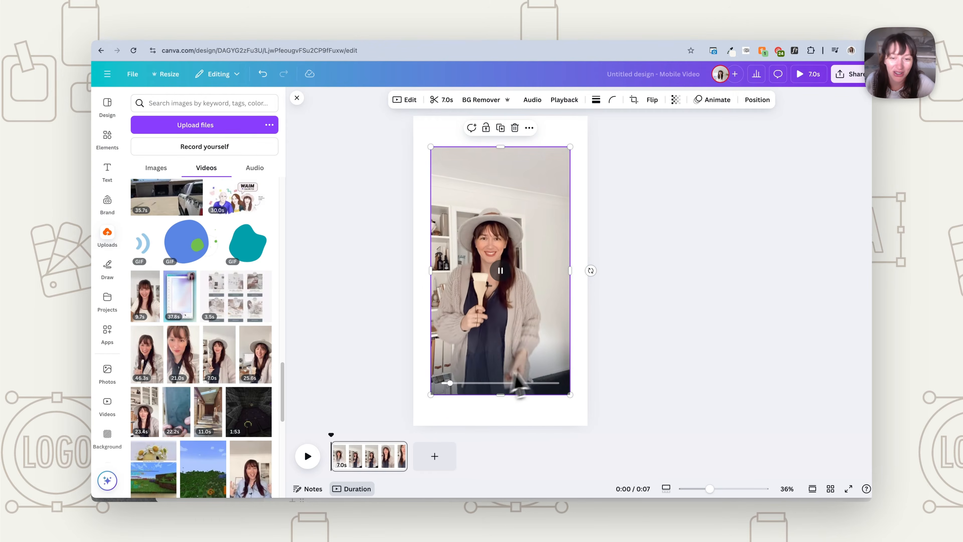
left_click_drag(558, 323, 531, 286)
left_click_drag(554, 361, 599, 419)
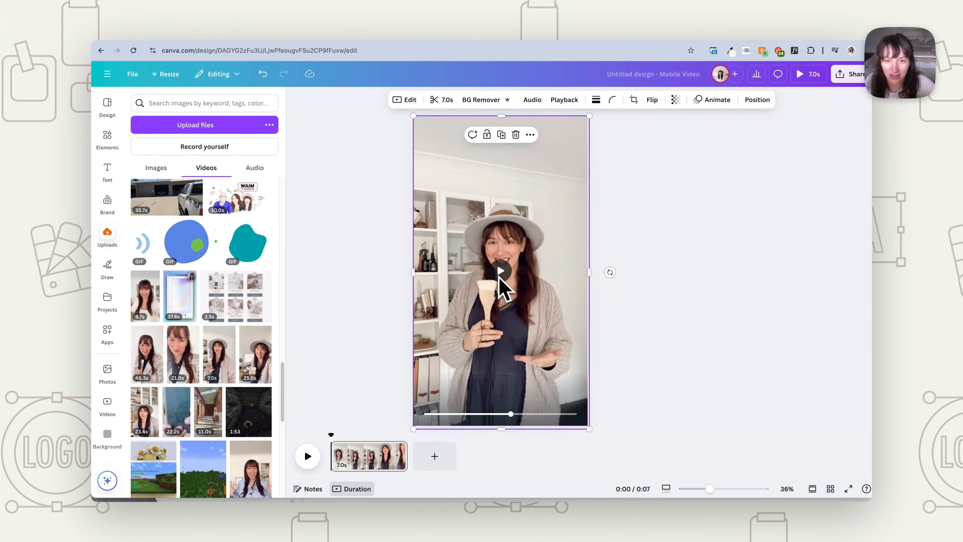
left_click_drag(589, 428, 586, 425)
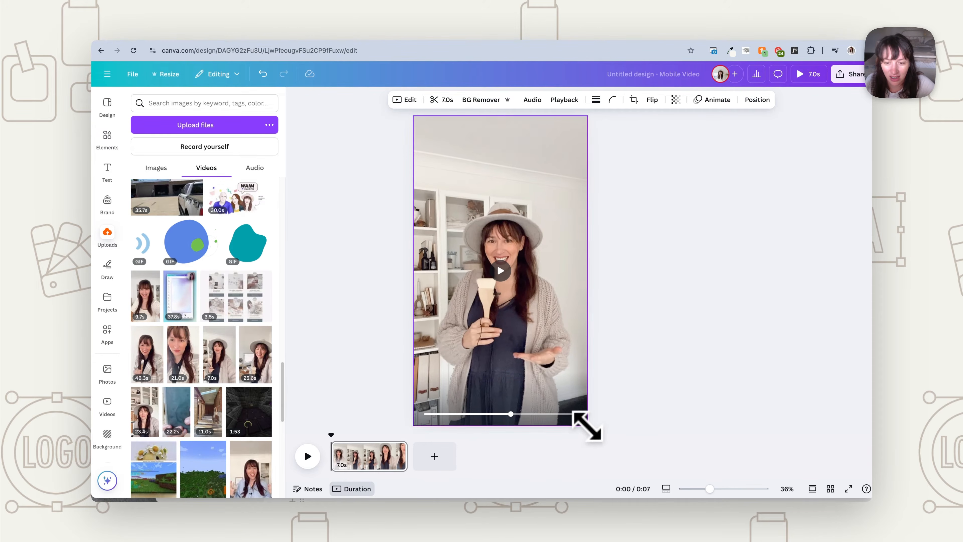
Adjust the start of the video's trim and shorten the page on the timeline to 2.8s
left_click(440, 99)
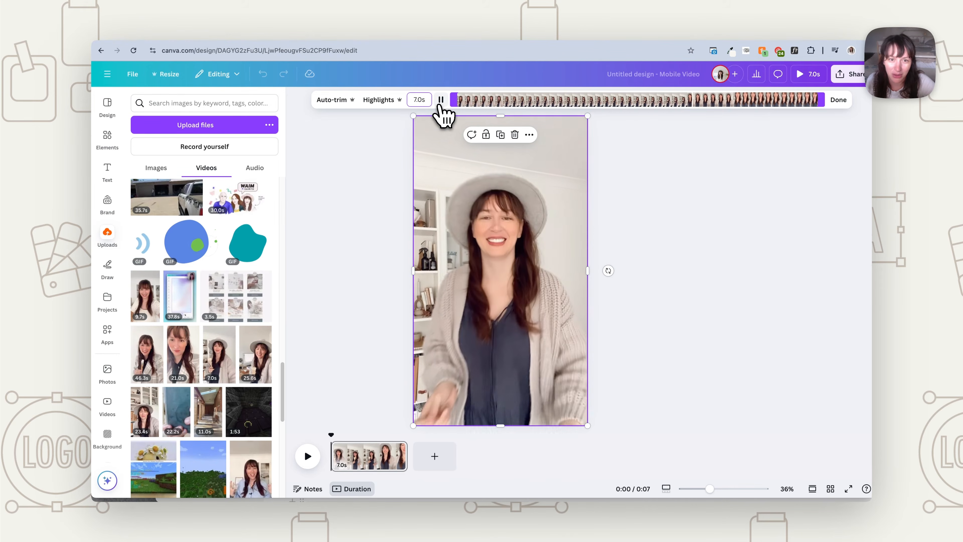
mouse_move(453, 99)
left_mouse_down()
mouse_move(514, 102)
mouse_move(458, 103)
left_mouse_up()
left_click(351, 320)
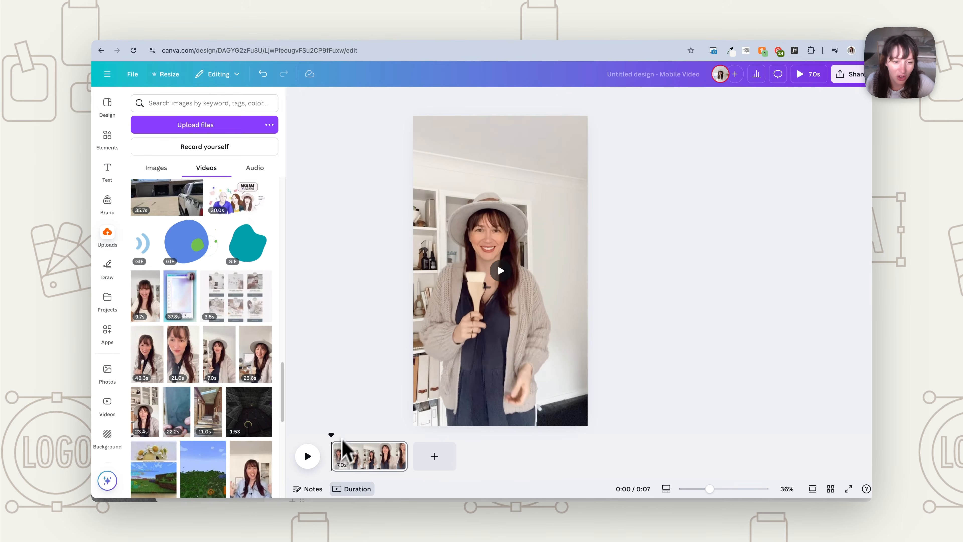
left_click_drag(330, 432, 361, 460)
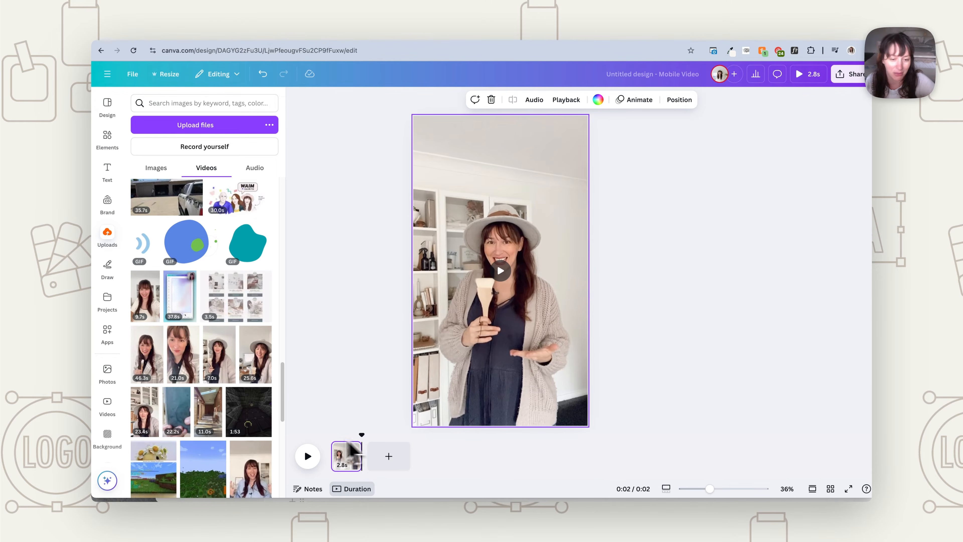
Try splitting the shortened page at 1.2s and undo the split
left_click_drag(363, 444, 346, 440)
right_click(347, 454)
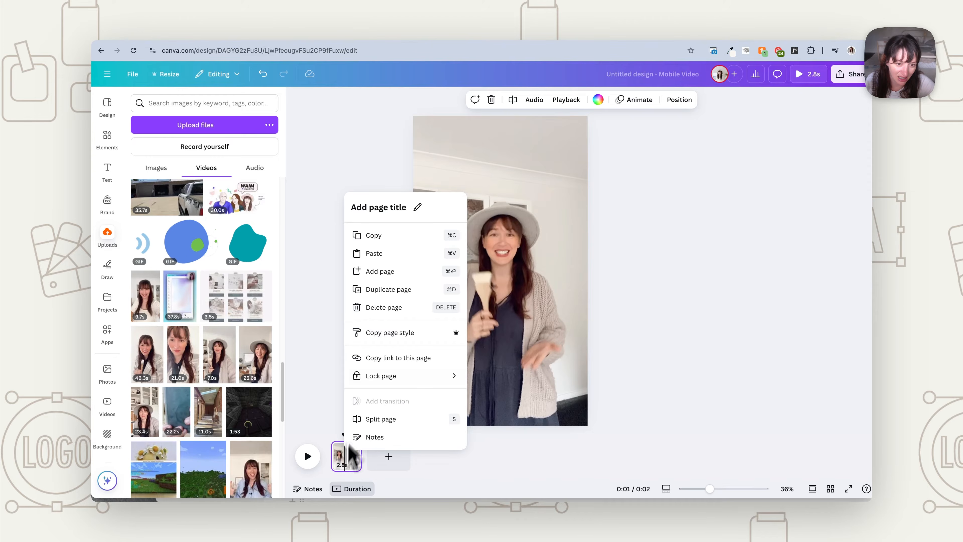
left_click(394, 419)
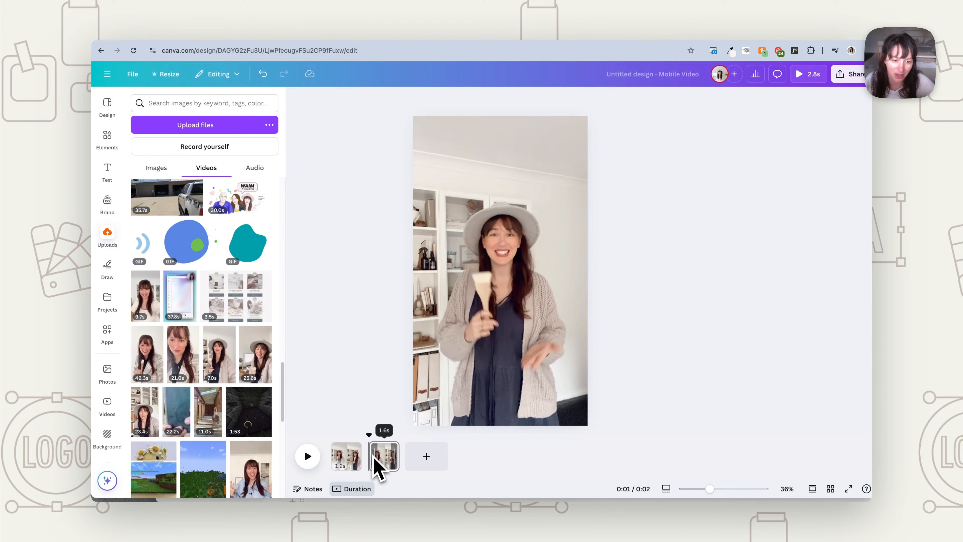
key("ctrl+z")
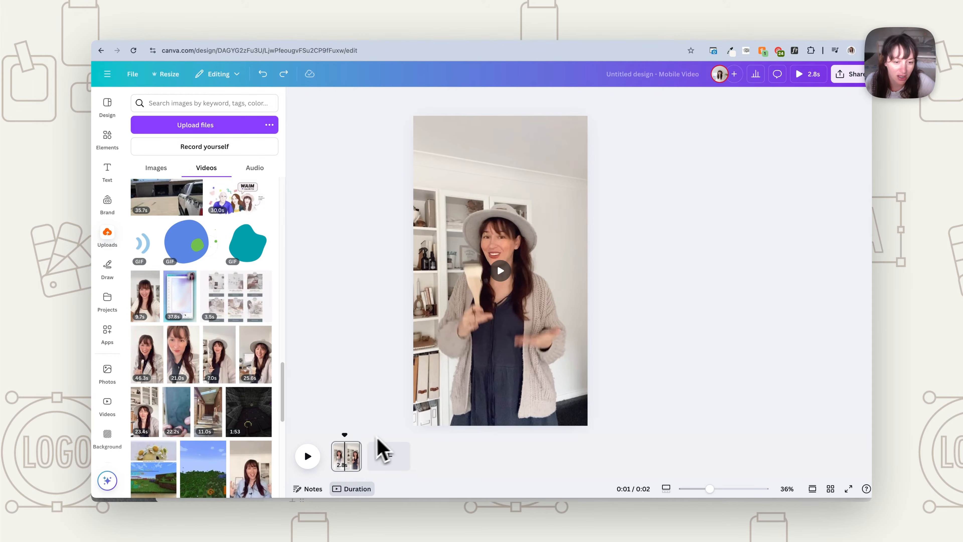
Remove the background from the woman's video with BG Remover
left_click(519, 250)
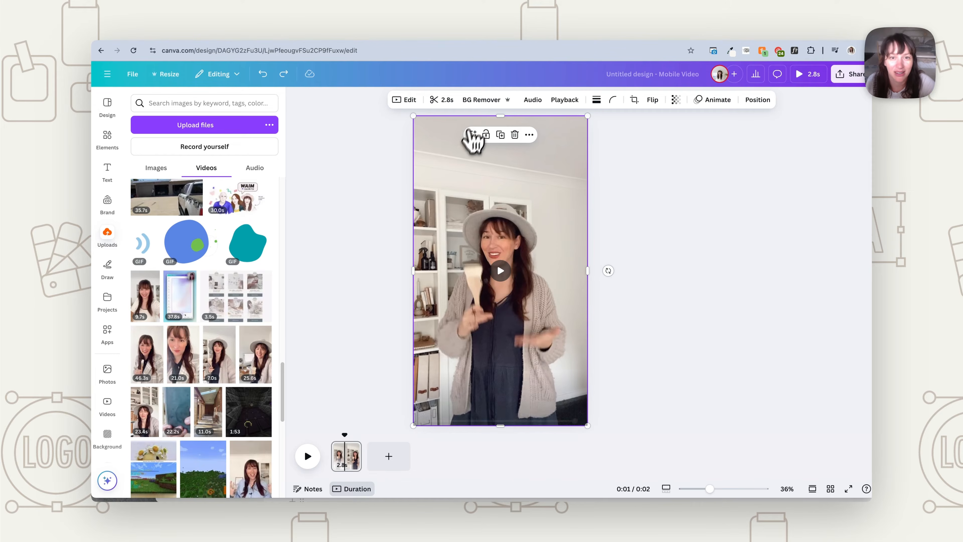
left_click(477, 103)
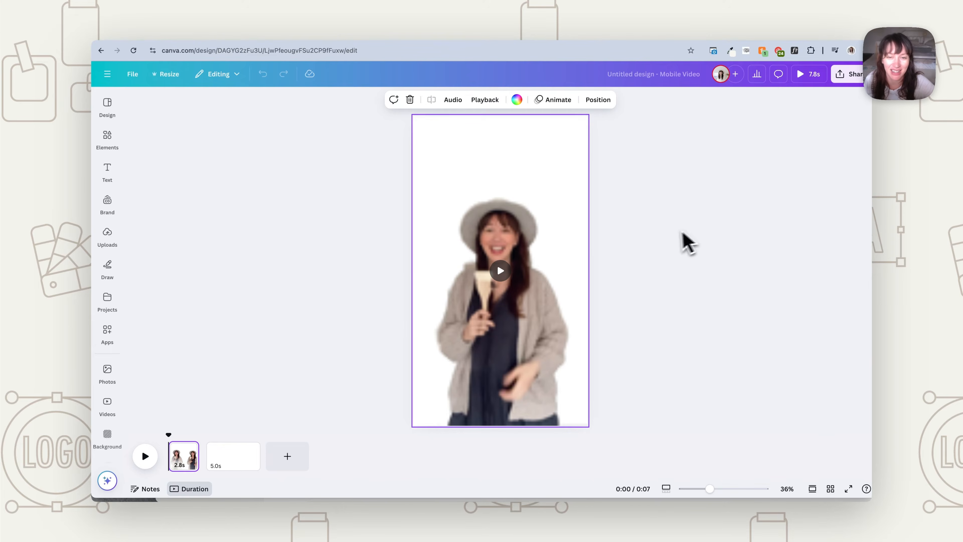
Browse the stock video library and its Backgrounds collection for a suitable backdrop clip
left_click(109, 145)
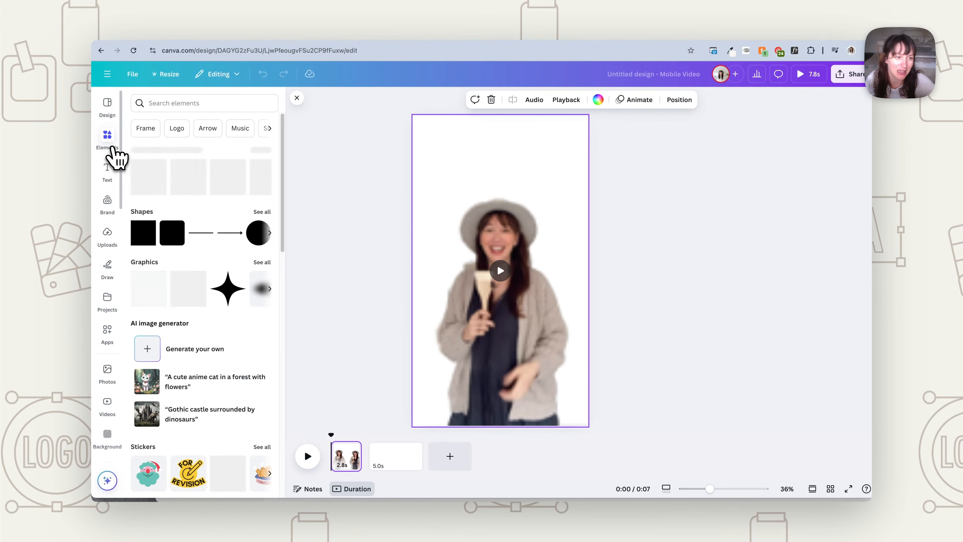
scroll(224, 262, "down", 8)
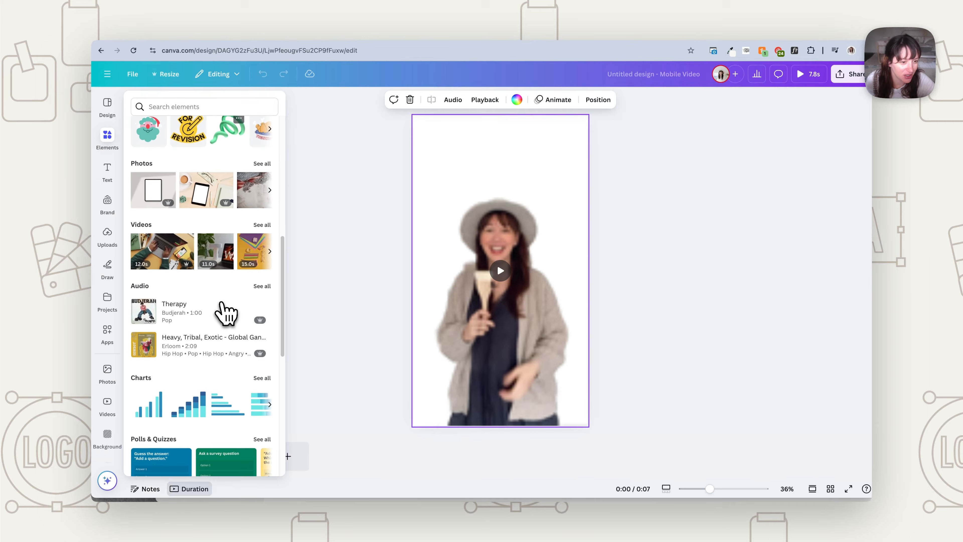
left_click(262, 223)
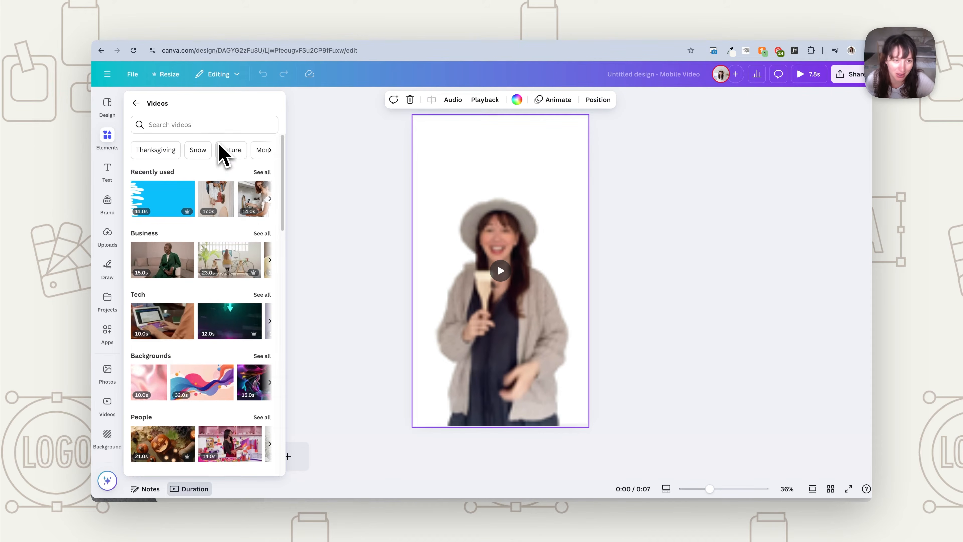
left_click(205, 126)
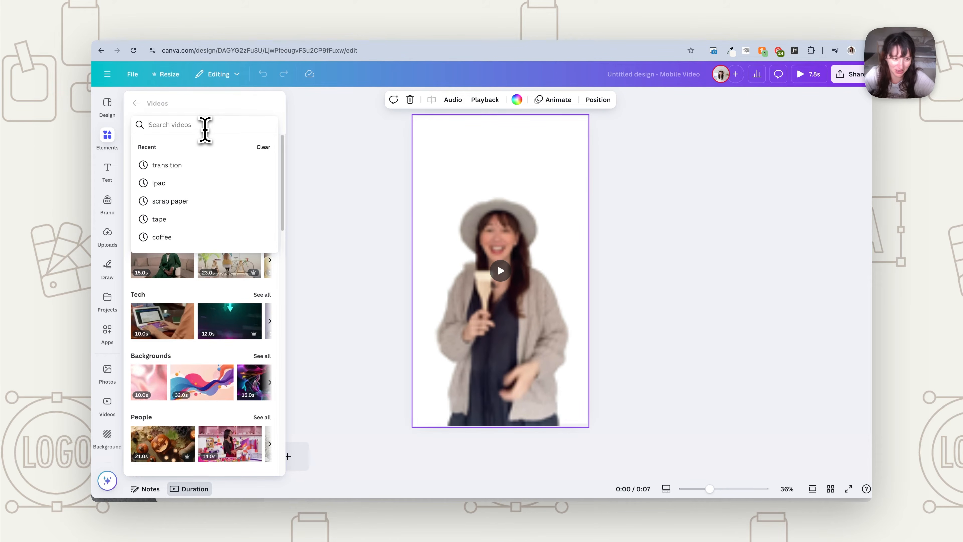
left_click(190, 347)
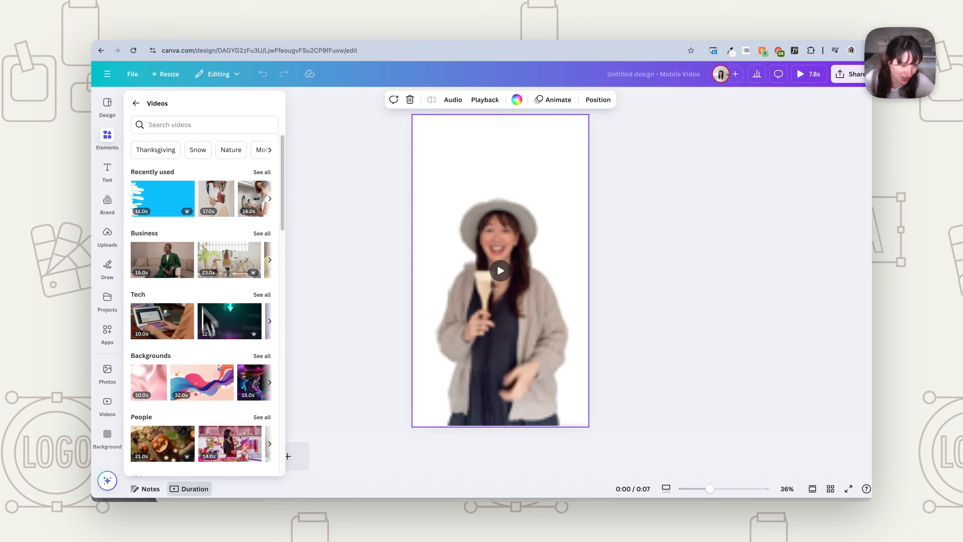
left_click(261, 357)
scroll(250, 372, "down", 5)
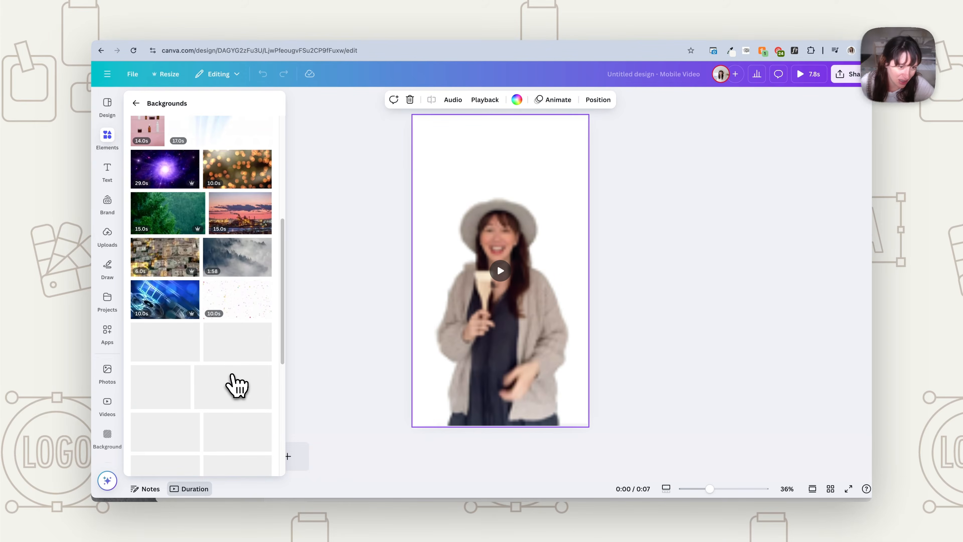
scroll(237, 385, "down", 10)
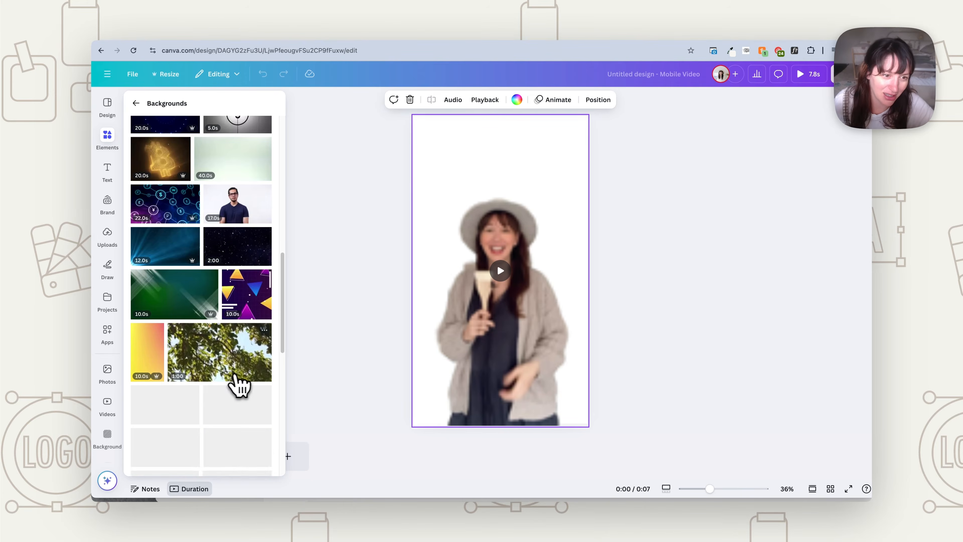
Search the stock videos for "paper" and add the 20.0s crumpled white paper clip to the page
left_click(135, 104)
left_click(188, 126)
type("paper")
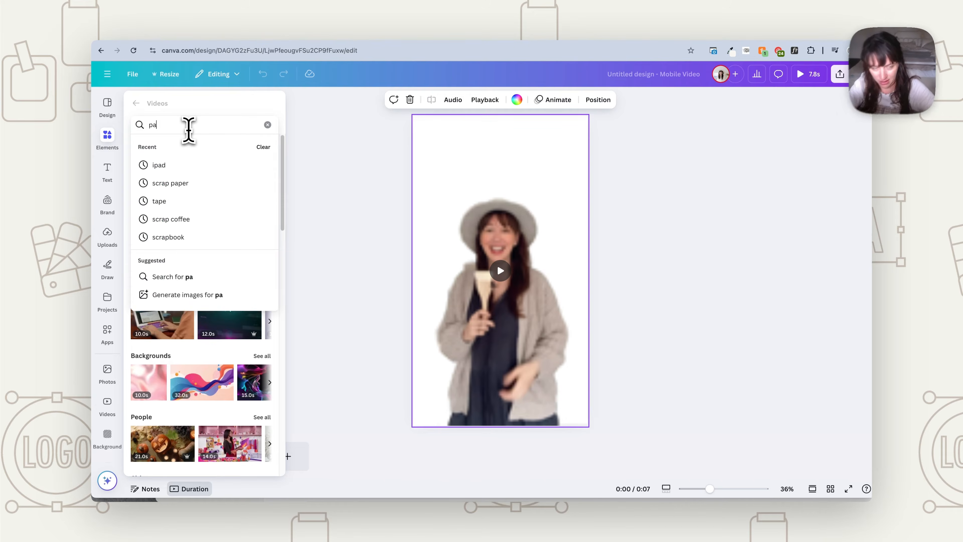
key("Return")
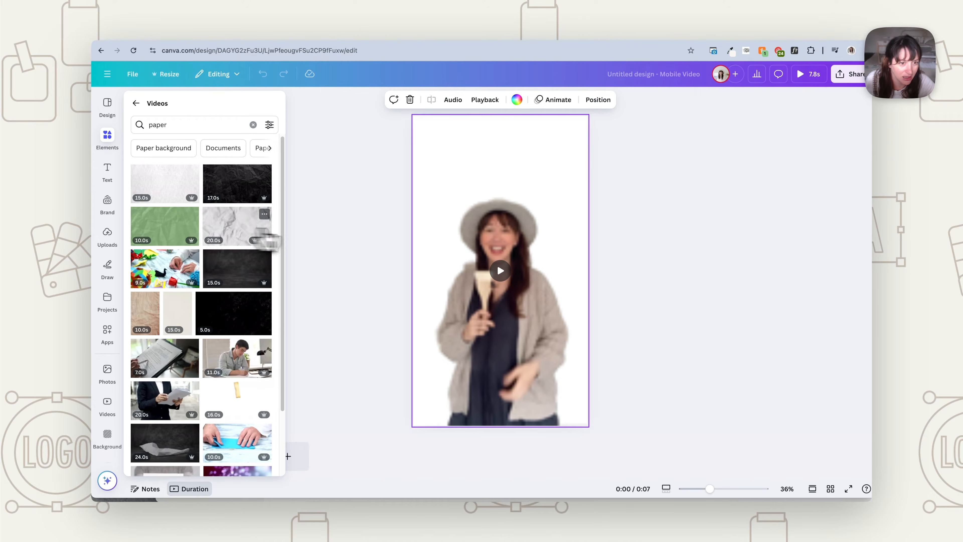
left_click(265, 239)
Enlarge and reposition the crumpled paper video so it extends past the page edges and covers the whole page
left_click_drag(542, 286, 847, 535)
left_click_drag(581, 299, 576, 318)
left_click_drag(400, 155, 338, 103)
Slow the crumpled paper video's playback speed to 0.25
left_click(487, 103)
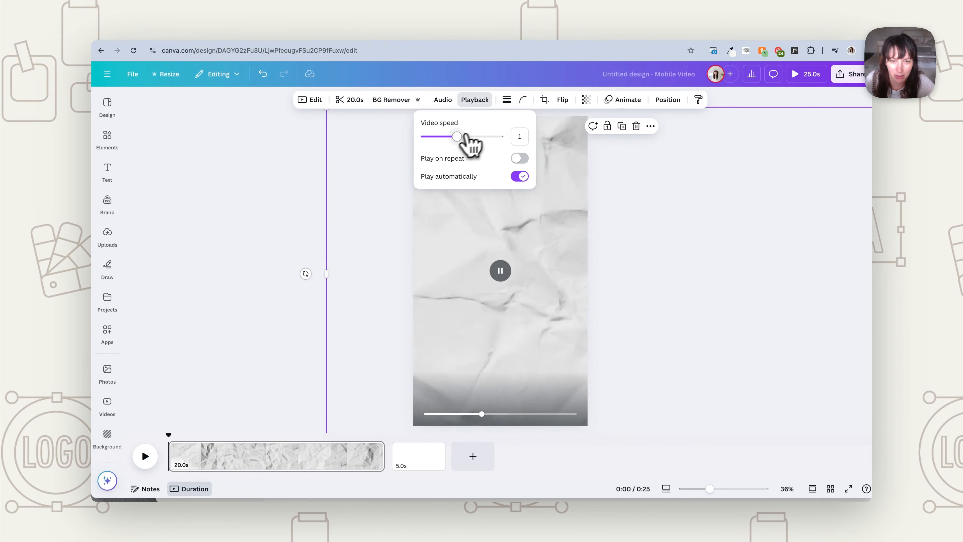
left_click_drag(457, 136, 409, 142)
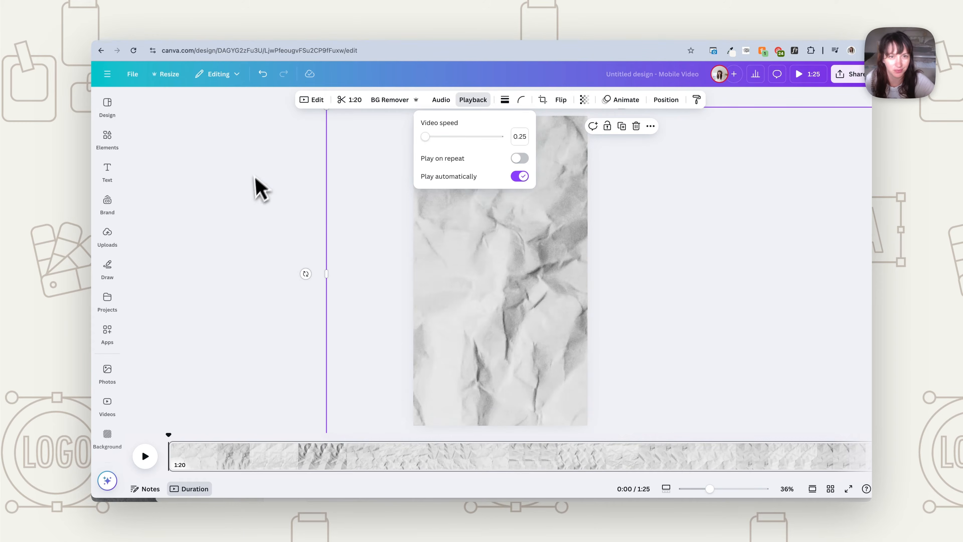
key("Escape")
Send the crumpled paper video behind the cut-out woman and play the page to check the motion
right_click(501, 266)
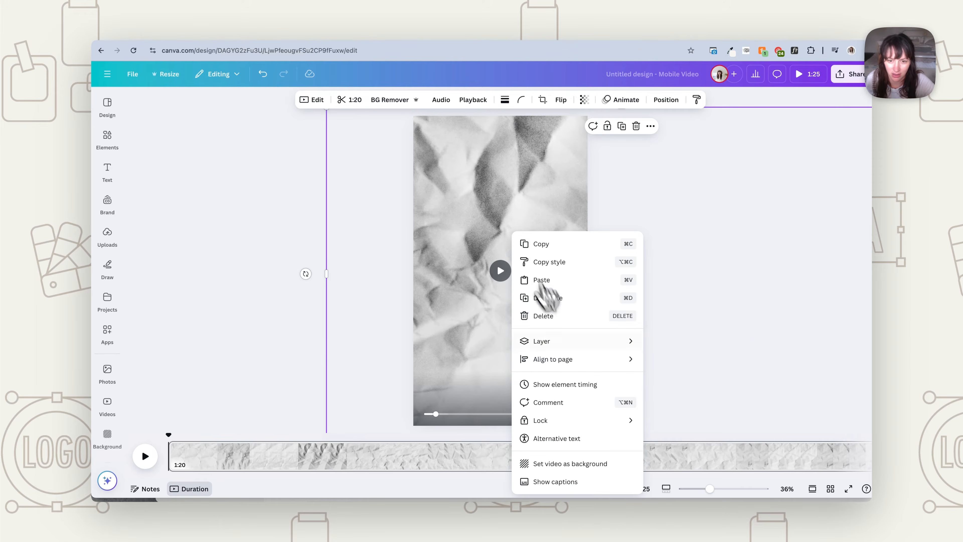
mouse_move(570, 350)
left_click(701, 395)
left_click(278, 204)
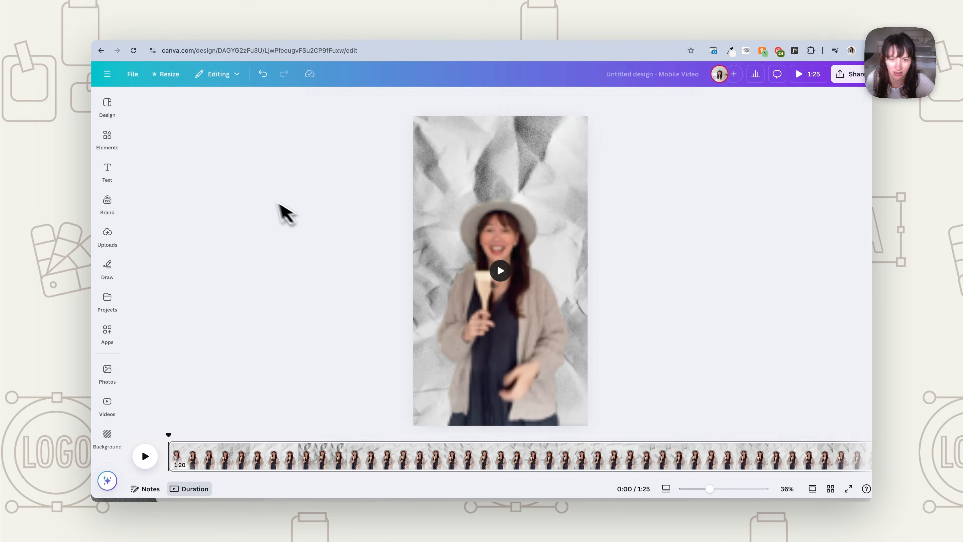
key("space")
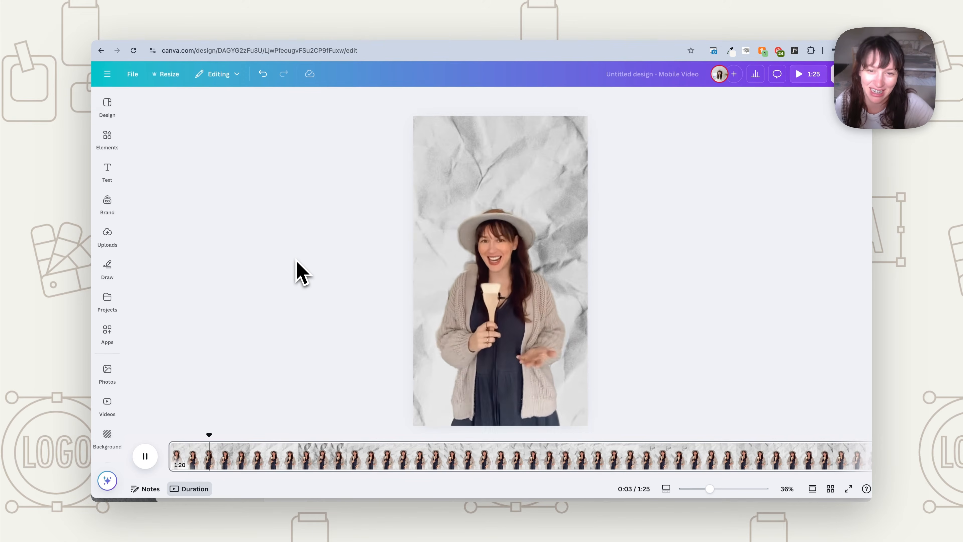
key("space")
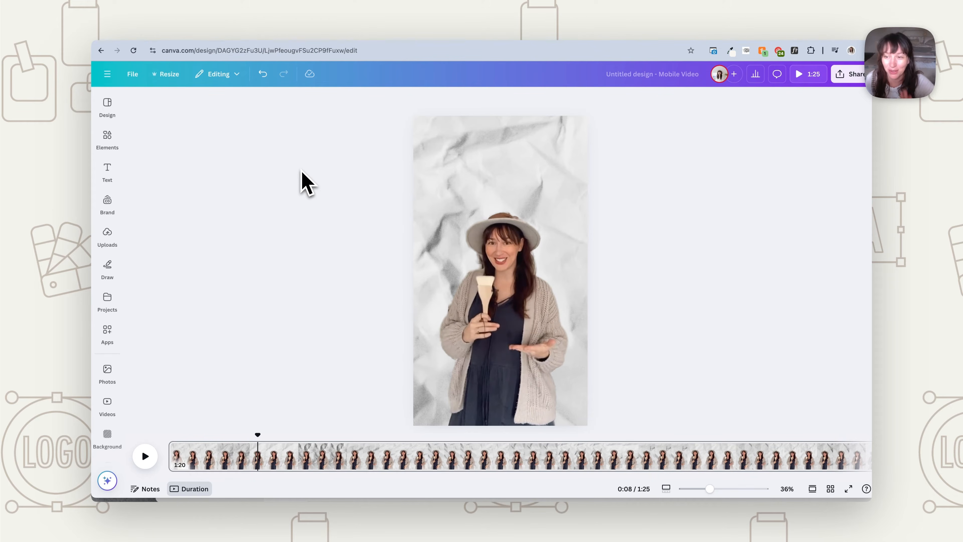
Try deleting the cut-out video of the woman and undo the deletion
left_click(537, 417)
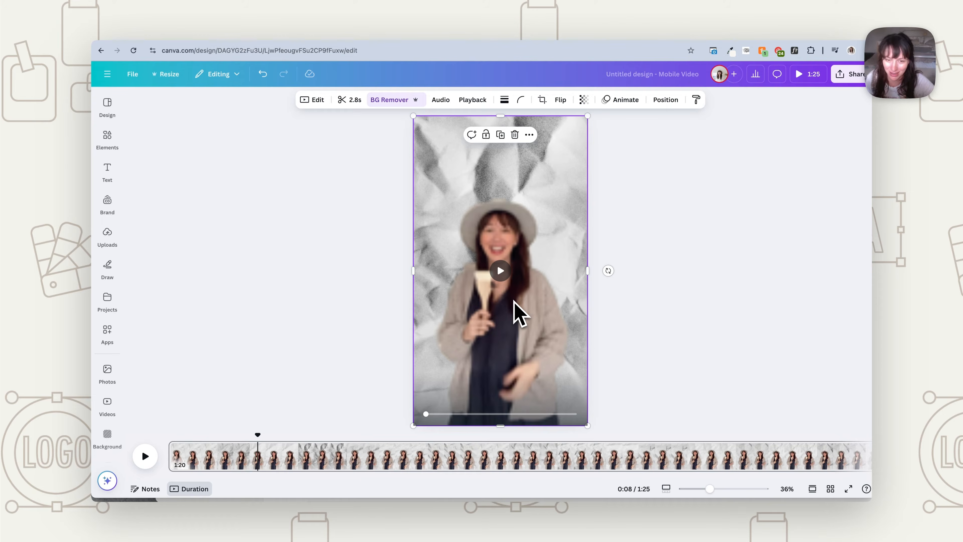
left_click(108, 139)
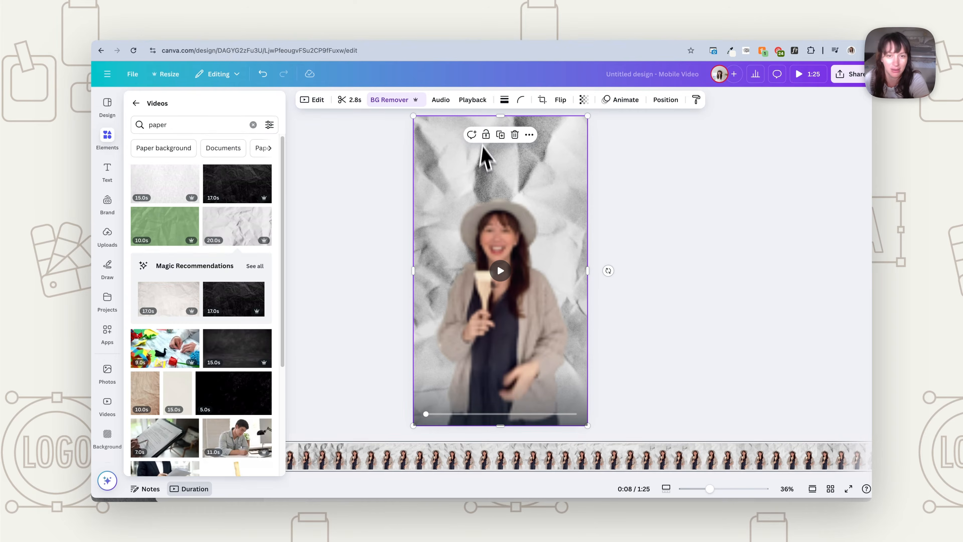
key("Delete")
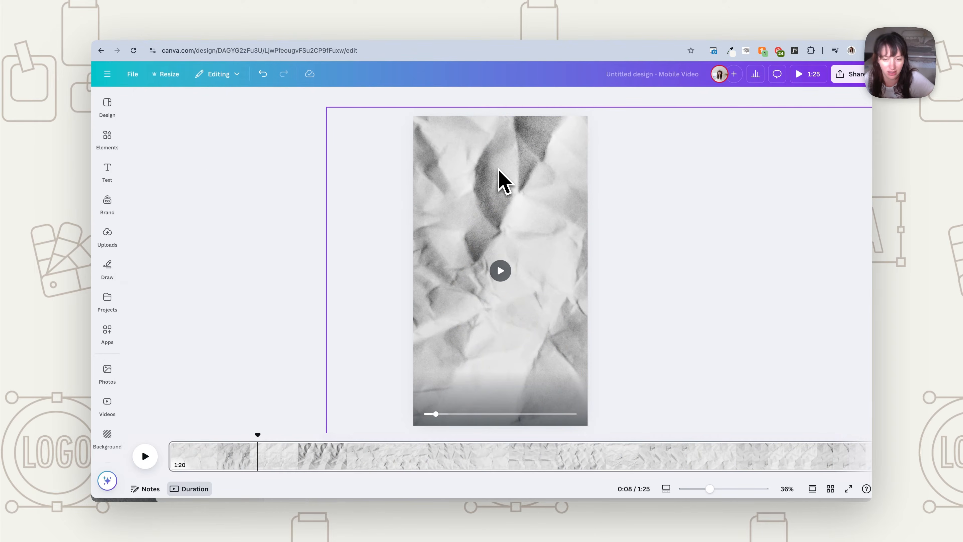
key("ctrl+z")
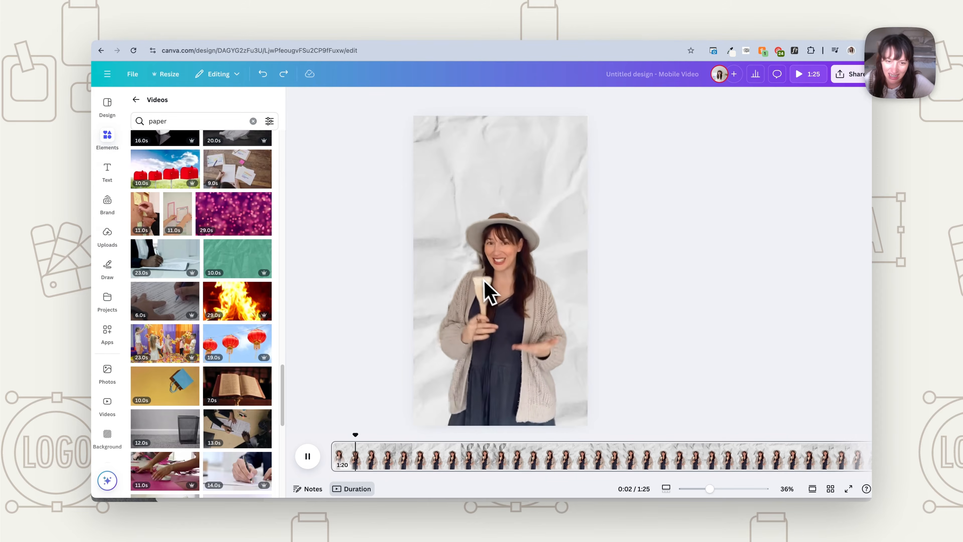
Split the page at the 2.9-second mark, clear the content after the split, and return the playhead to the start
left_click(316, 451)
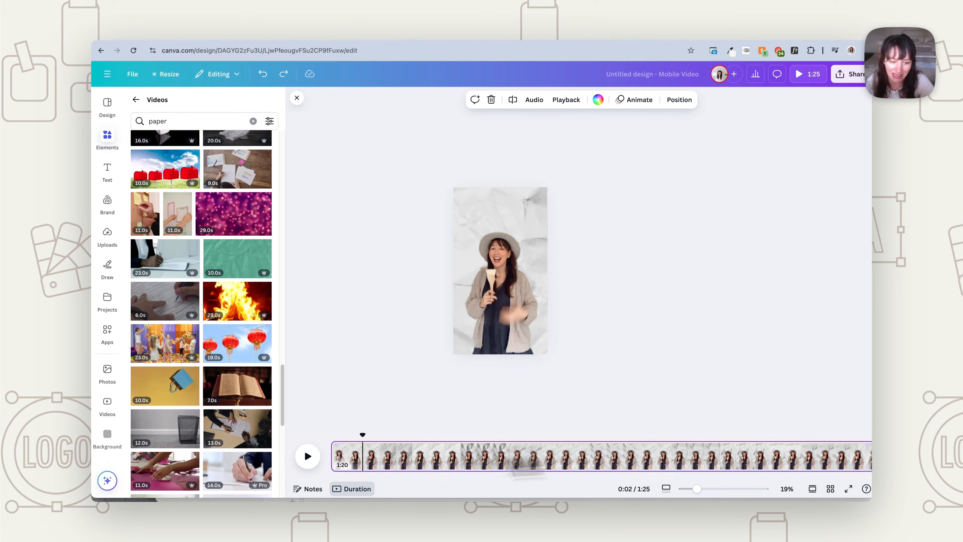
right_click(364, 461)
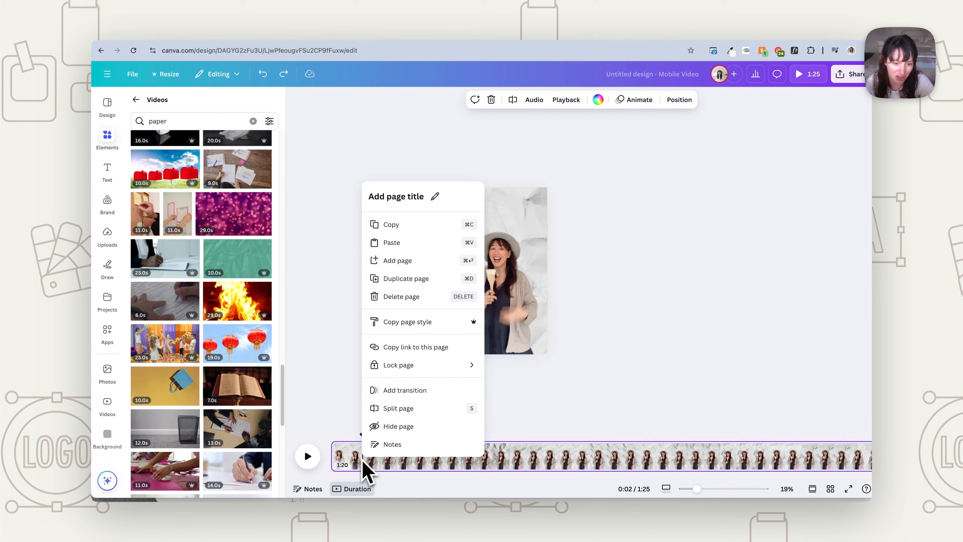
left_click(406, 408)
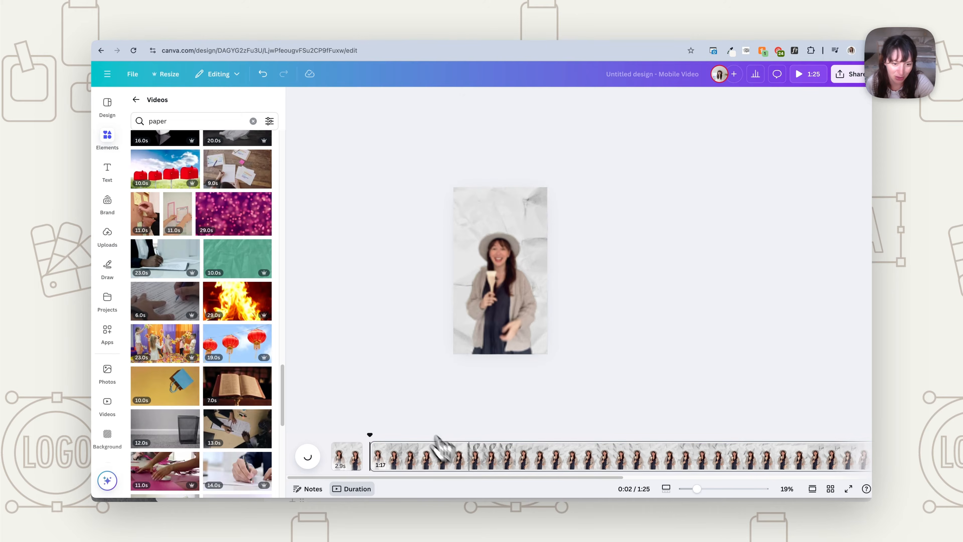
left_click(495, 461)
key("Delete")
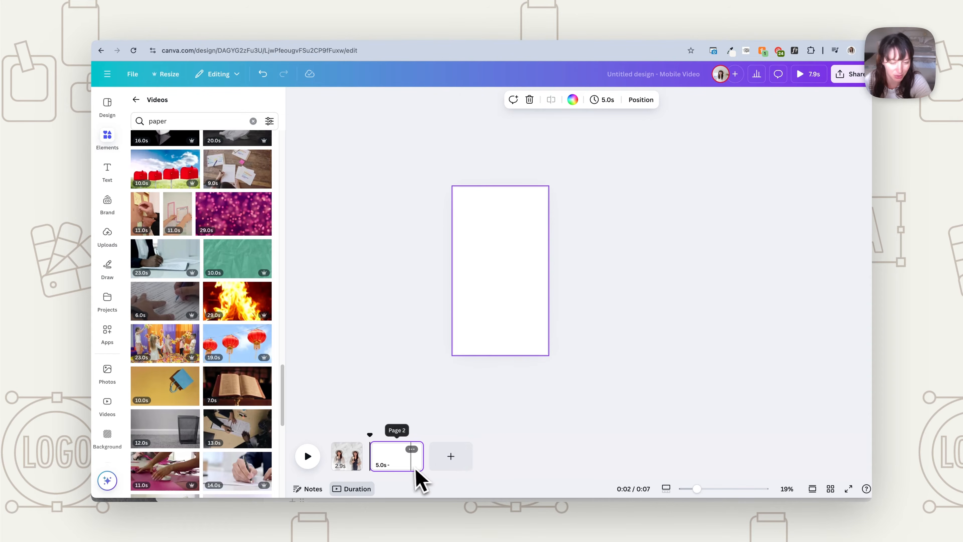
left_click_drag(368, 435, 315, 439)
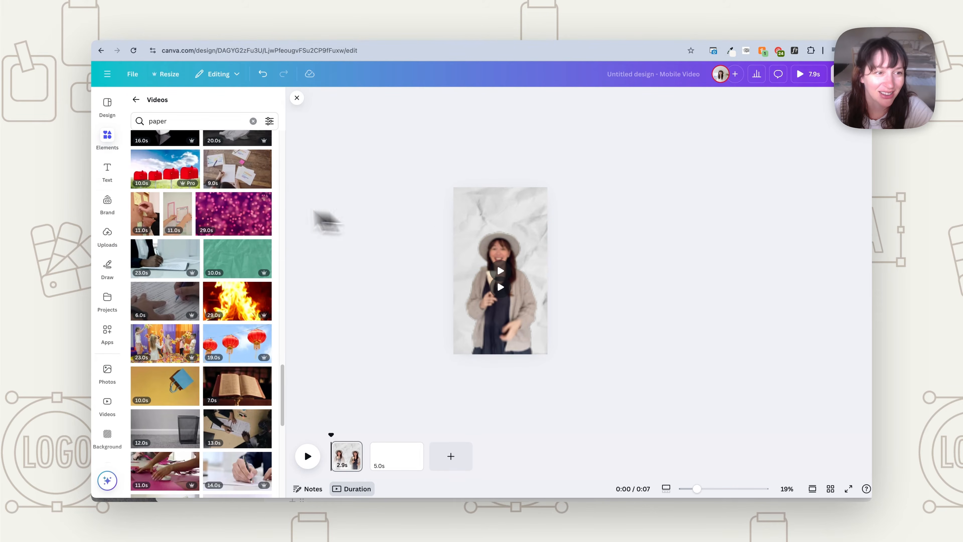
Generate automatic captions for the video with audio and place the caption text above the woman's hat
left_click(108, 173)
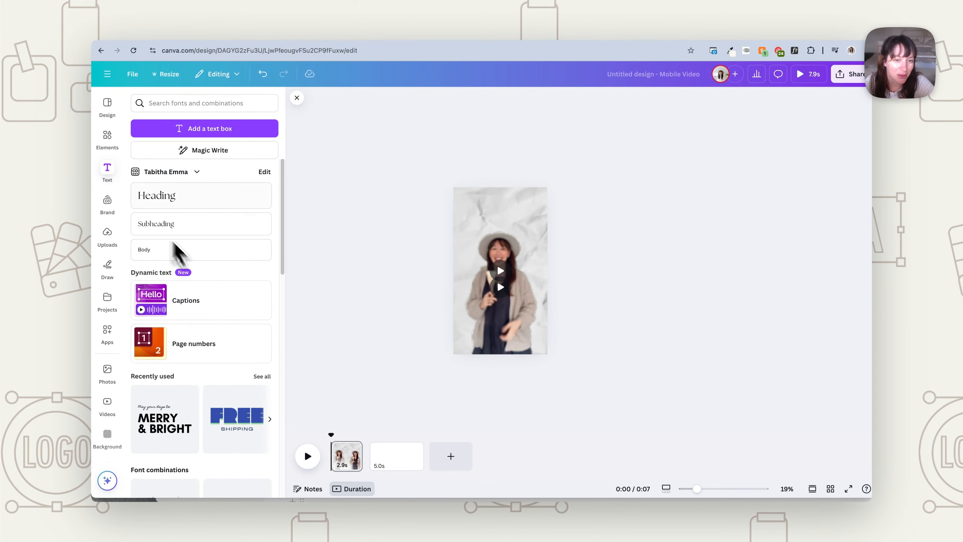
left_click(189, 306)
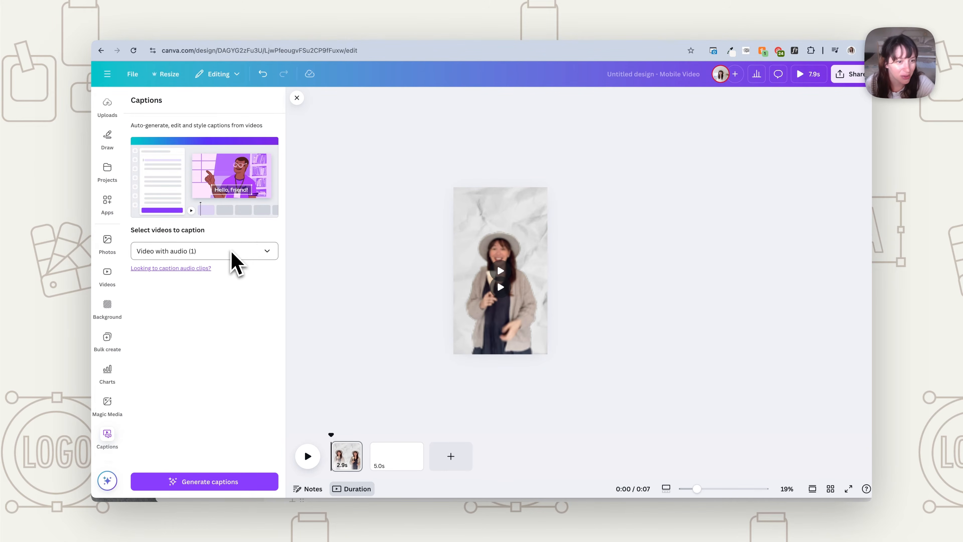
left_click(202, 483)
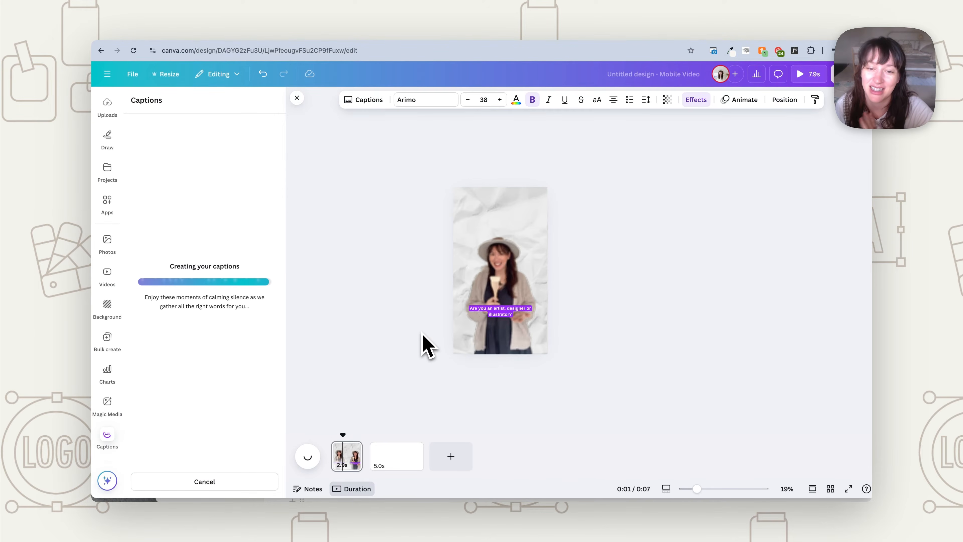
left_click(509, 314)
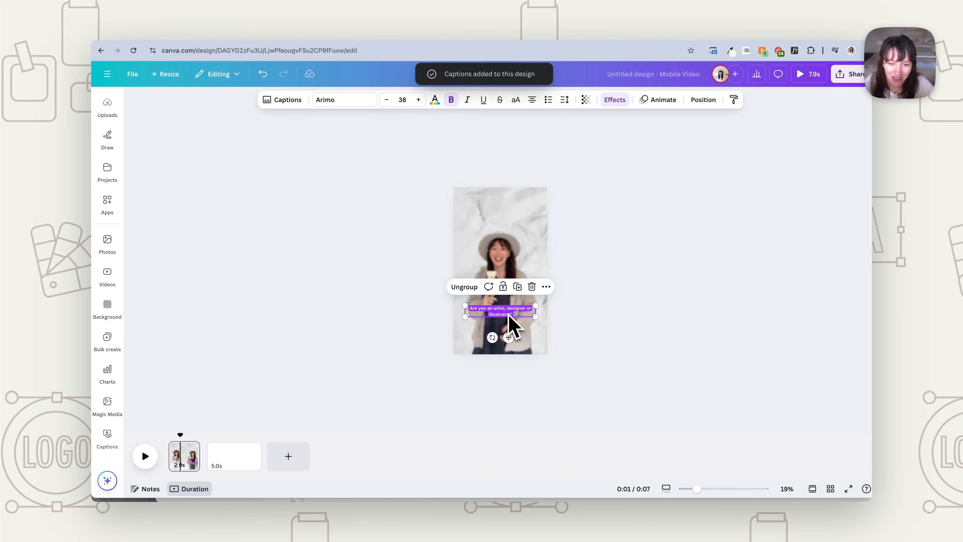
left_click_drag(499, 318, 535, 231)
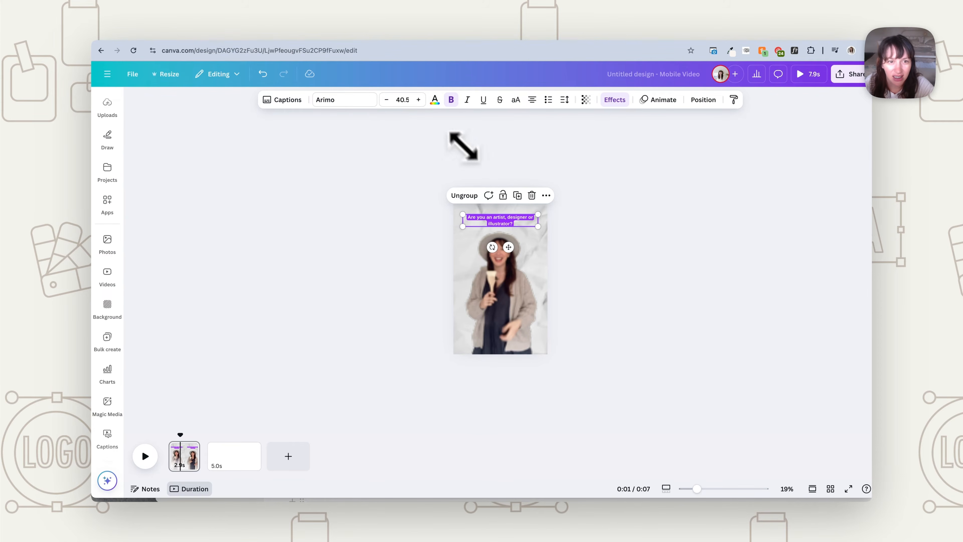
Change the caption font to StrandliebeBold Bold and colour the text with the dark navy brand colour
left_click(330, 102)
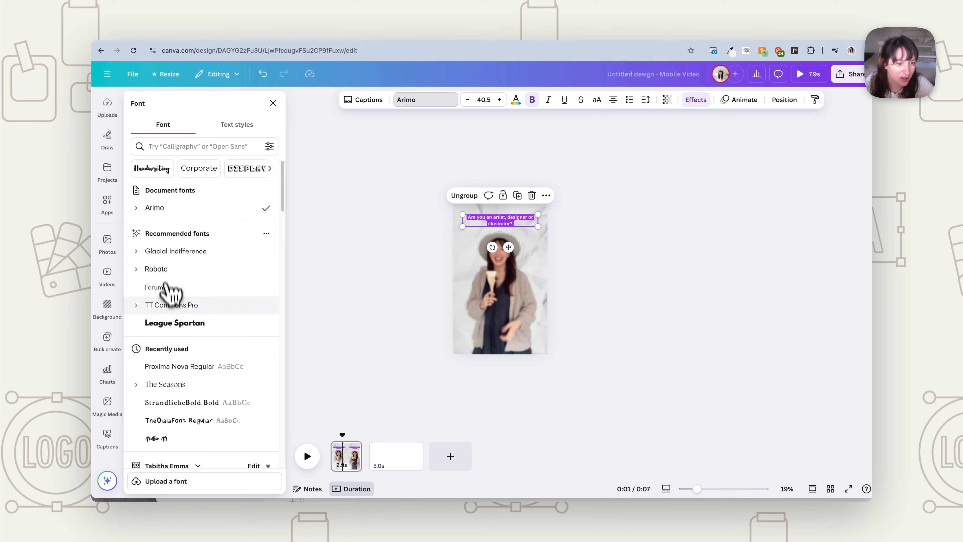
left_click(201, 396)
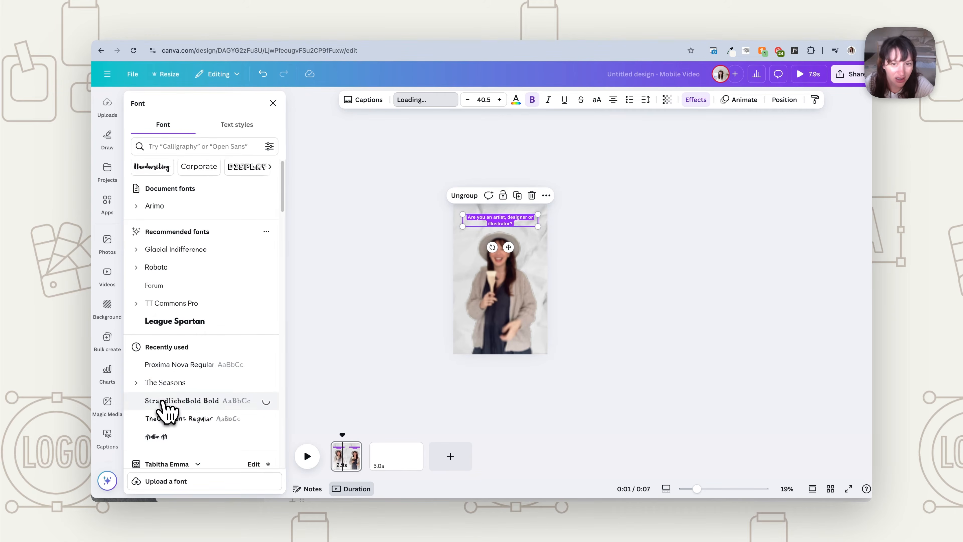
left_click(515, 100)
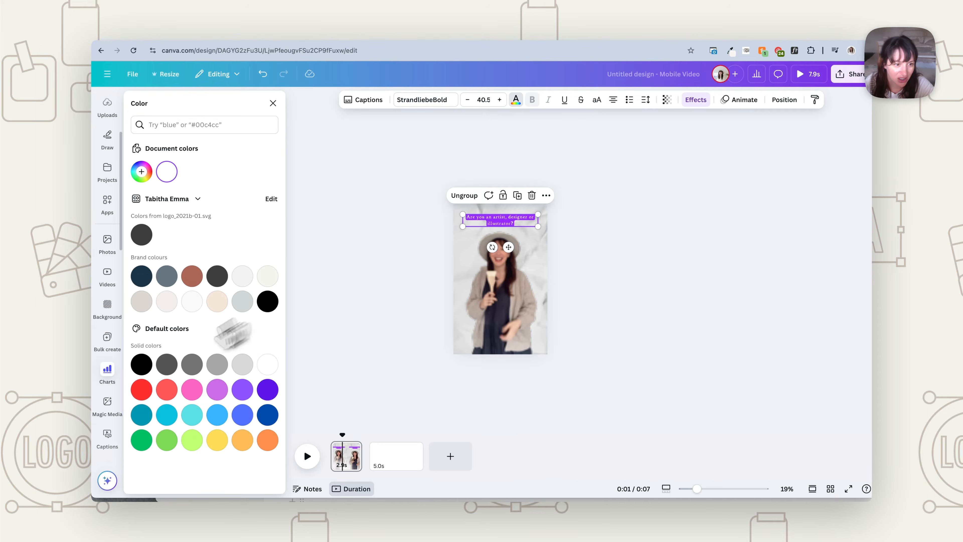
left_click(142, 279)
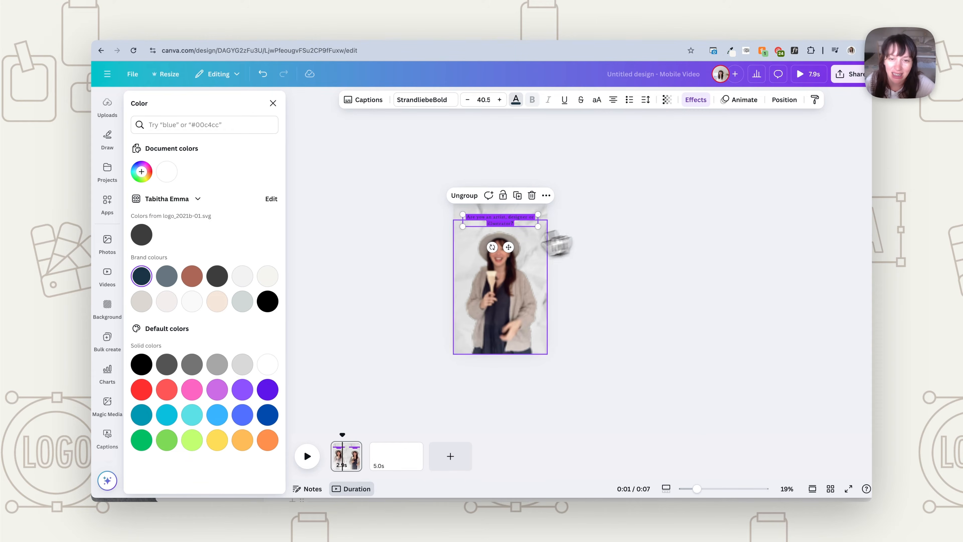
Remove the purple background effect from the captions by choosing None and enlarge the text to size 53.5
left_click(702, 101)
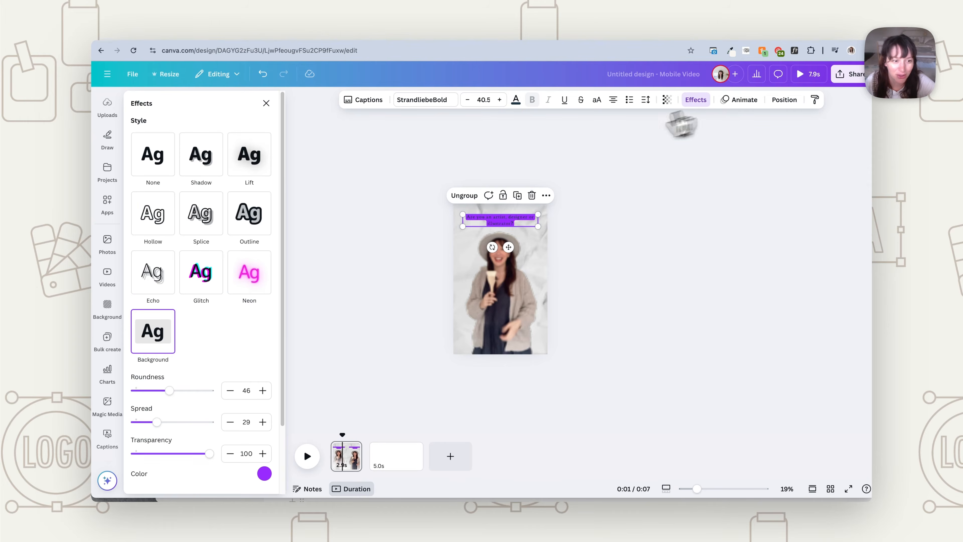
left_click(155, 158)
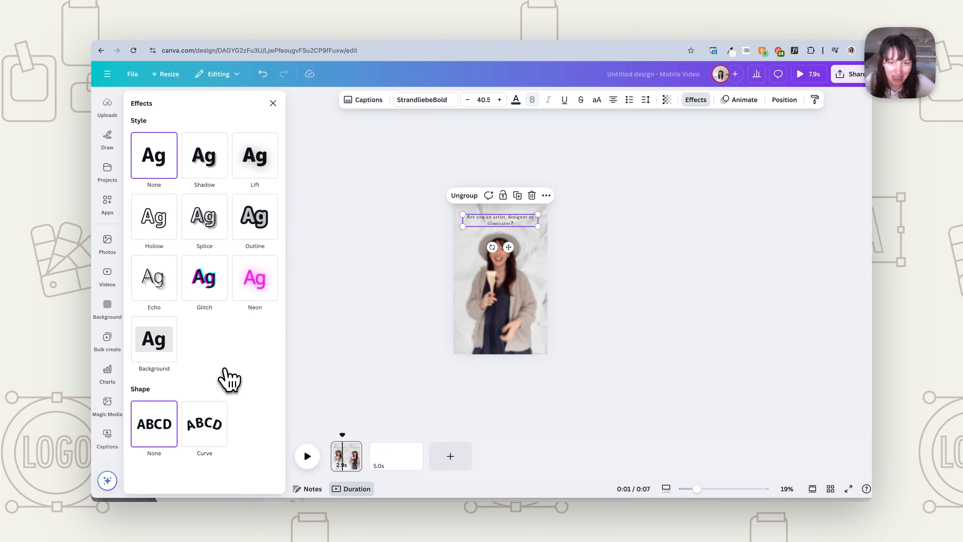
left_click(499, 99)
left_click(500, 99)
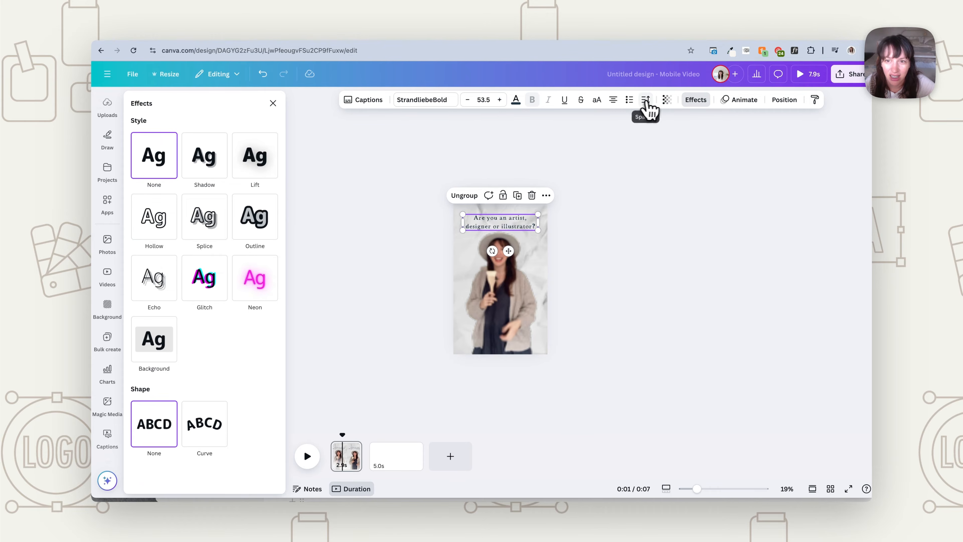
Tighten the line spacing of the captions to 0.99 and deselect them
left_click(646, 100)
left_click_drag(626, 170, 616, 170)
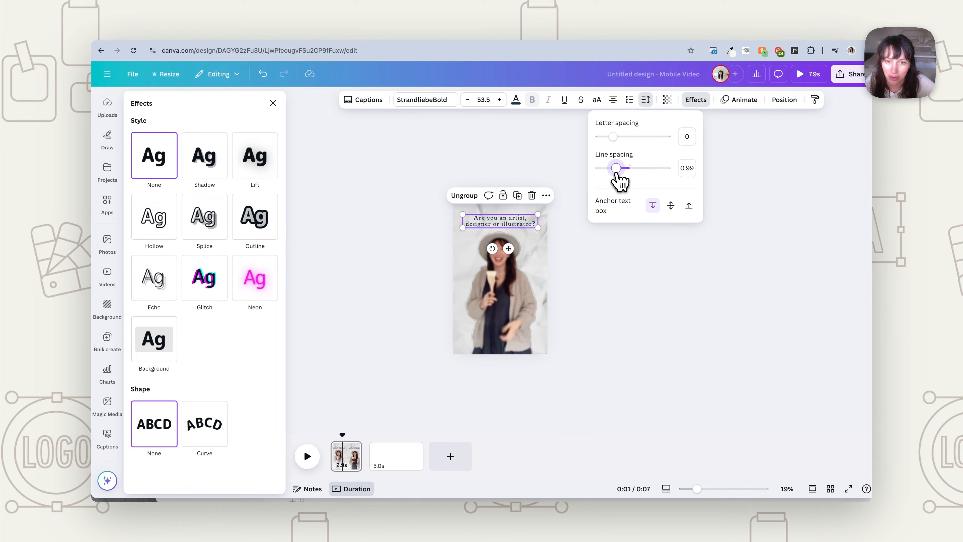
left_click(600, 304)
left_click(598, 294)
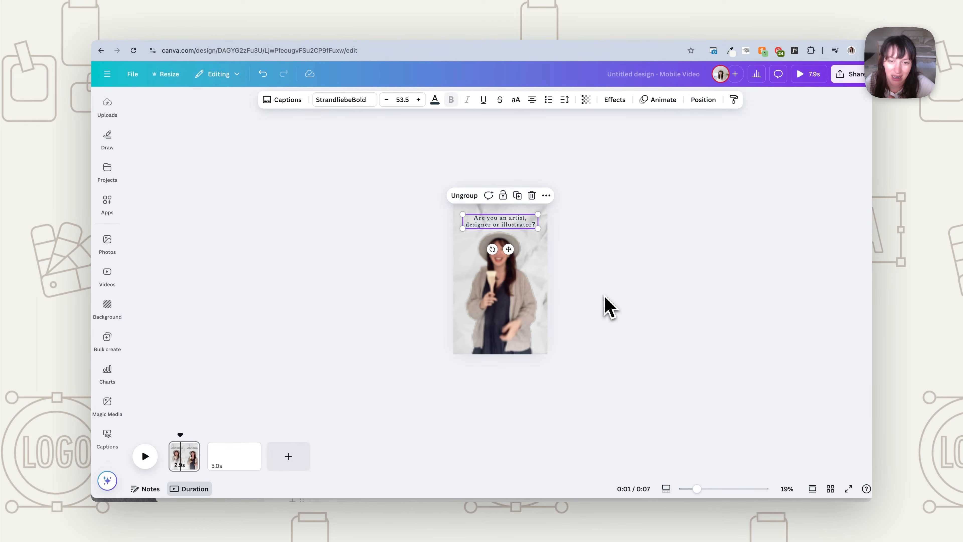
left_click(604, 298)
Play the first page from the start to check how the captions look over the video
left_click_drag(199, 432, 168, 437)
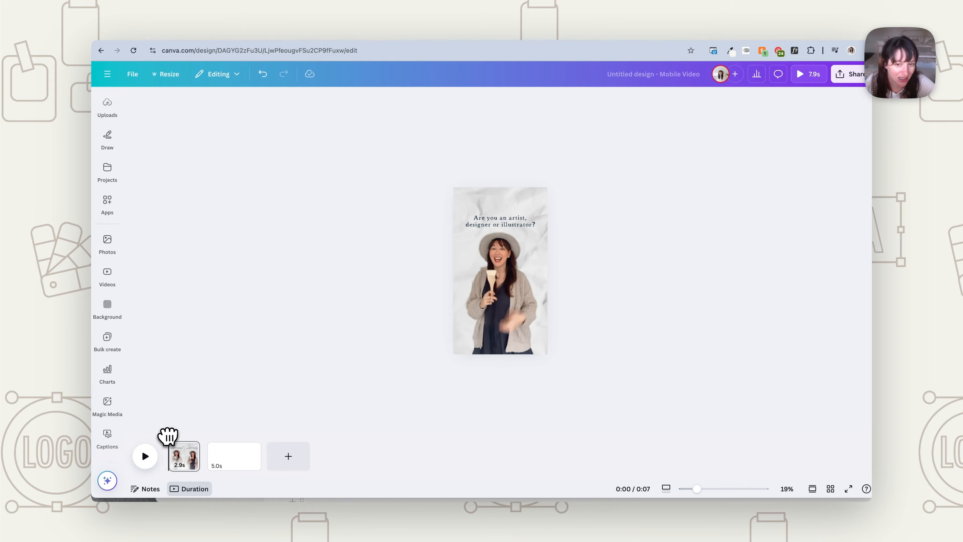
left_click(145, 457)
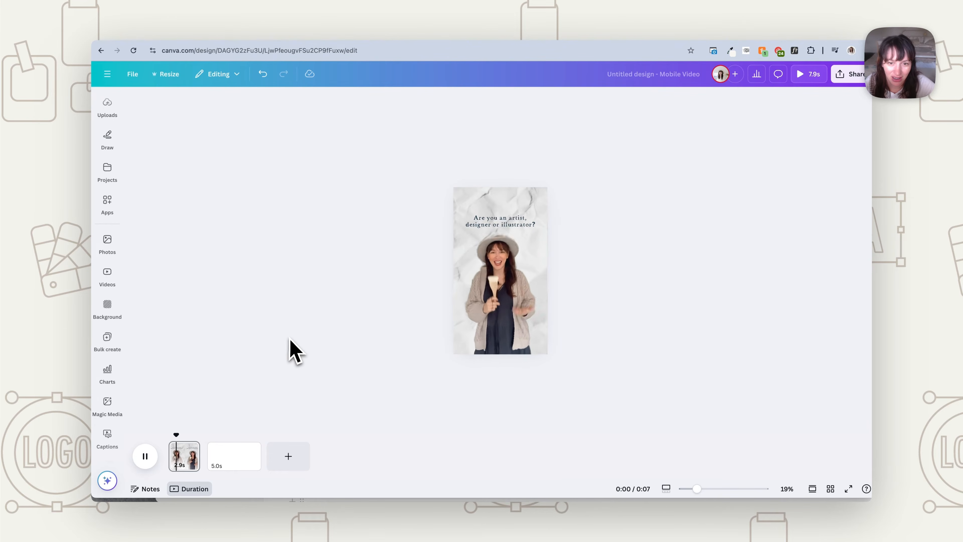
left_click(172, 437)
left_click(145, 456)
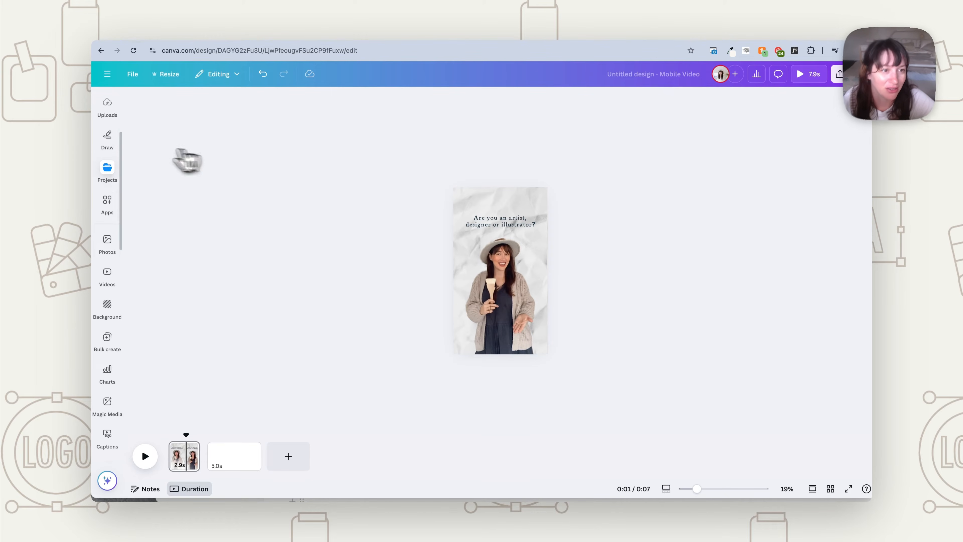
Search the elements for "paint brush" photos, add the paint palette image, and shrink and place it above the caption's beginning
left_click(107, 176)
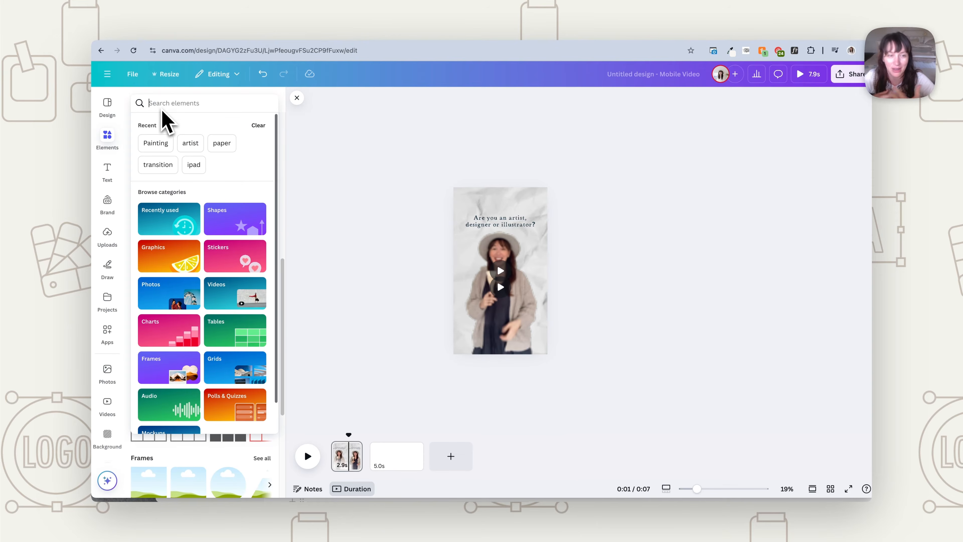
type("pai")
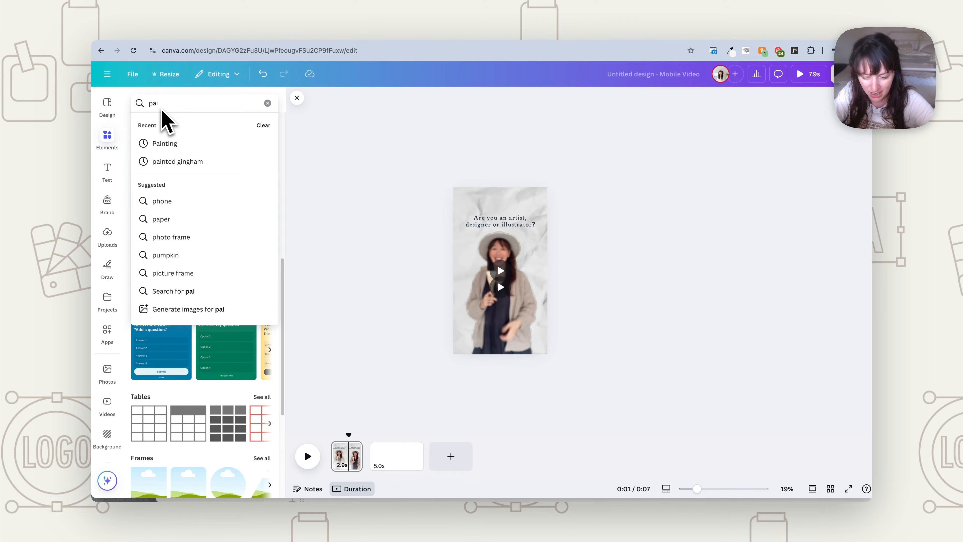
type("nt brush")
key("Return")
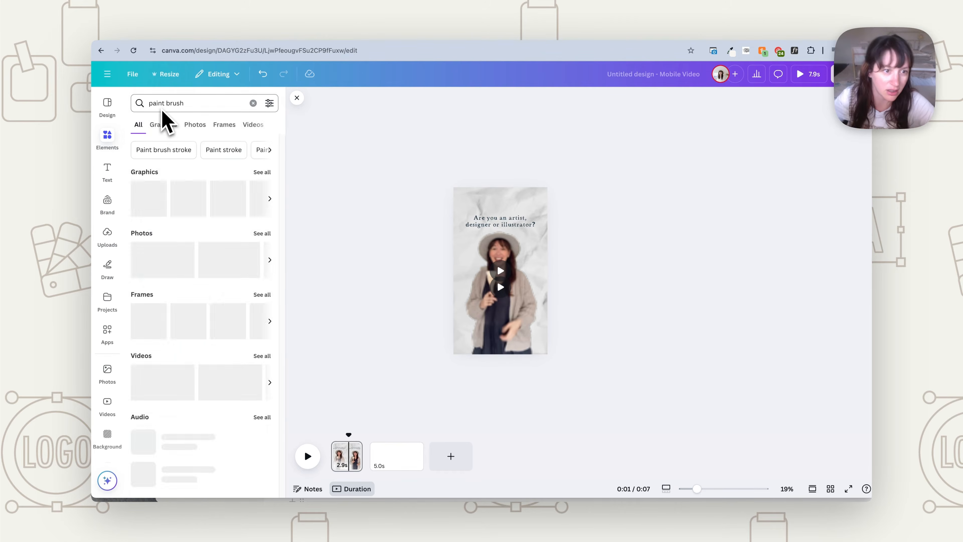
left_click(194, 125)
left_click(157, 258)
left_click_drag(538, 300, 490, 198)
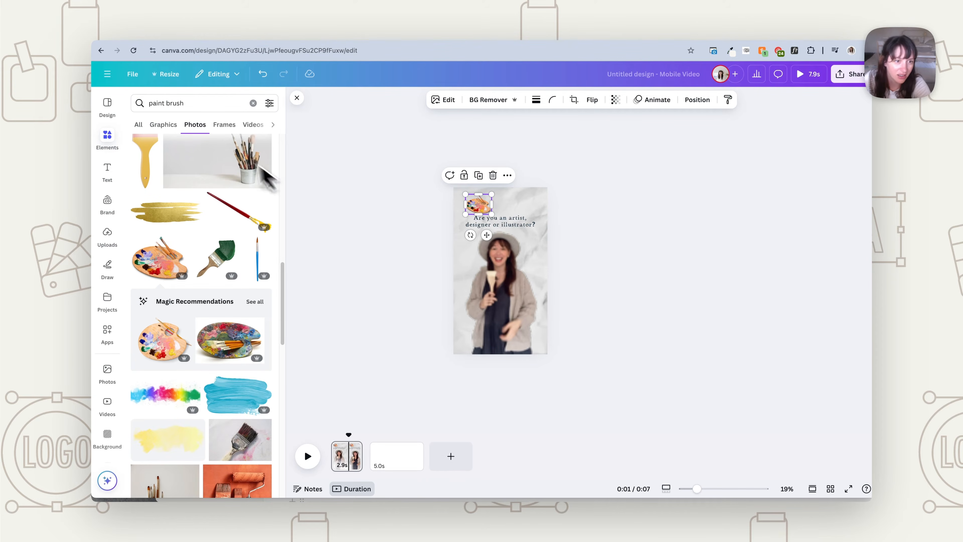
Search the photos for "pen", add the blue fountain pen, and place it small below the caption, left of the woman's hat
left_click(163, 103)
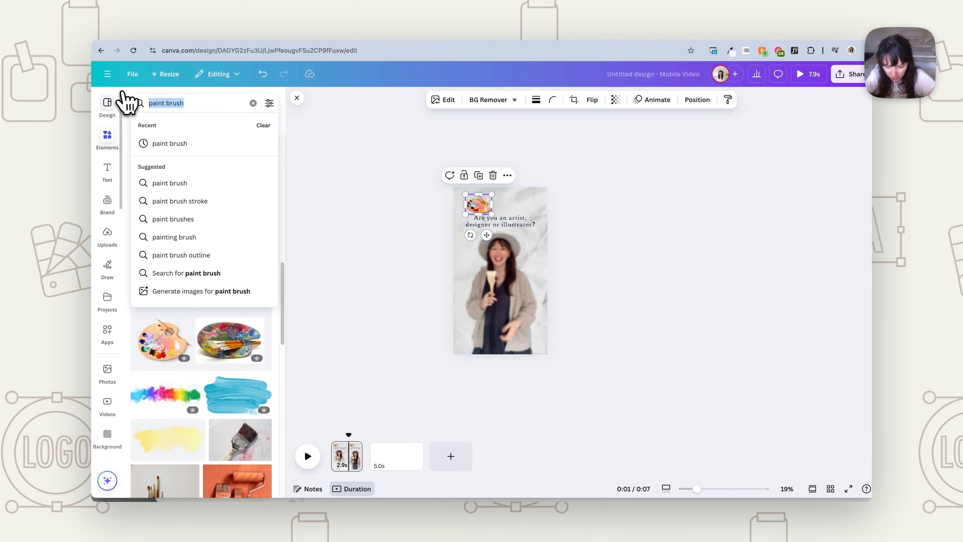
type("pen")
key("Return")
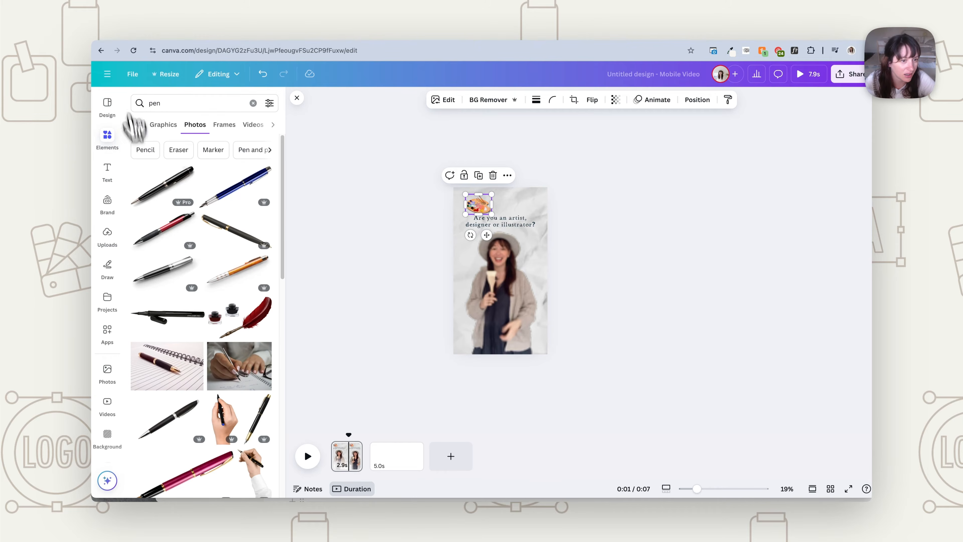
left_click(237, 189)
left_click_drag(537, 250, 471, 239)
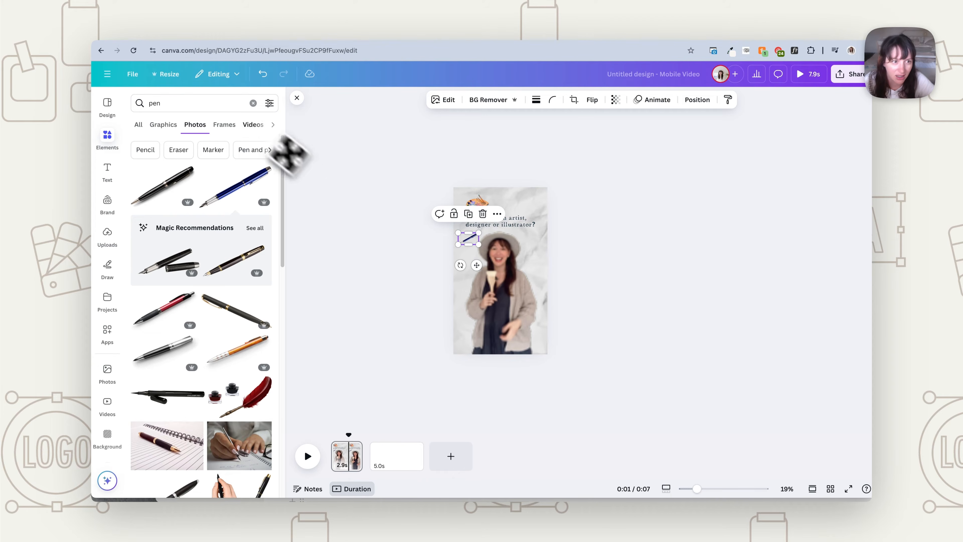
Search the photos for "pencil", add the yellow pencil with the eraser, and place it small right of the woman's hat
double_click(148, 103)
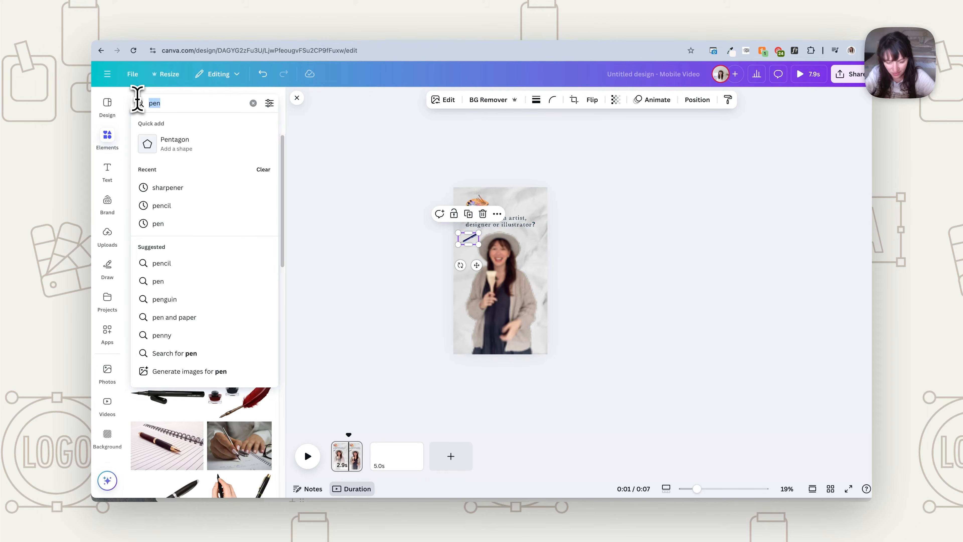
type("pencil")
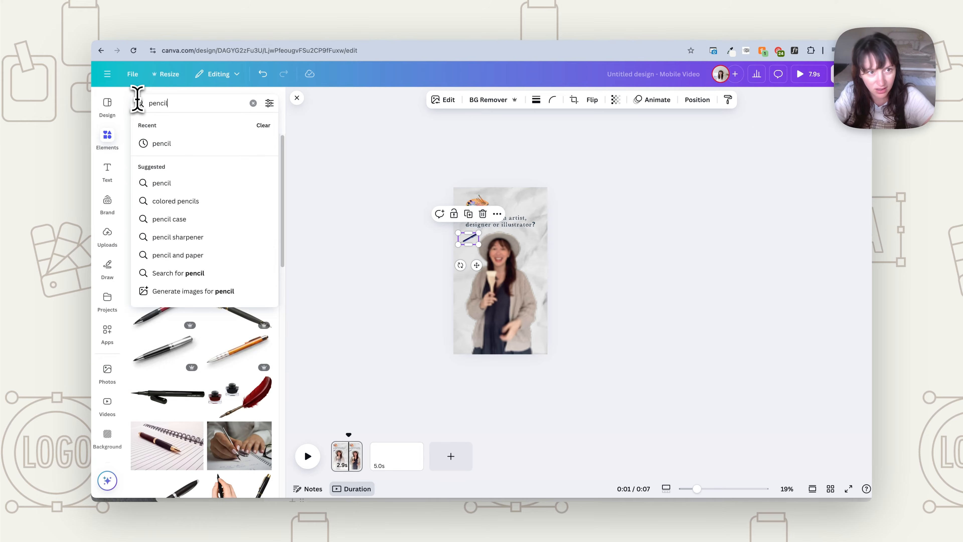
key("Return")
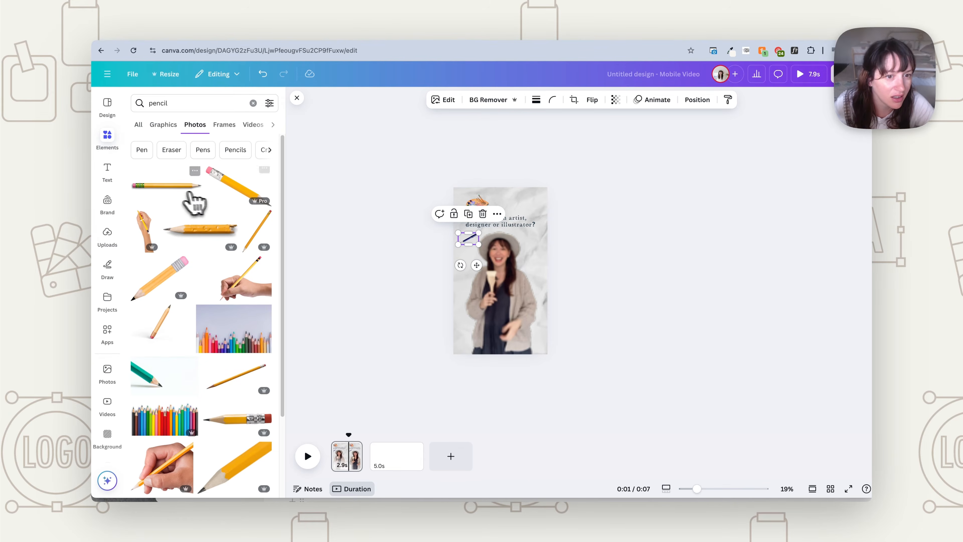
left_click(232, 188)
mouse_move(537, 249)
left_mouse_down()
mouse_move(486, 282)
mouse_move(530, 239)
left_mouse_up()
left_click(605, 286)
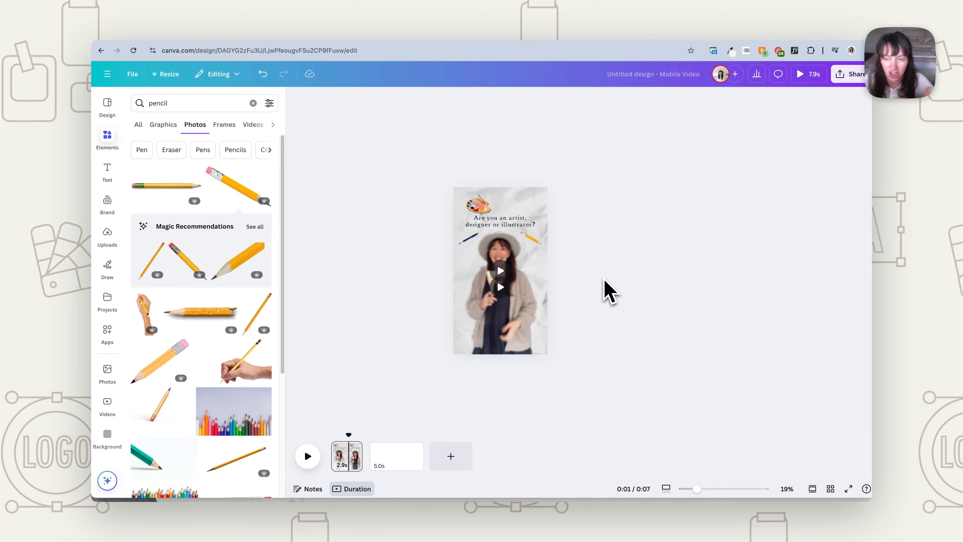
Show the paint palette's element timing and trim its start so it appears about one second into the first page
left_click(486, 207)
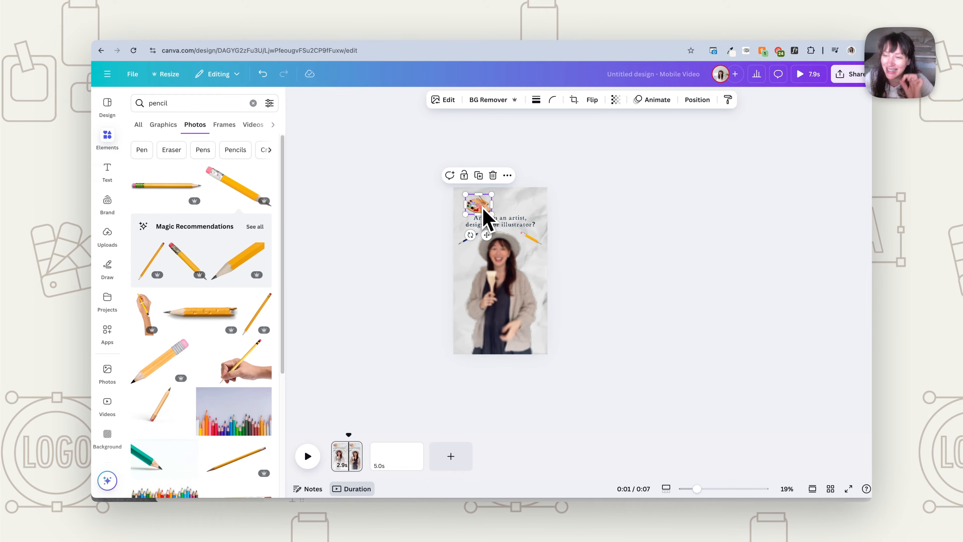
left_click(507, 175)
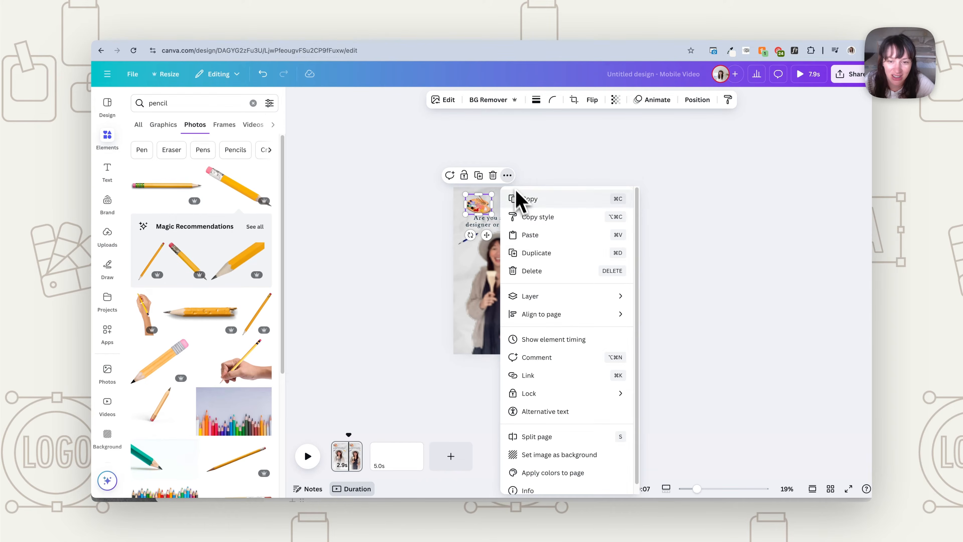
scroll(549, 322, "down", 1)
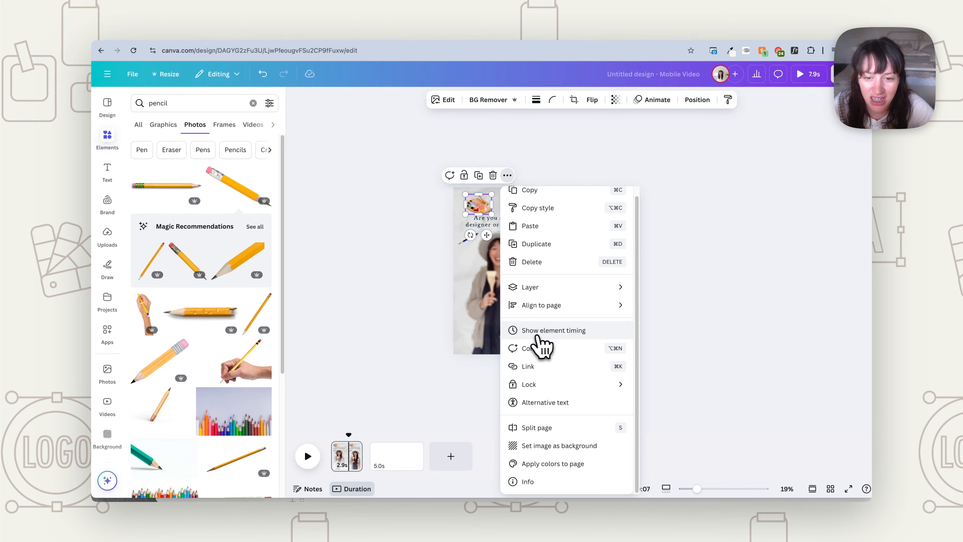
left_click(538, 335)
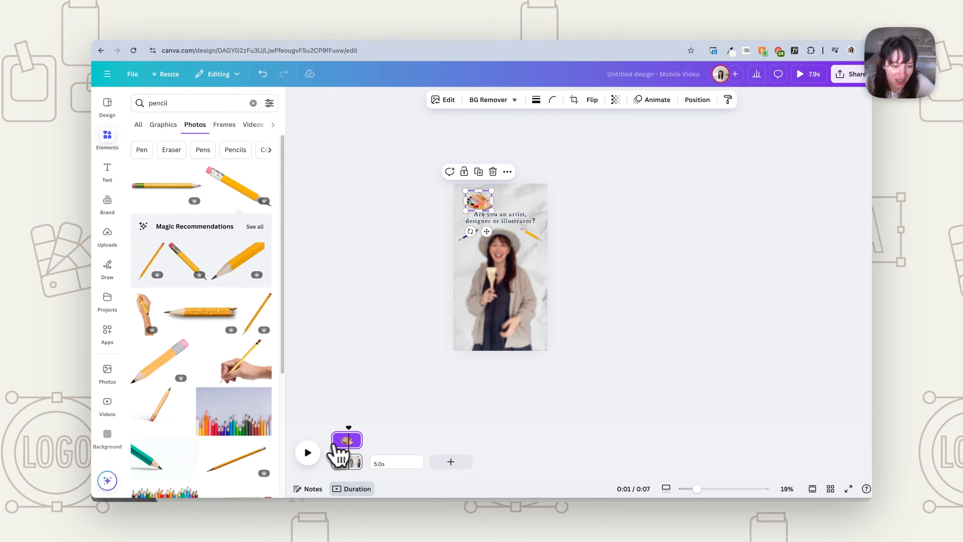
left_click_drag(348, 427, 321, 428)
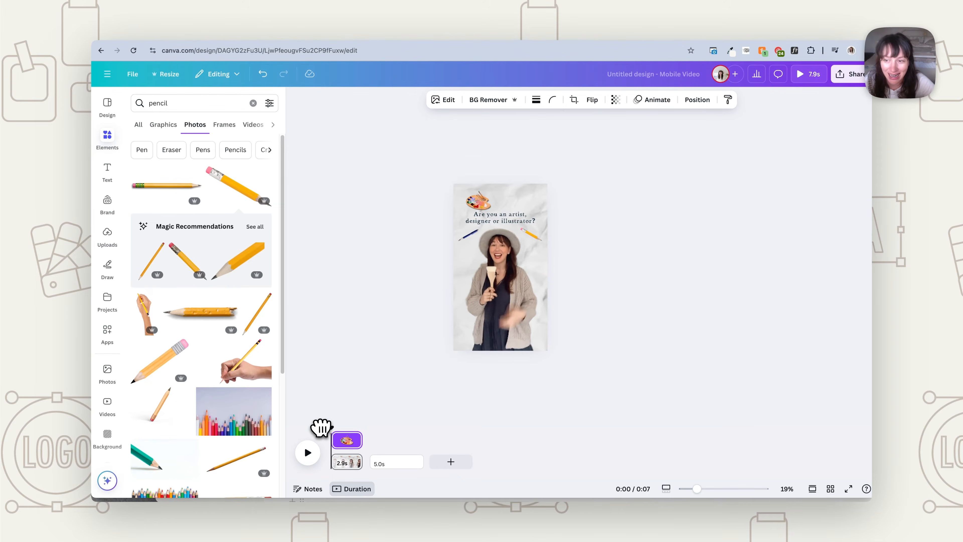
left_click(307, 458)
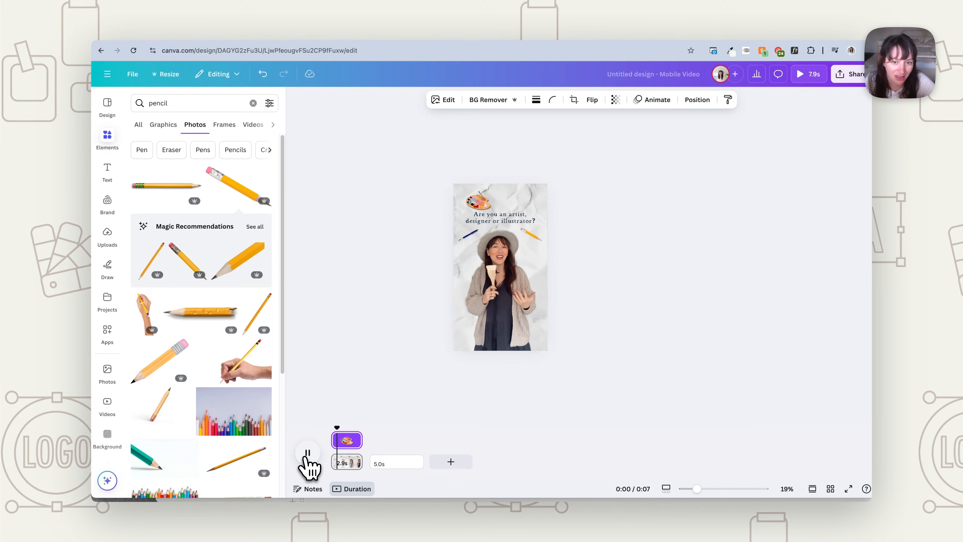
left_click(307, 454)
left_click_drag(334, 441, 344, 444)
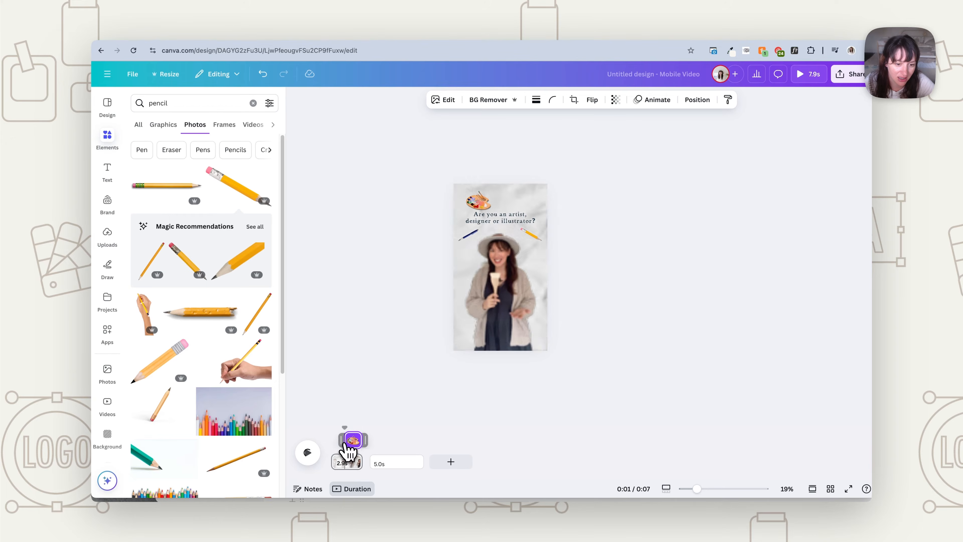
Play the beginning of the first page to check when the paint palette appears
left_click(307, 453)
left_click(310, 454)
mouse_move(350, 441)
left_mouse_down()
mouse_move(345, 430)
mouse_move(353, 430)
mouse_move(336, 430)
left_mouse_up()
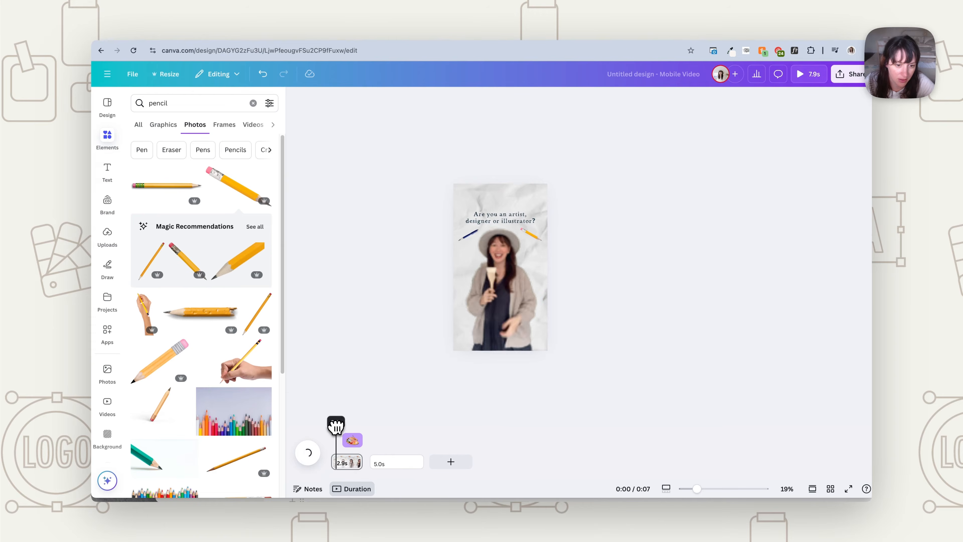
left_click(315, 453)
left_click(316, 453)
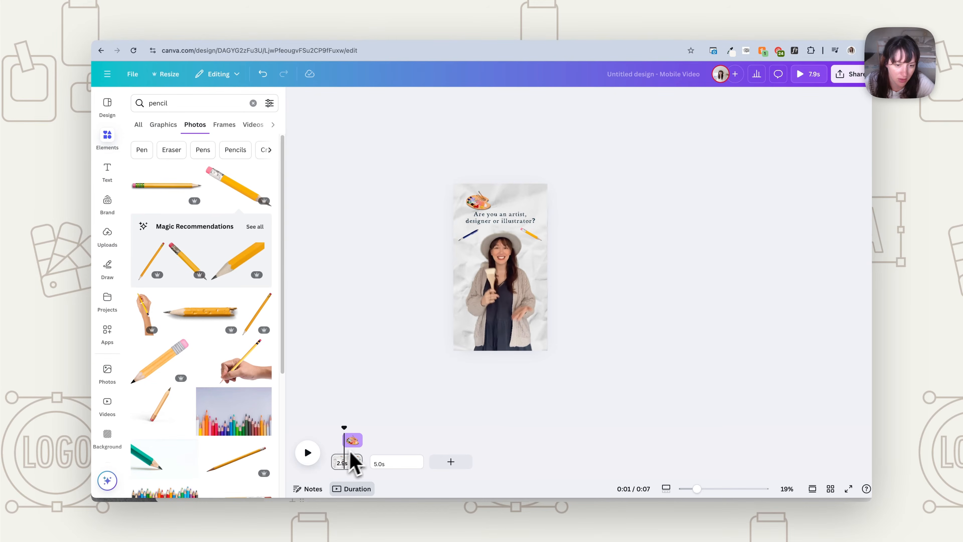
Trim the starts of the pen and the pencil so they appear one after another following the palette, and play the result
left_click(468, 236)
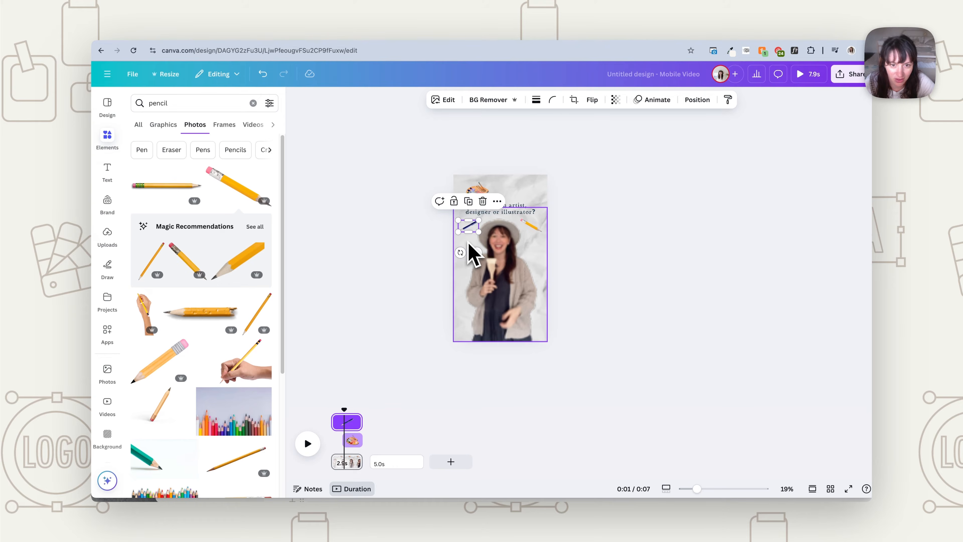
mouse_move(336, 425)
left_mouse_down()
mouse_move(350, 426)
mouse_move(344, 406)
mouse_move(357, 405)
left_mouse_up()
left_click(532, 228)
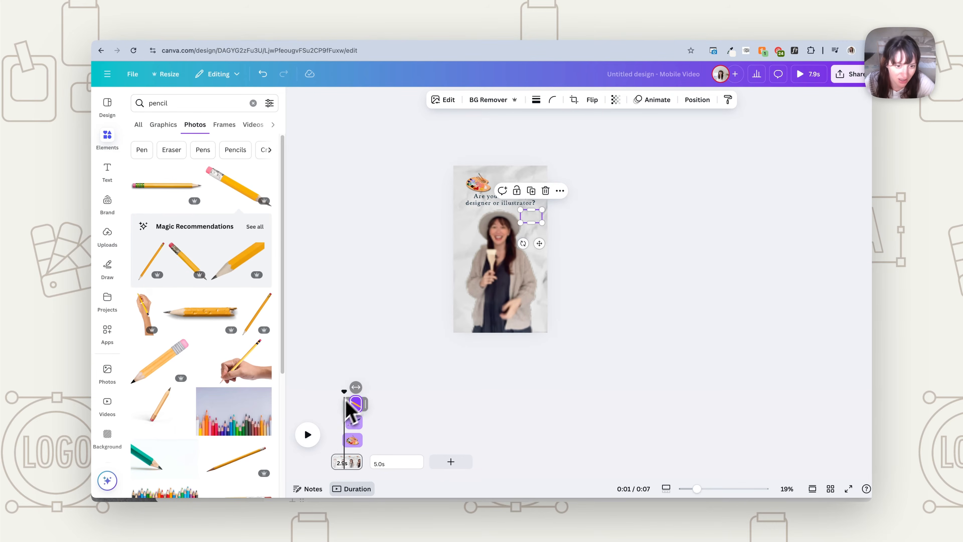
left_click(308, 436)
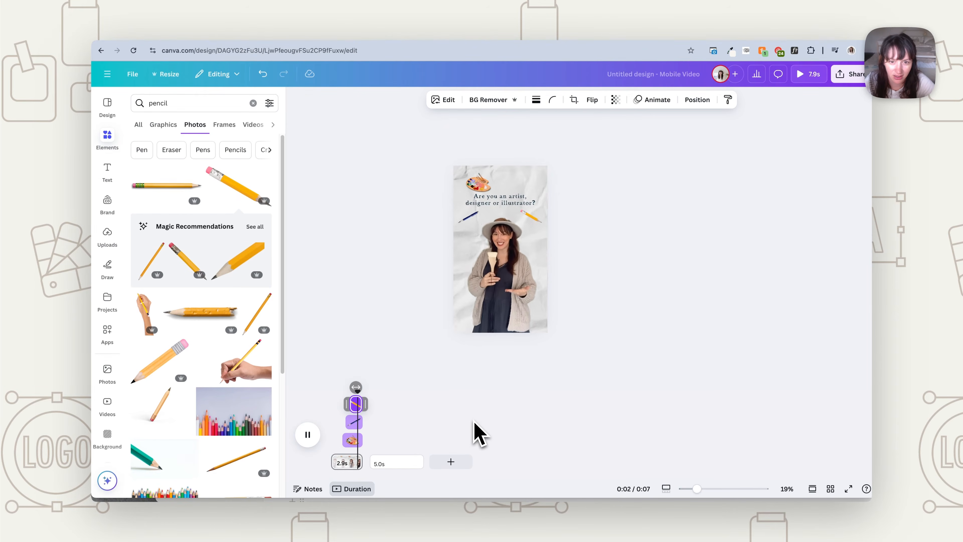
left_click_drag(370, 400, 353, 406)
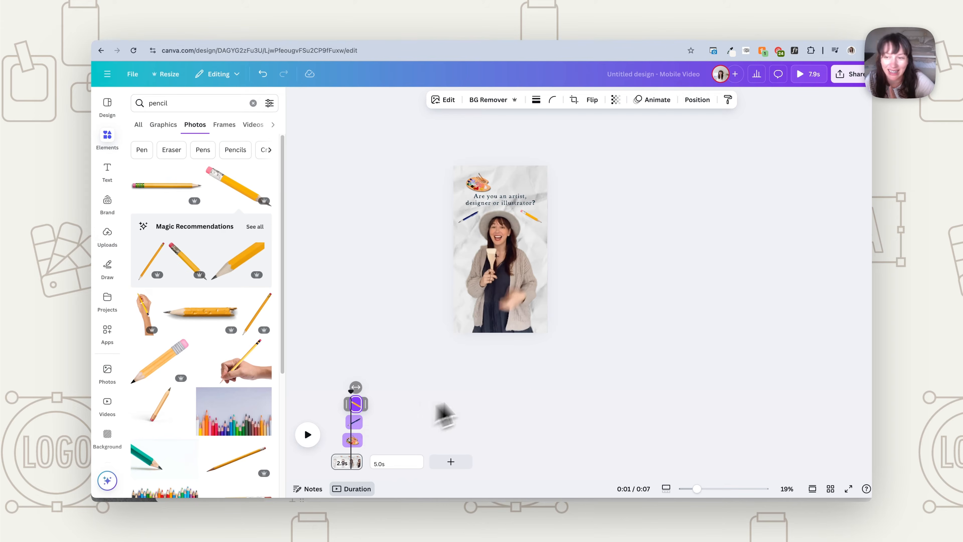
Apply the Wiggle add-on animation at low intensity to the pencil and add Wiggle to the paint palette as well
left_click(535, 220)
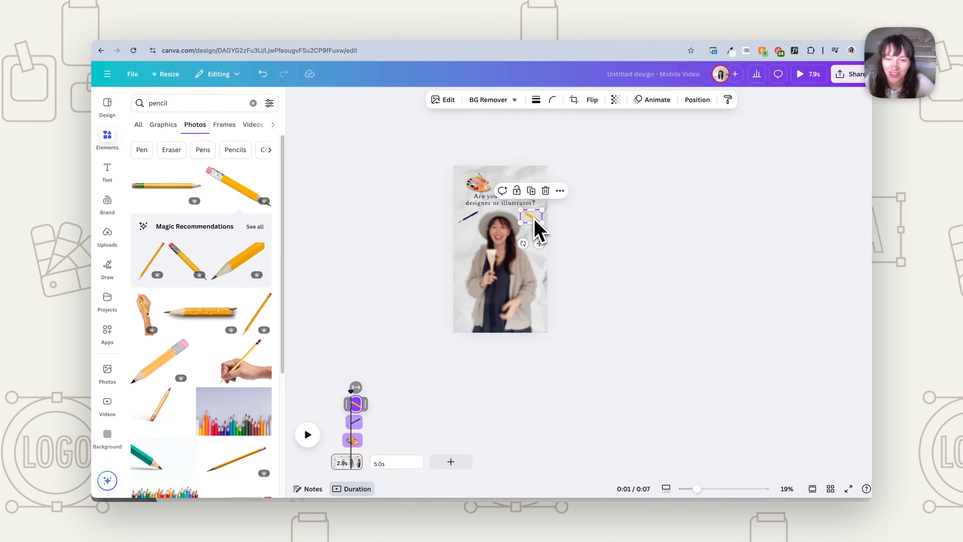
left_click(656, 102)
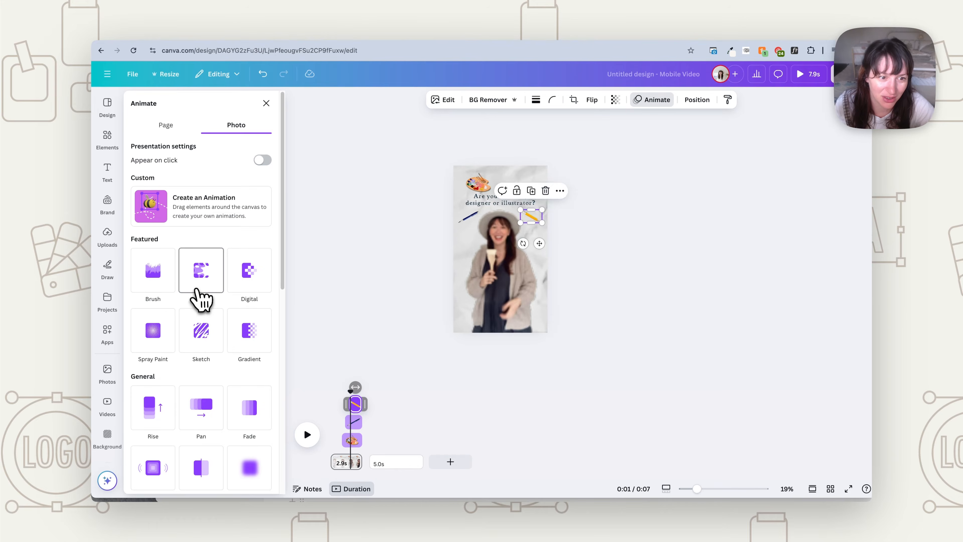
scroll(203, 294, "down", 10)
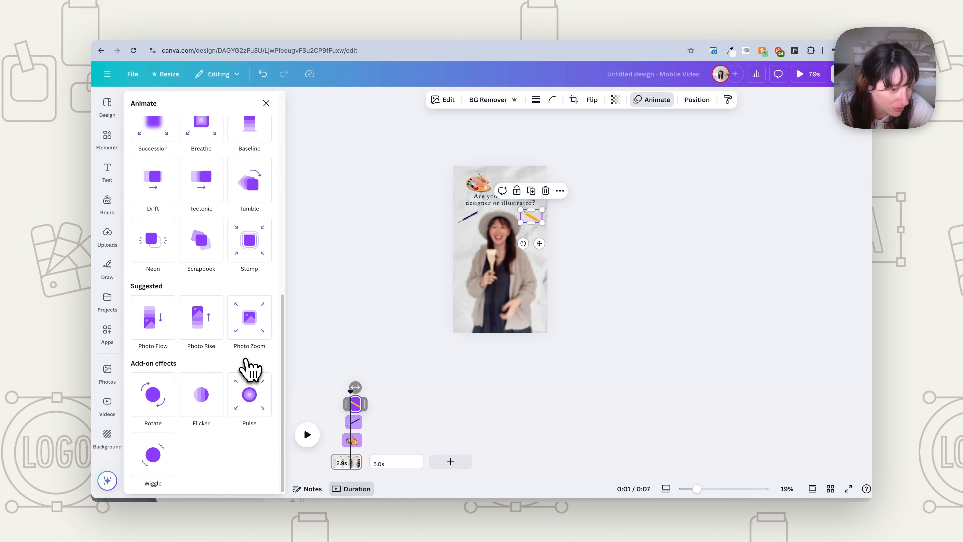
left_click(149, 460)
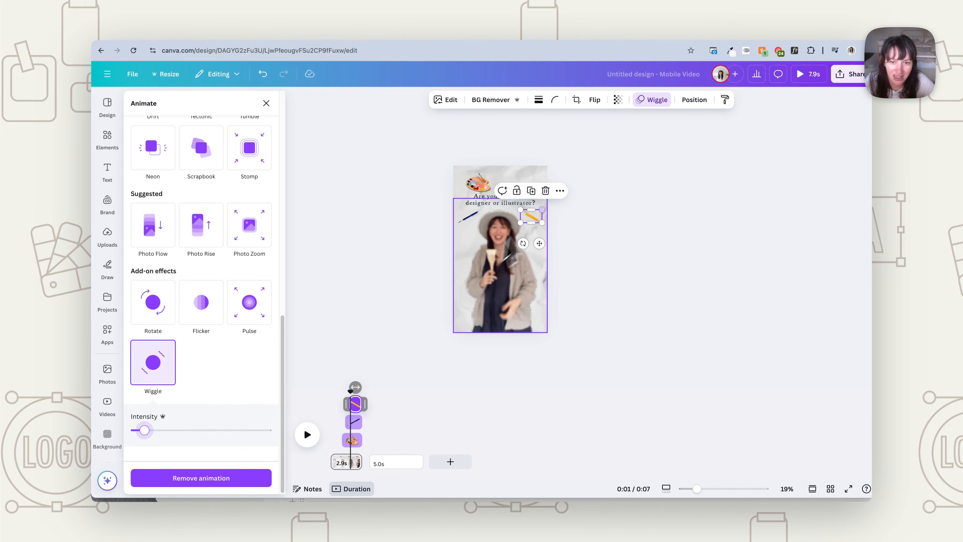
left_click(477, 184)
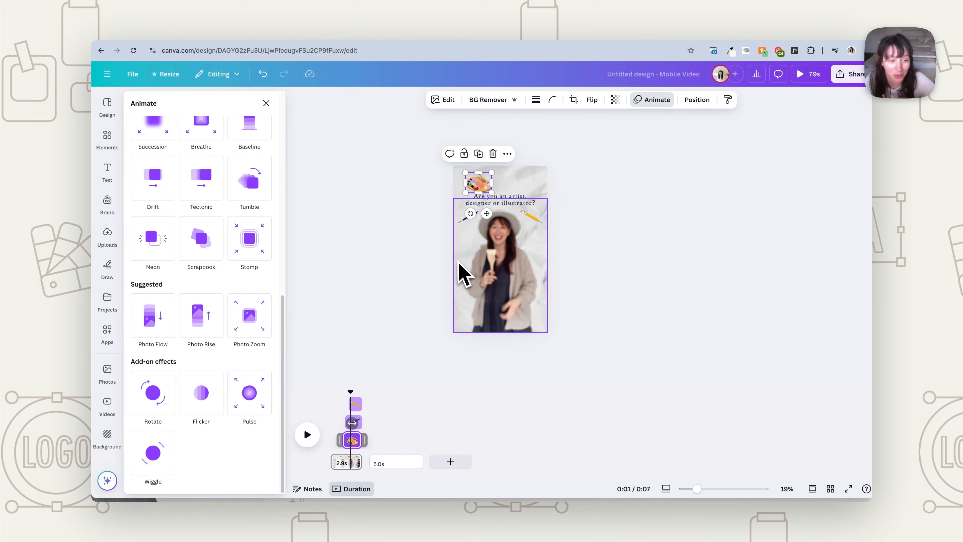
left_click(159, 476)
left_click(337, 343)
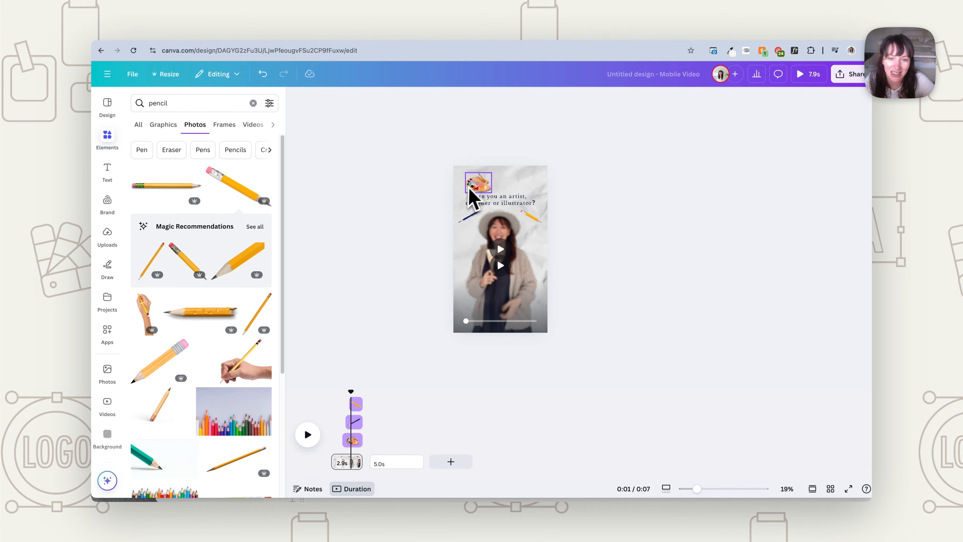
Search the photos for "coffee", add the cup on the wooden table, and crop the photo closely around the cup
left_click(475, 184)
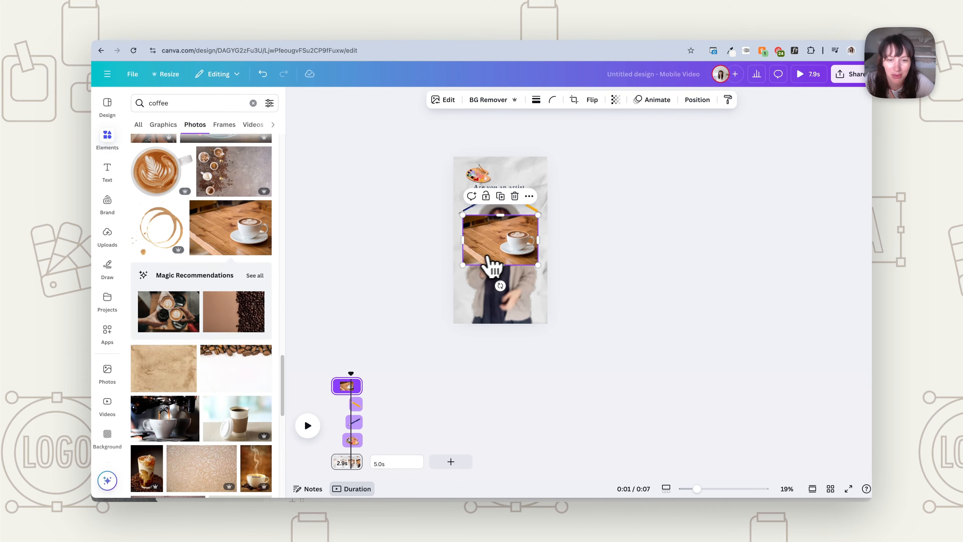
left_click_drag(463, 240, 504, 262)
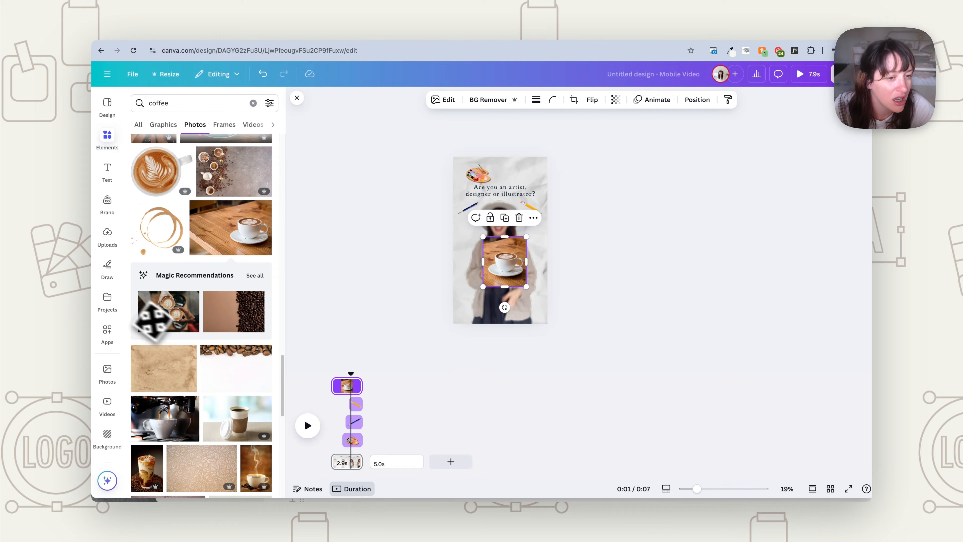
Find the Choppy Crop app, outline the coffee cup and saucer with it, and add the cutout to the design
scroll(105, 308, "down", 5)
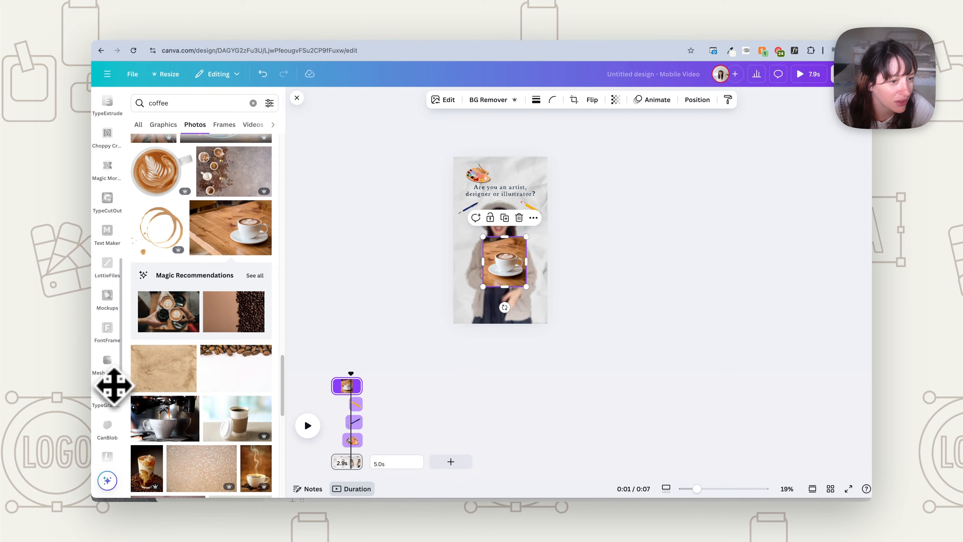
scroll(113, 386, "up", 5)
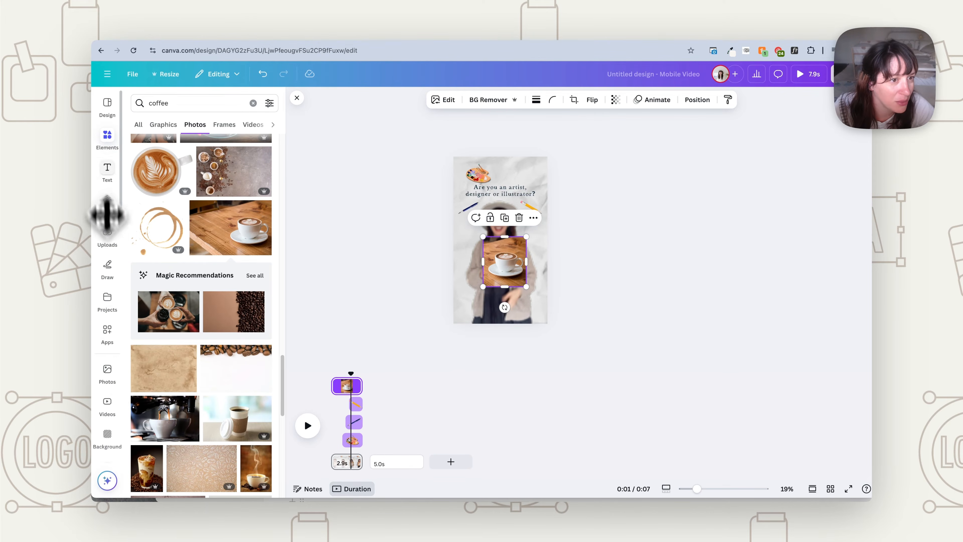
left_click(107, 336)
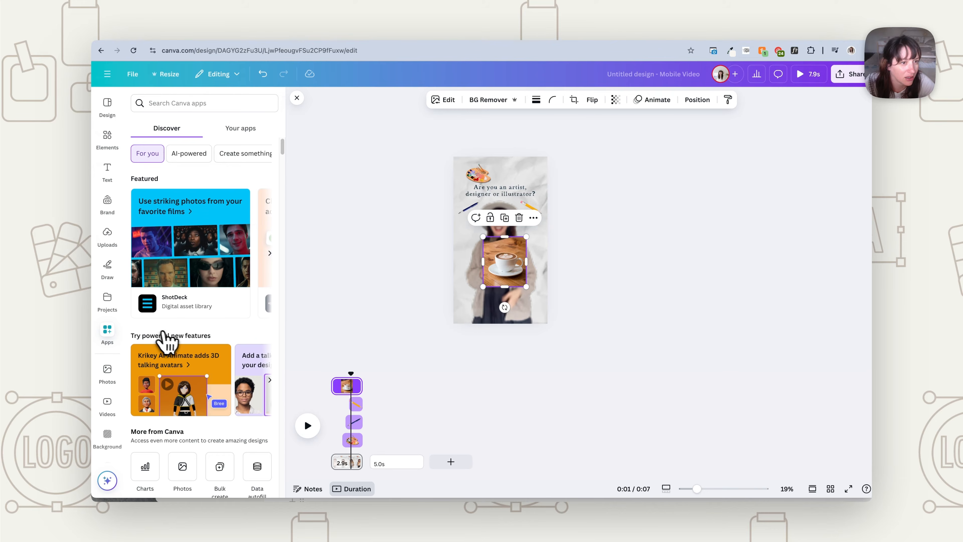
left_click(163, 99)
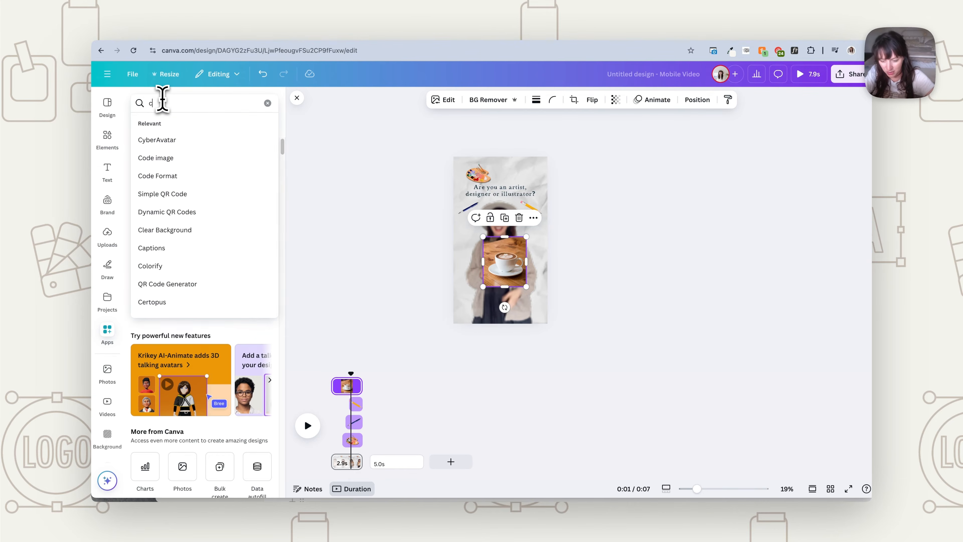
type("choppy")
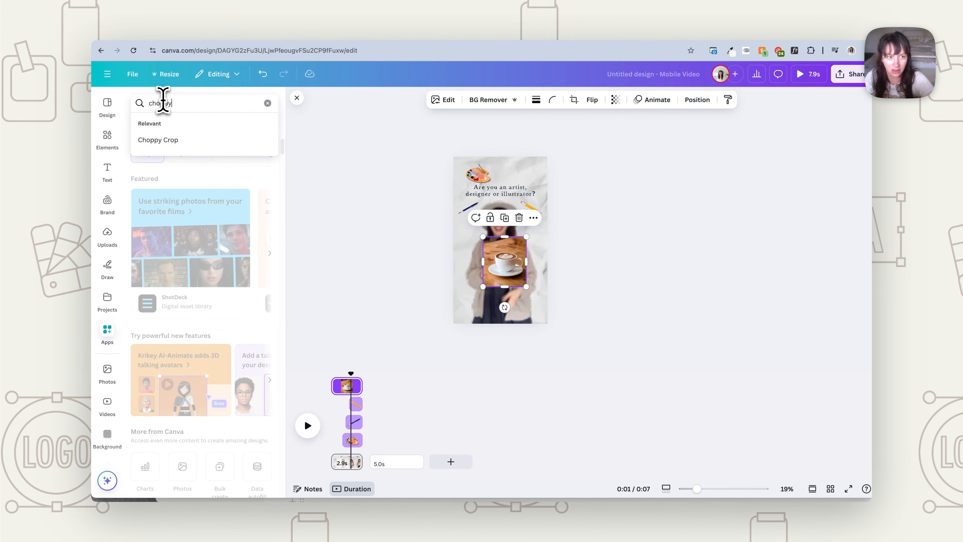
left_click(158, 140)
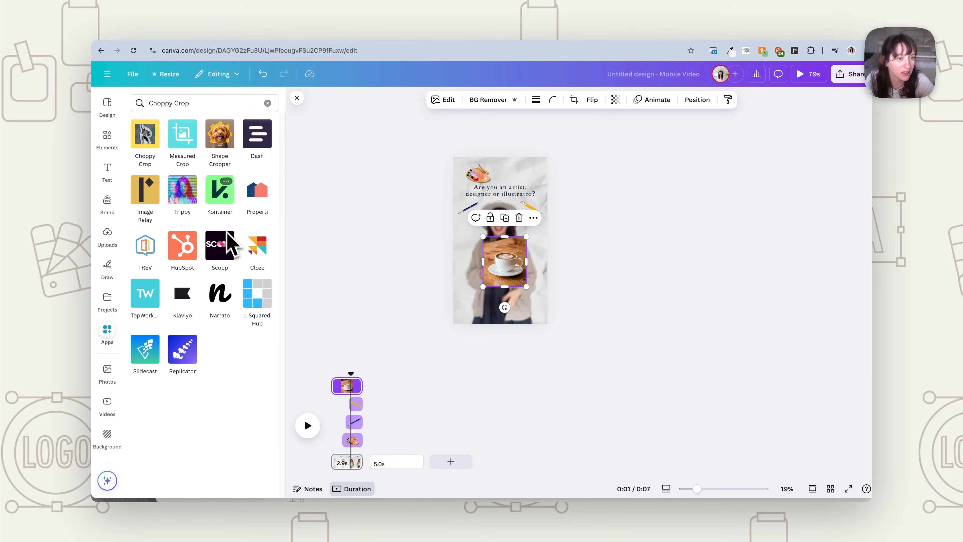
left_click(153, 144)
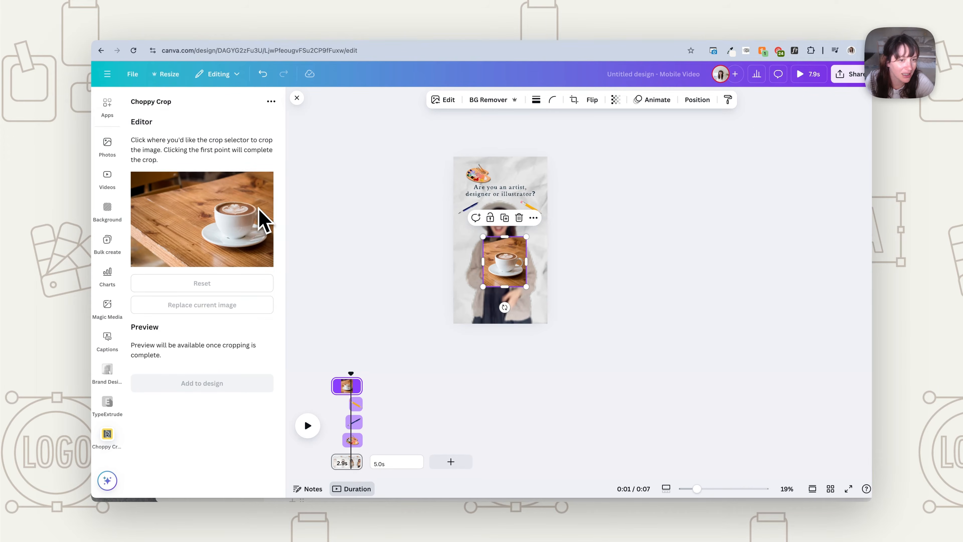
left_click(258, 208)
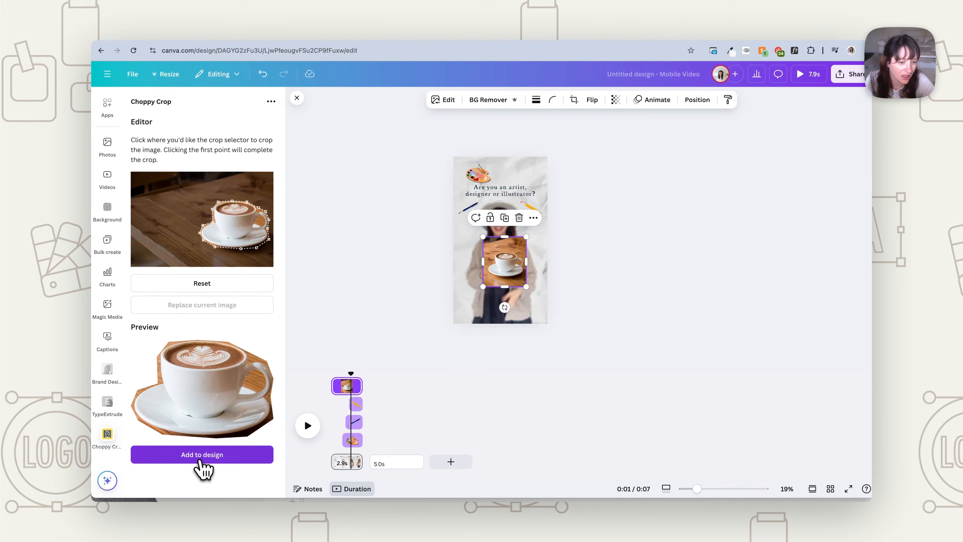
left_click(201, 456)
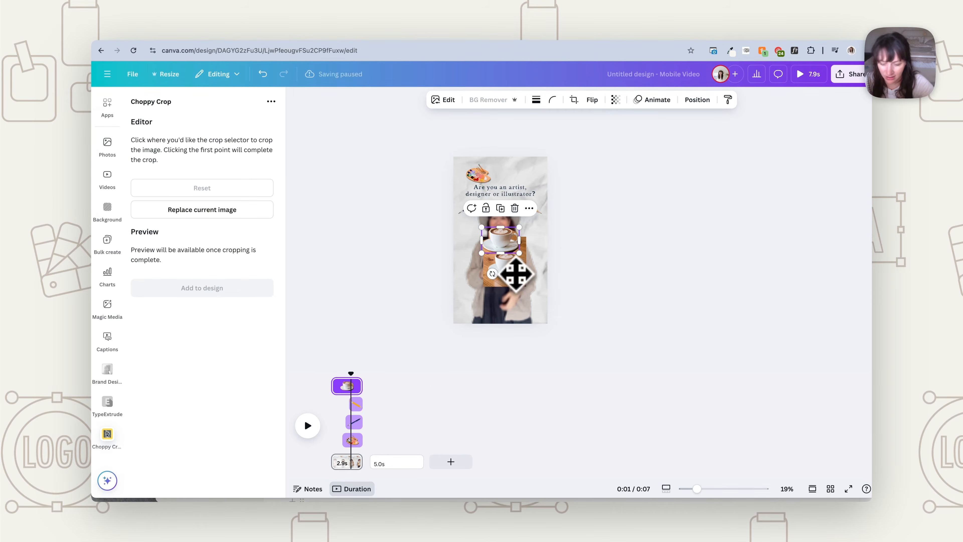
Delete the original coffee photo and move the cup cutout down in front of the woman's waist
left_click(520, 278)
key("Delete")
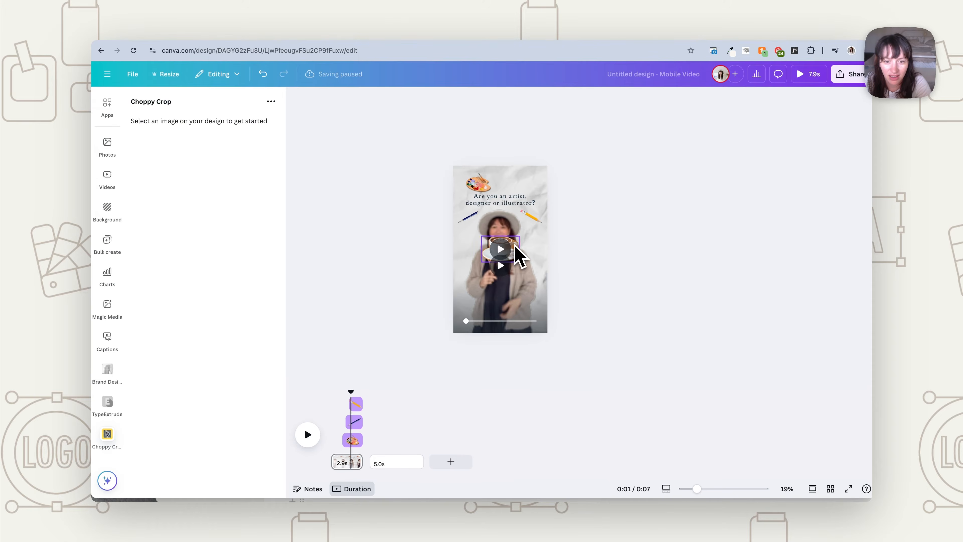
left_click(517, 255)
left_click_drag(515, 247, 514, 296)
left_click(585, 297)
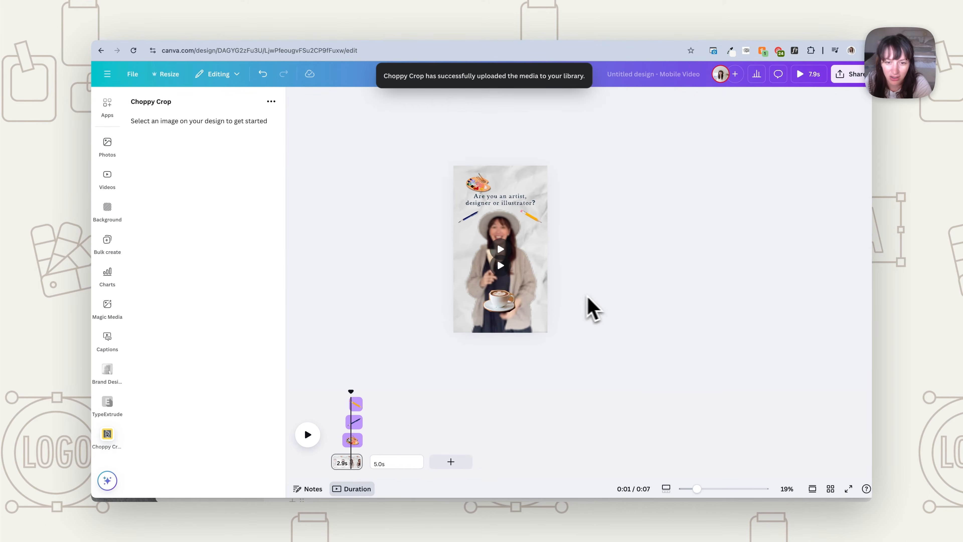
Trim the start of the coffee cup's timing to leave about 1.8 s, and open its animation options
left_click(495, 305)
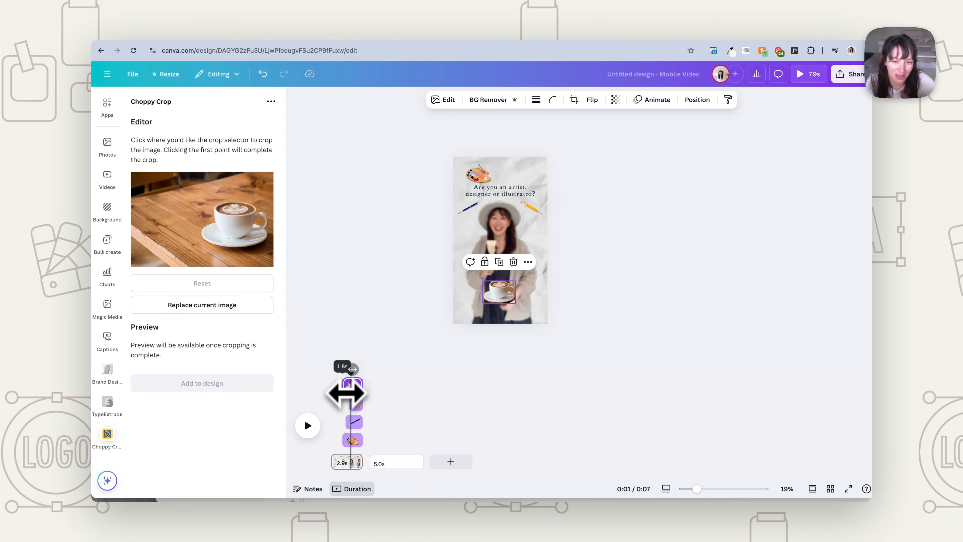
left_click(658, 100)
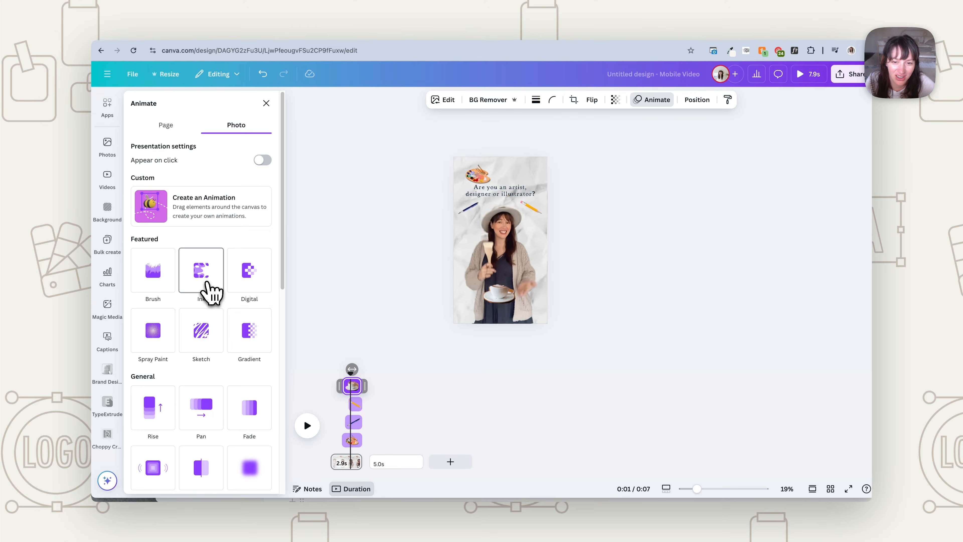
Add the 25.6 s uploaded video of the woman in the hat to the second page
left_click(398, 463)
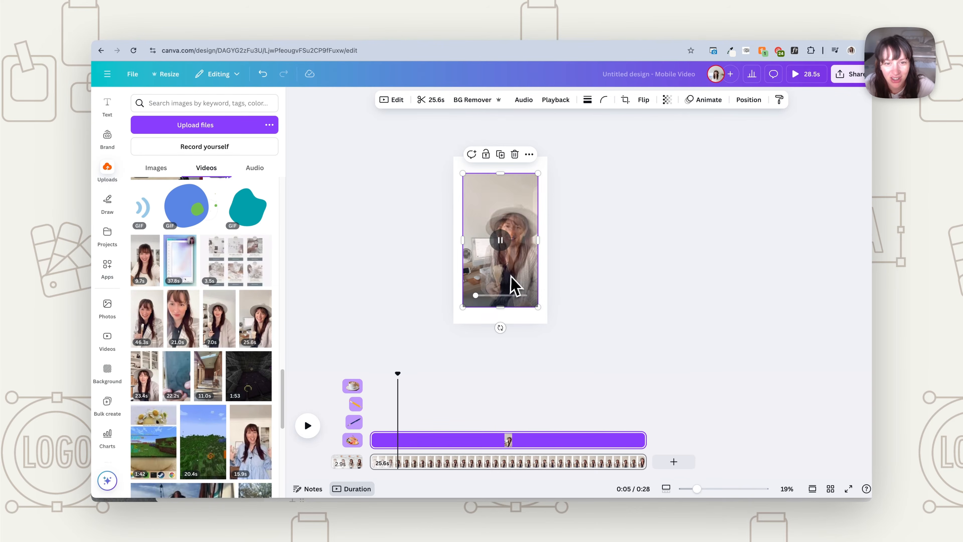
Position and enlarge the hat video to fill the second page, and trim it to 6.2 s
left_click_drag(511, 279, 501, 257)
left_click_drag(530, 287, 548, 323)
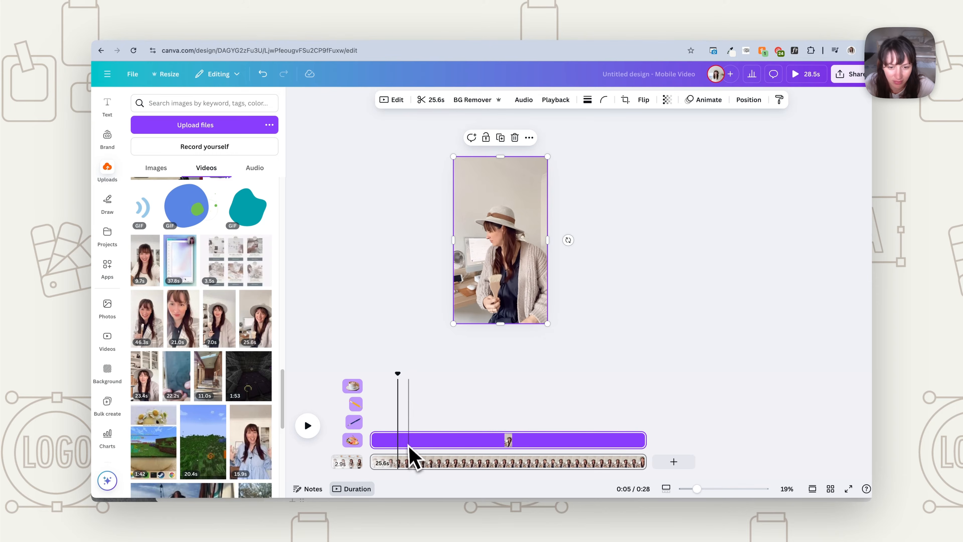
left_click_drag(397, 372, 419, 377)
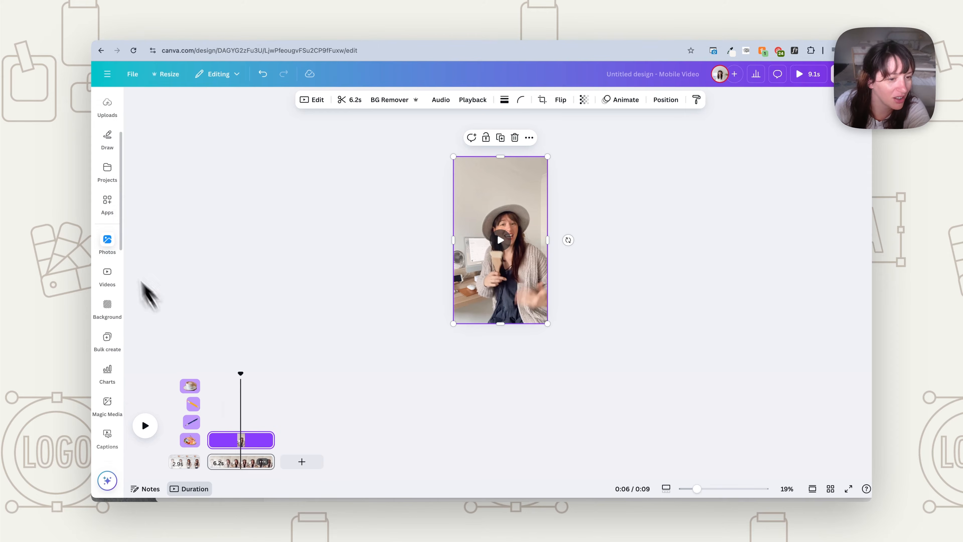
Generate automatic captions for only the 25.6 s video of the woman in the hat
scroll(108, 204, "up", 1)
scroll(107, 189, "up", 2)
left_click(106, 173)
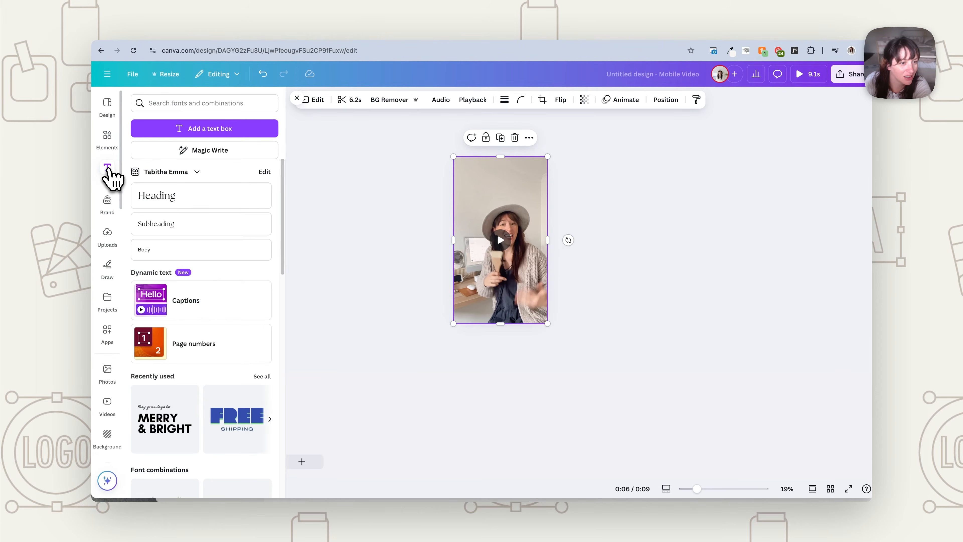
left_click(197, 307)
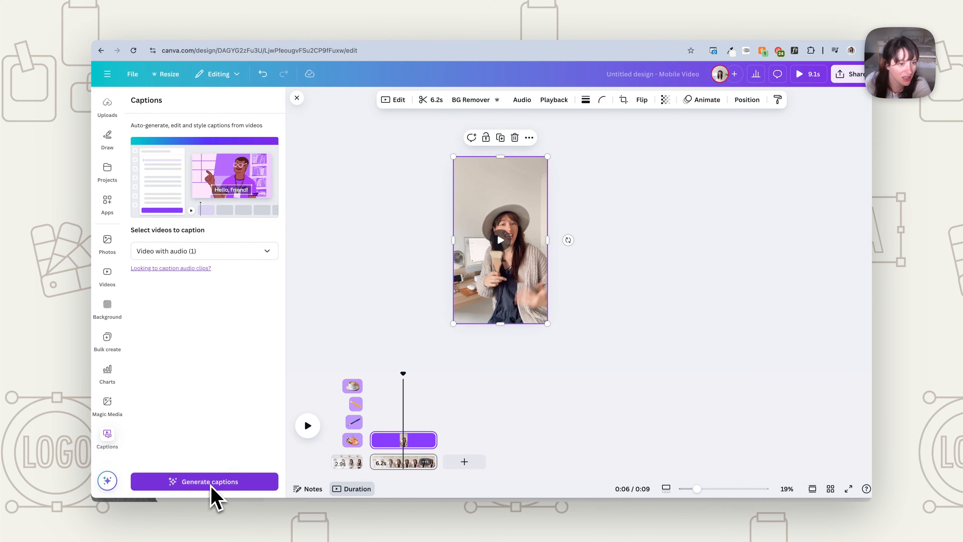
left_click(214, 251)
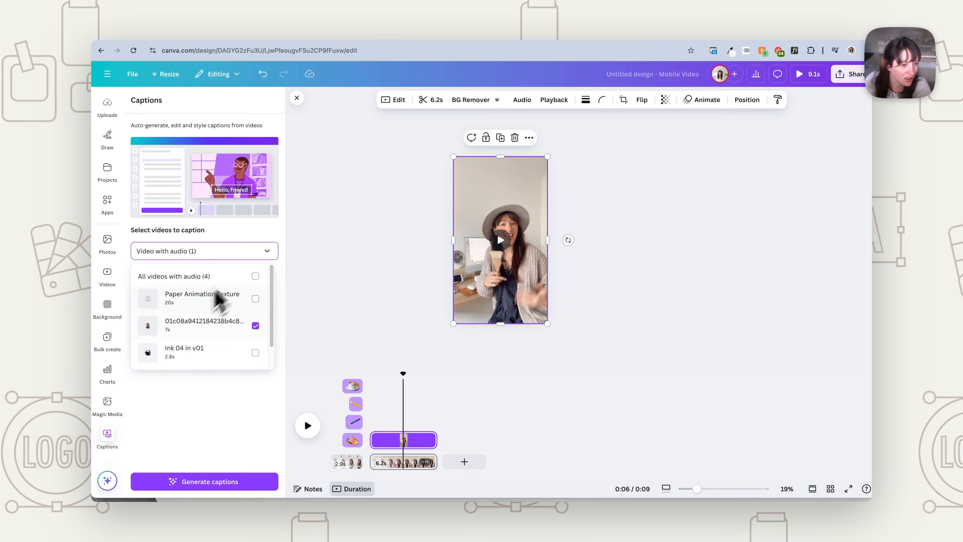
scroll(197, 341, "down", 1)
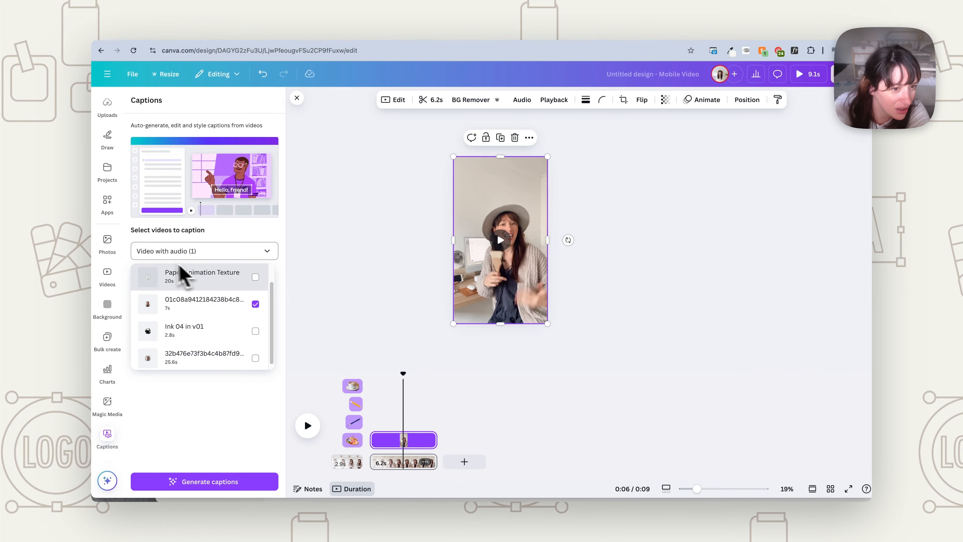
left_click(265, 308)
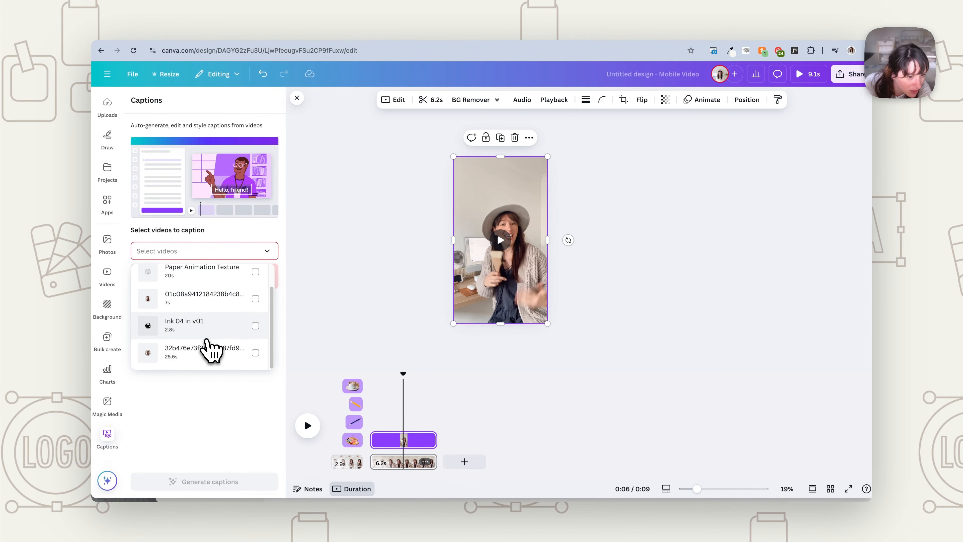
left_click(219, 365)
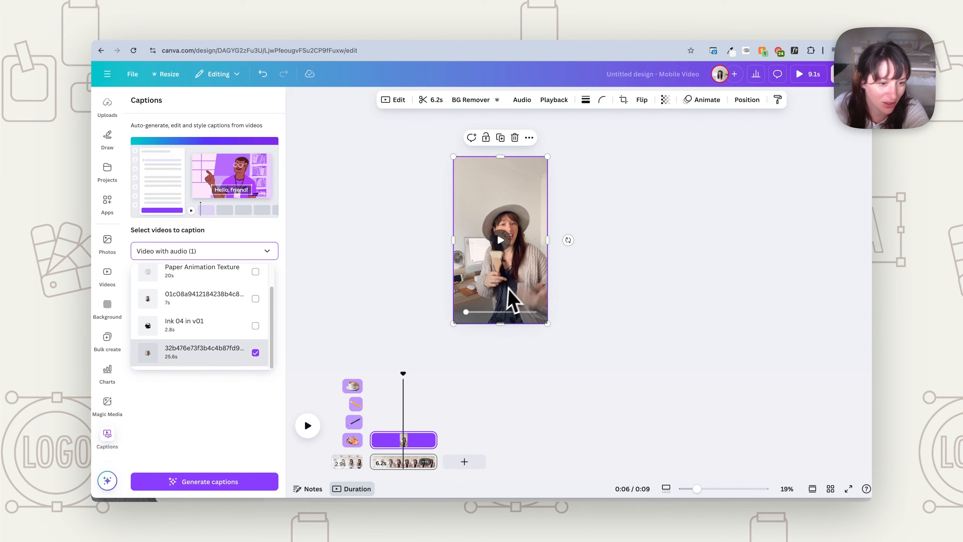
left_click(261, 484)
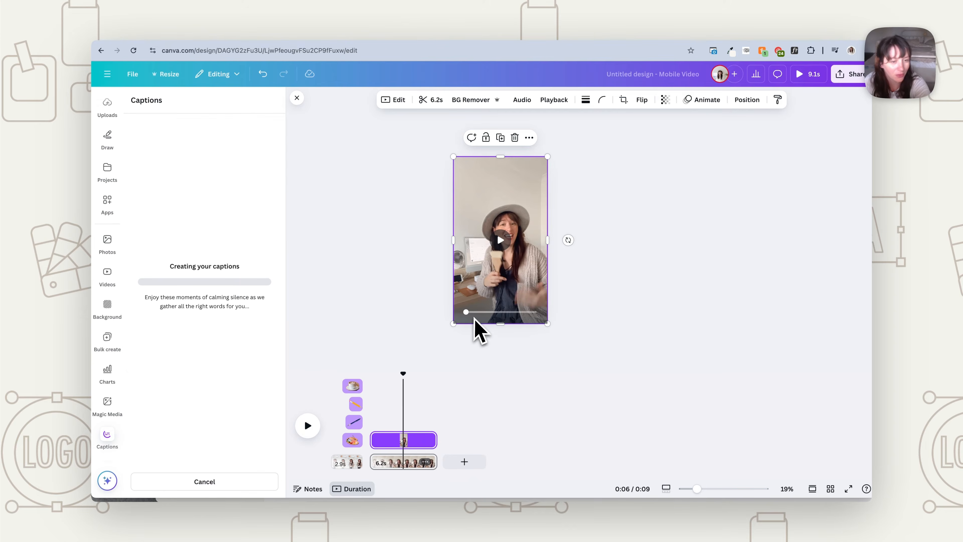
Restyle the captions in black TheOlalaFont at size 67.7 without a background effect, and place them above the woman's hat
left_click(515, 286)
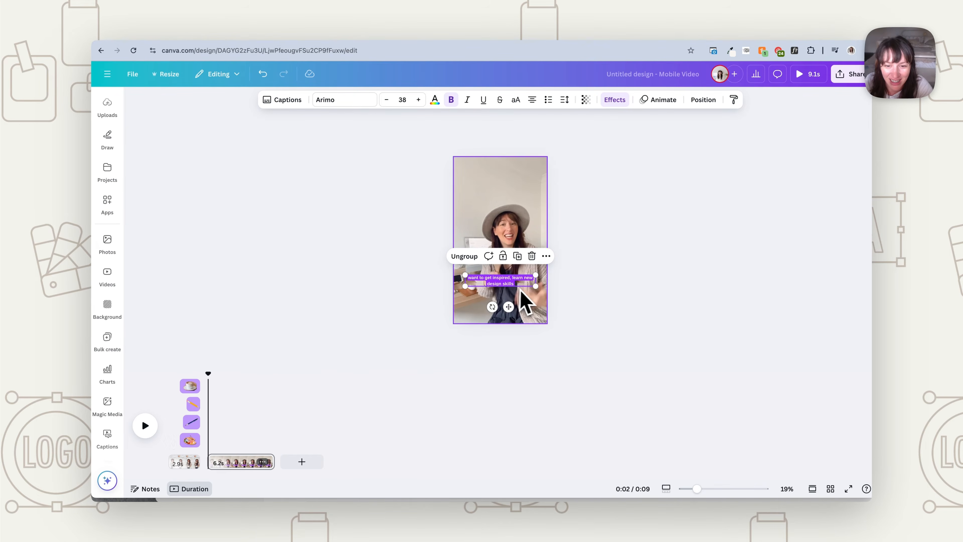
mouse_move(536, 286)
left_mouse_down()
mouse_move(529, 300)
mouse_move(538, 286)
left_mouse_up()
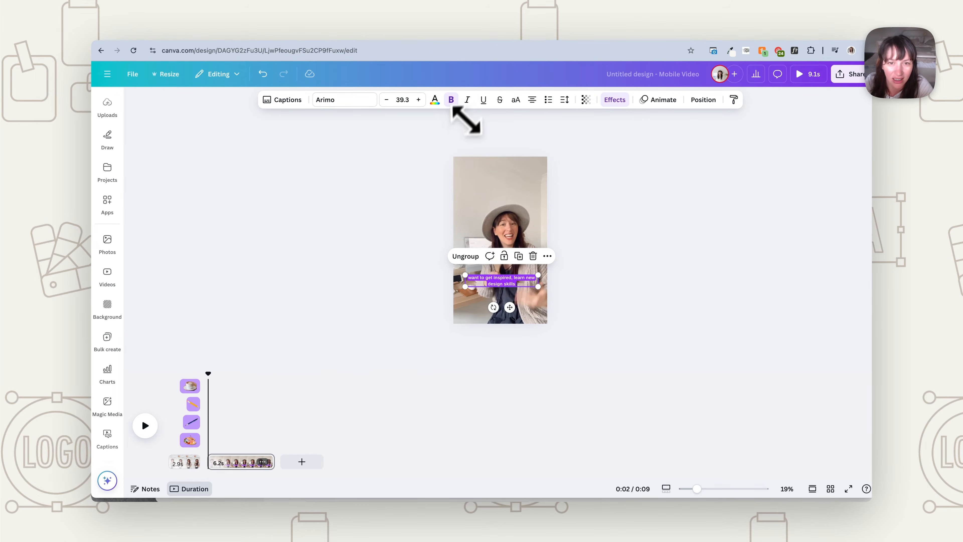
left_click(615, 100)
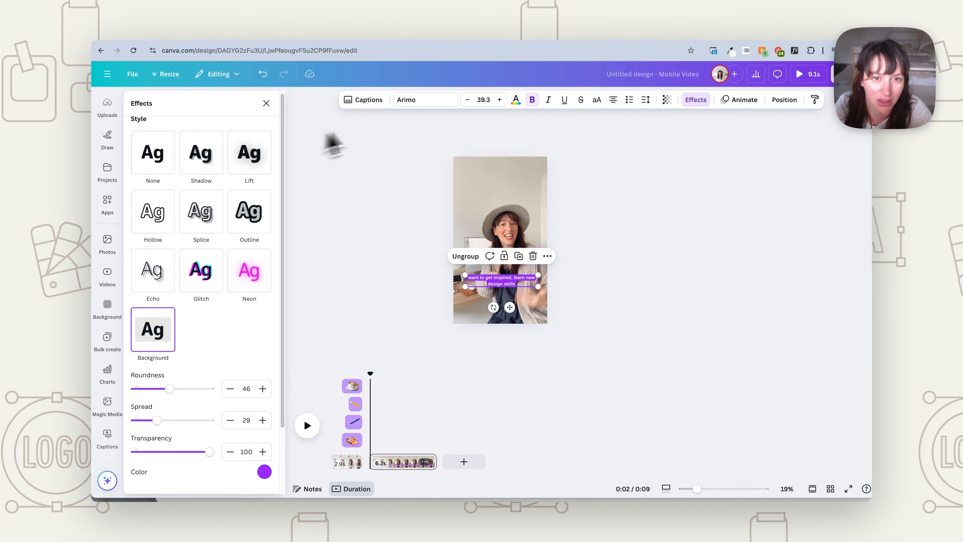
left_click(428, 100)
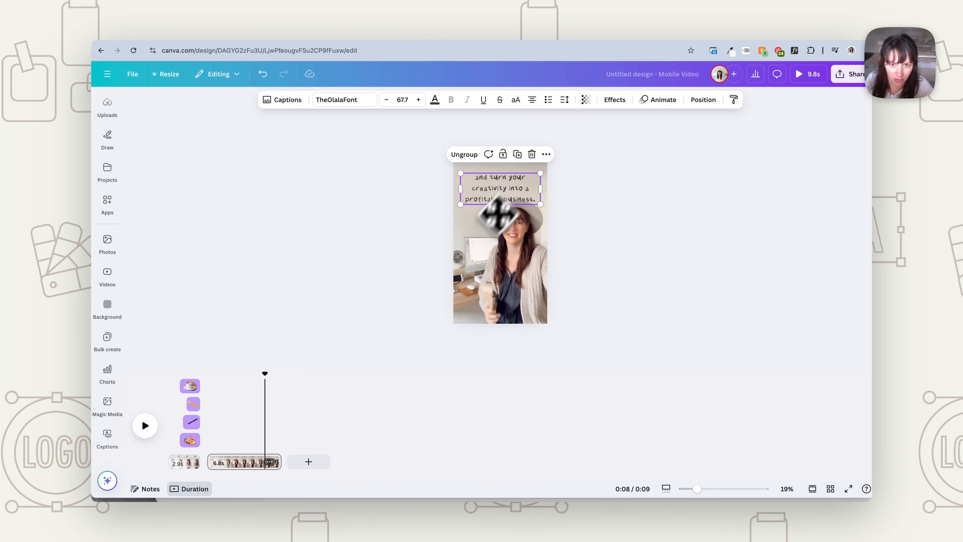
Trim the end of the second page to 6.5 s and play it back to check the cut
left_click(146, 426)
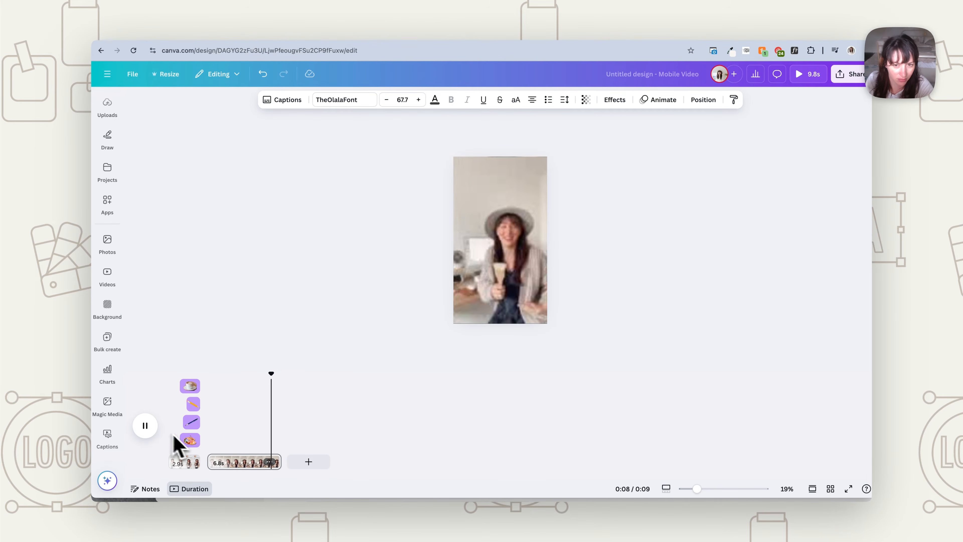
left_click(145, 425)
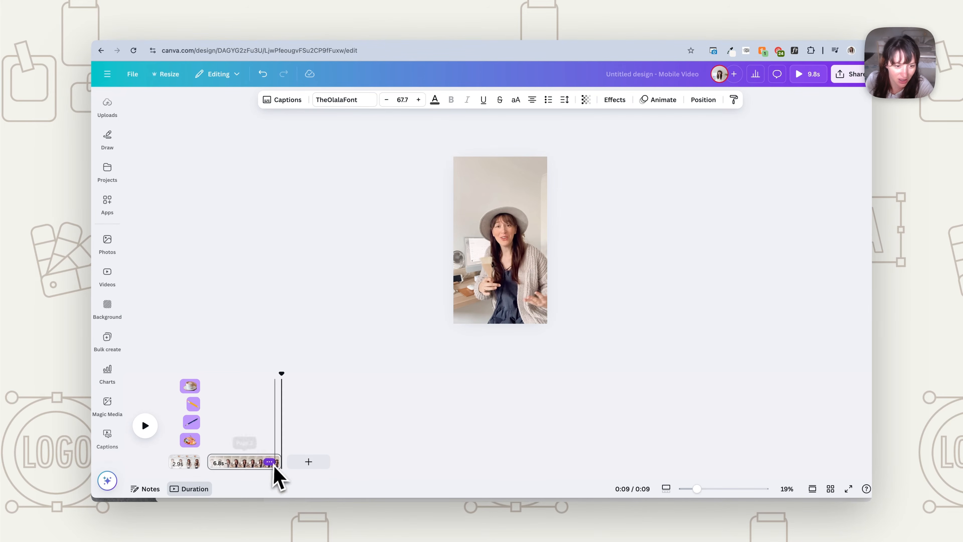
left_click_drag(281, 462, 277, 461)
left_click_drag(277, 378, 207, 381)
left_click(145, 426)
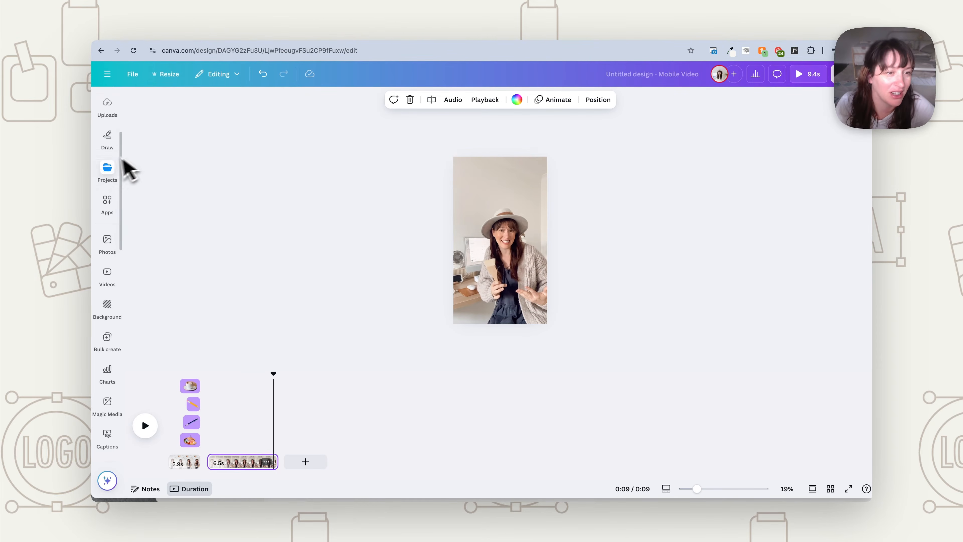
Find the LottieFiles app by searching the apps for "lotti" and open it
left_click(108, 205)
left_click(160, 103)
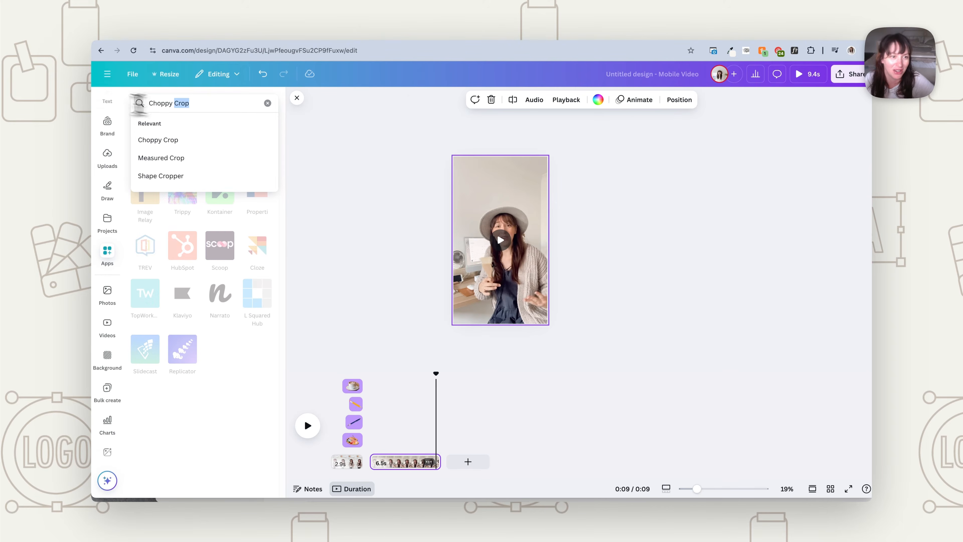
type("lotti")
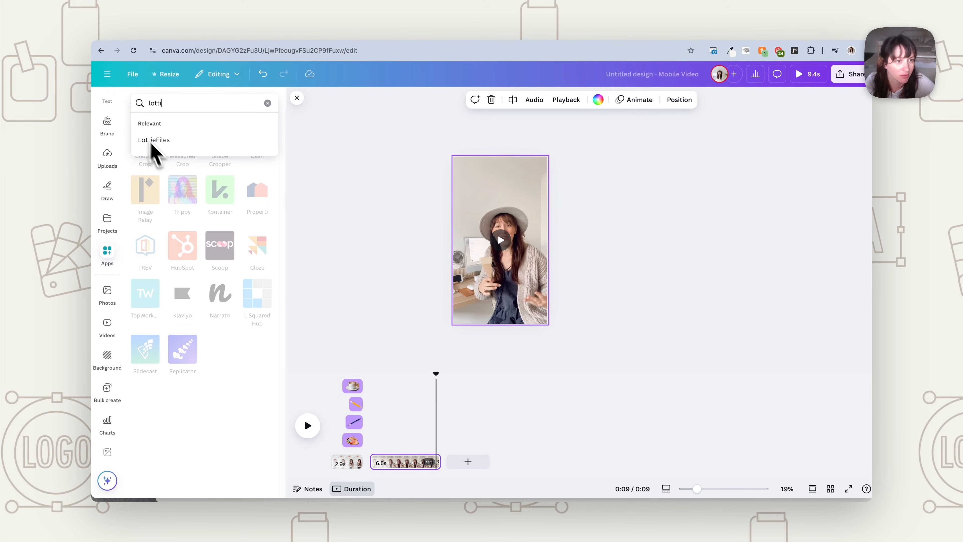
left_click(152, 144)
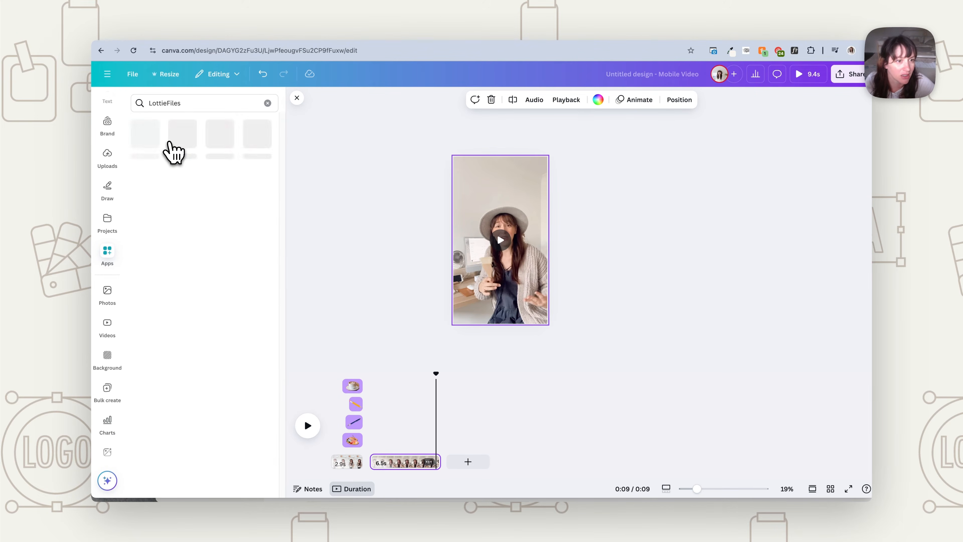
left_click(147, 138)
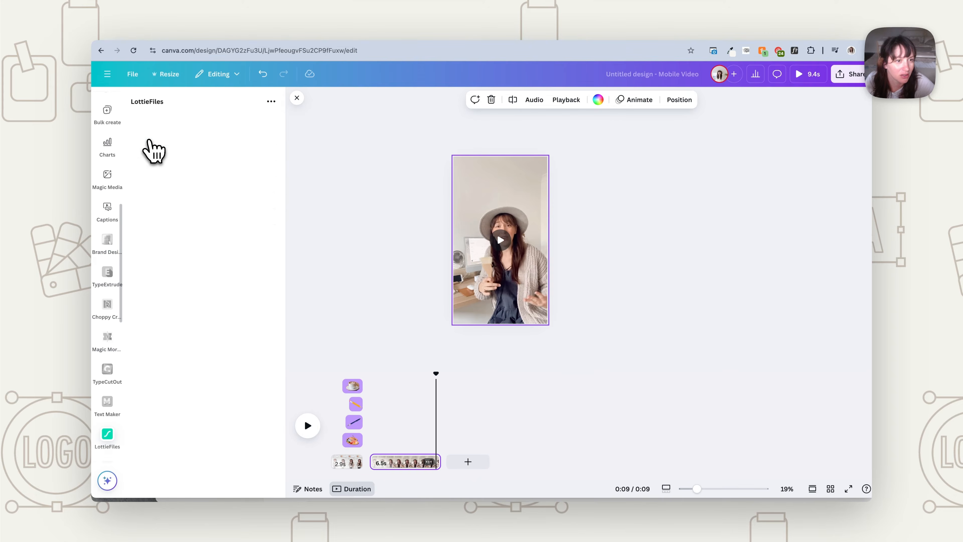
Search LottieFiles for "transition" and open the "Menu / page transition" animation
type("tra")
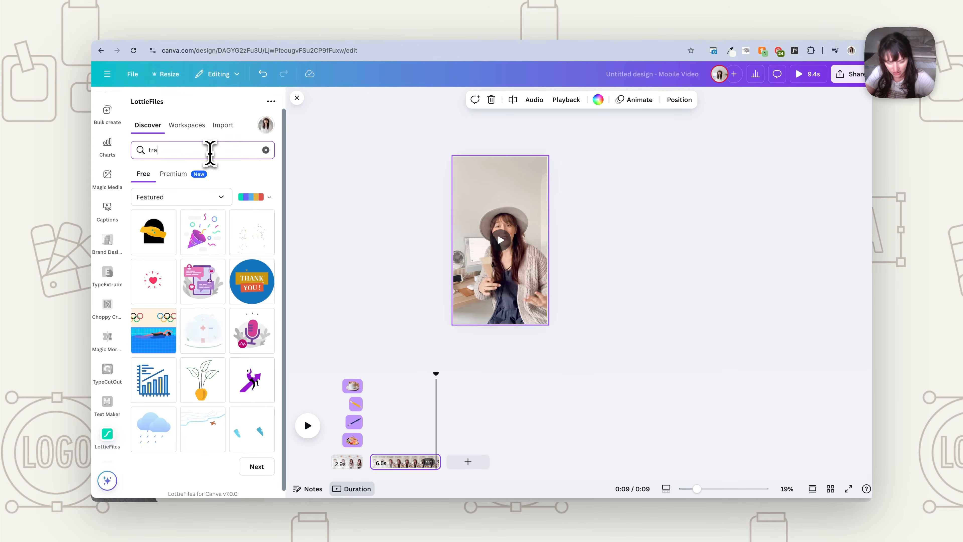
type("nsition")
key("Return")
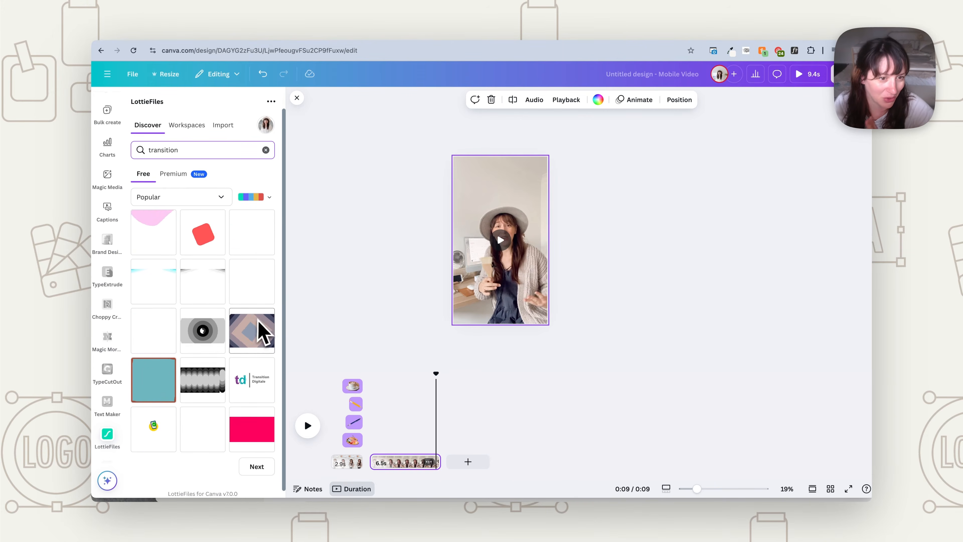
scroll(229, 321, "down", 1)
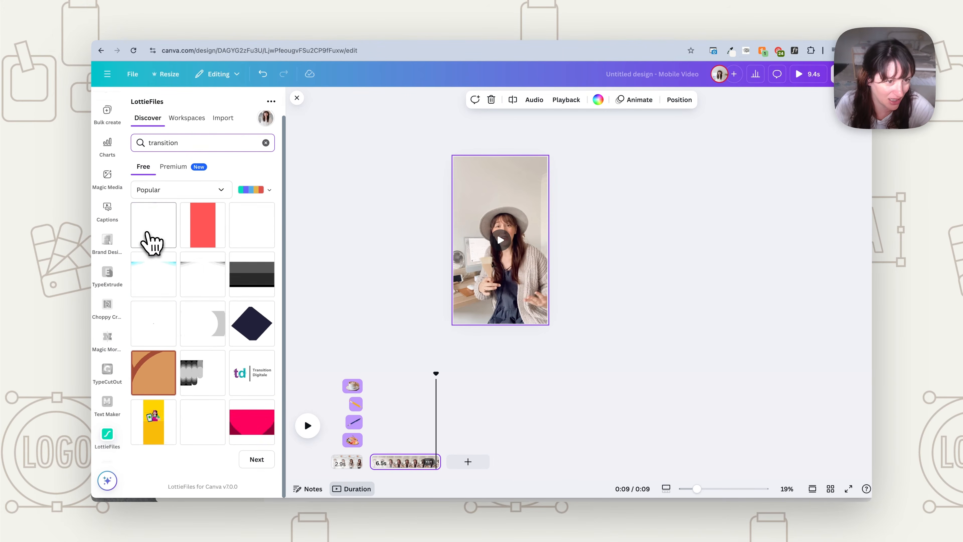
left_click(149, 236)
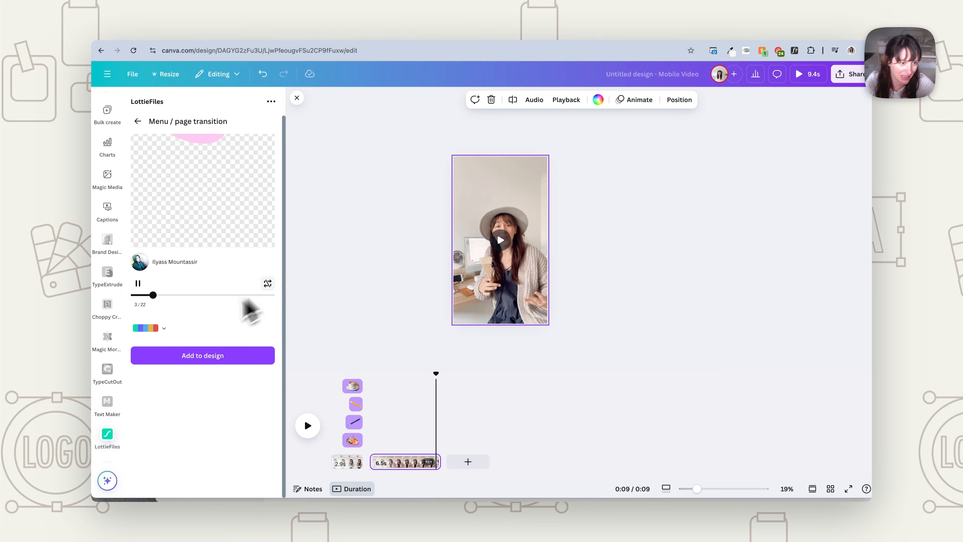
Recolour the transition with a new custom palette of off-white, navy and pale grey-blue, and add it to the design
left_click(148, 328)
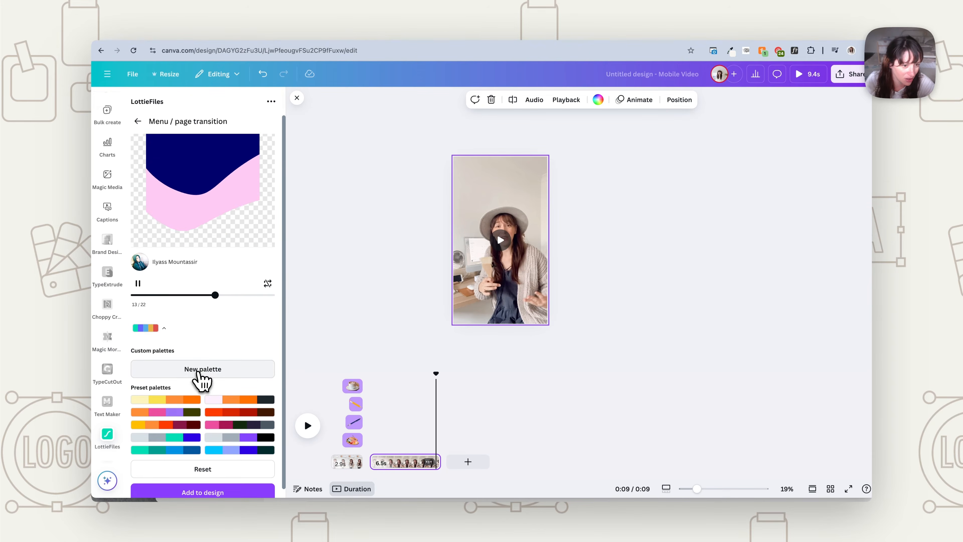
left_click(199, 374)
left_click(151, 362)
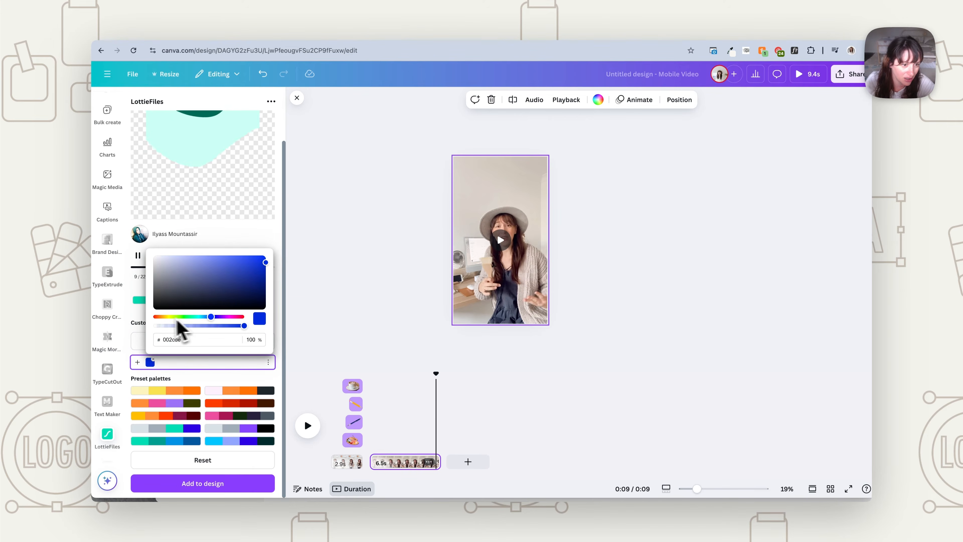
left_click(158, 317)
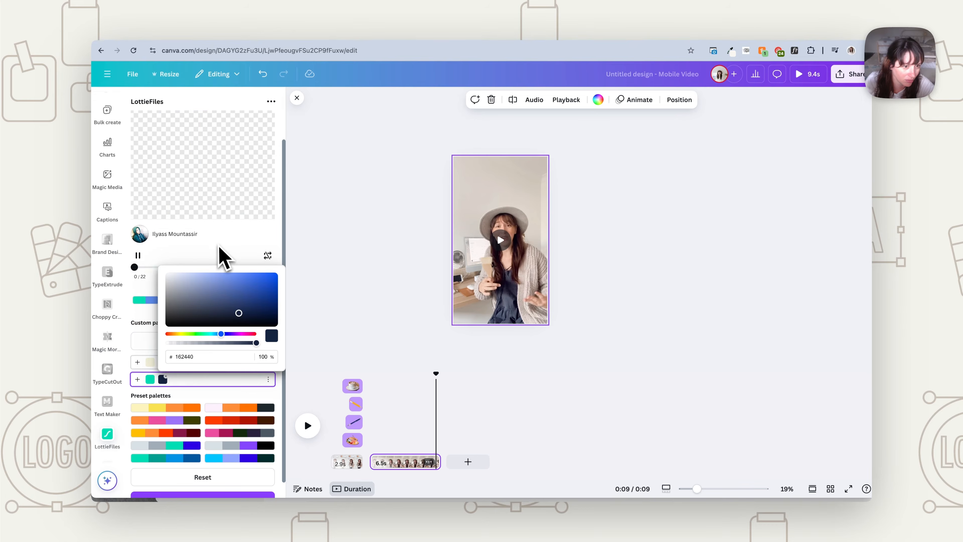
left_click(225, 253)
left_click(151, 380)
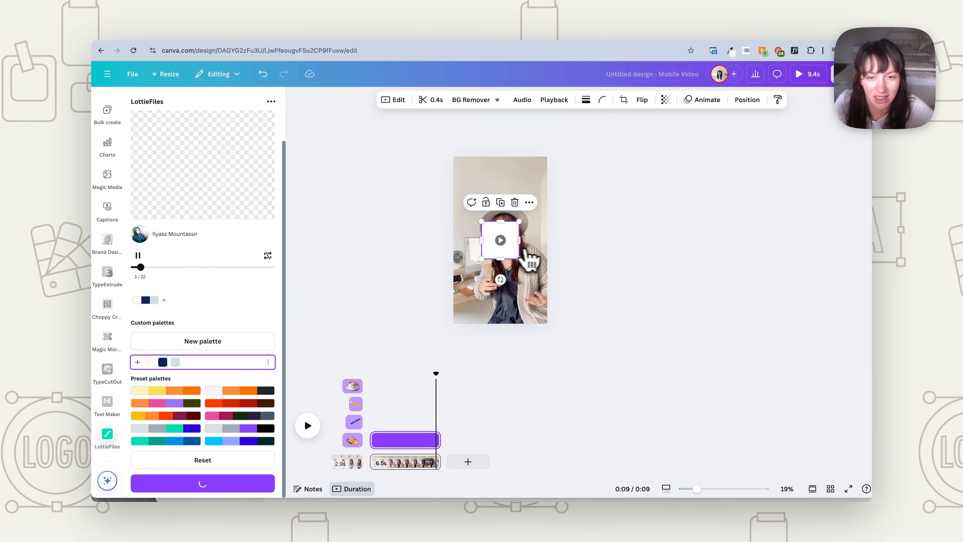
Enlarge the transition animation and centre it over the second page so it covers the whole page
left_click_drag(520, 259, 569, 308)
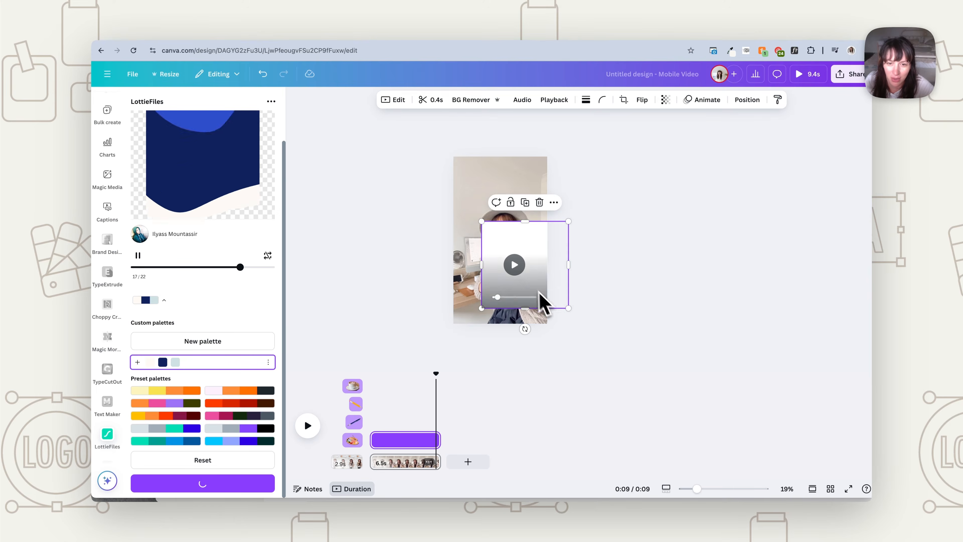
left_click_drag(533, 245, 504, 175)
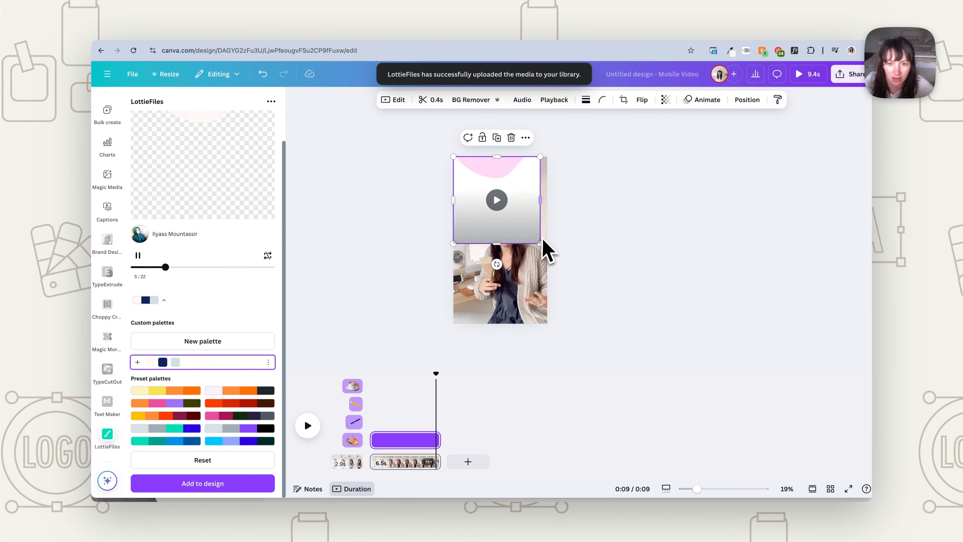
left_click_drag(539, 245, 592, 381)
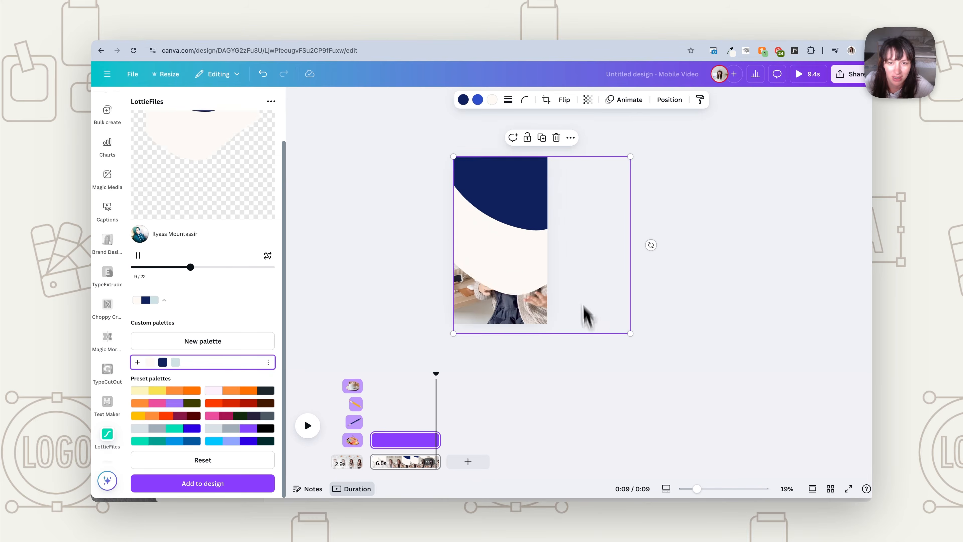
left_click_drag(580, 278, 553, 273)
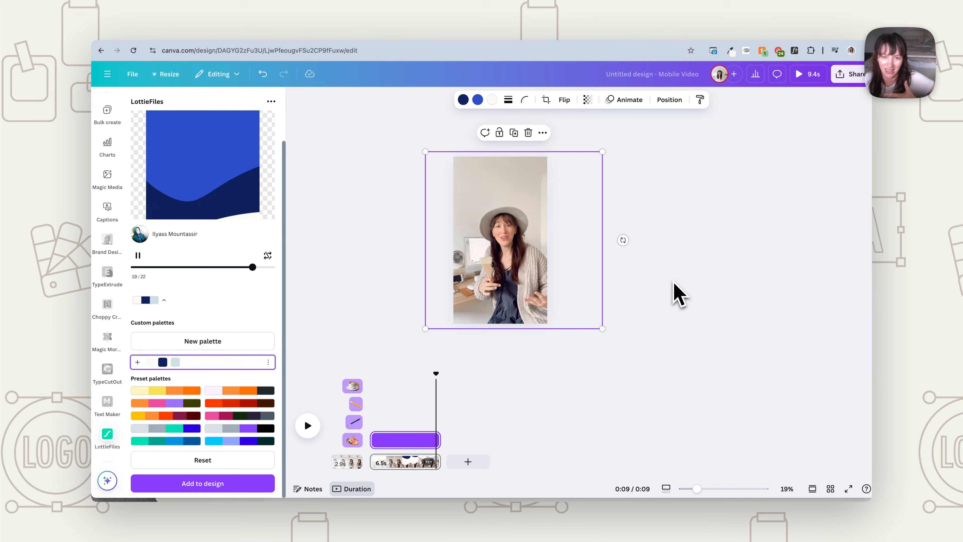
Recolour the transition's bright blue to the pale grey-green brand colour and its navy to the slate grey brand colour
left_click_drag(436, 399, 407, 382)
left_click(467, 182)
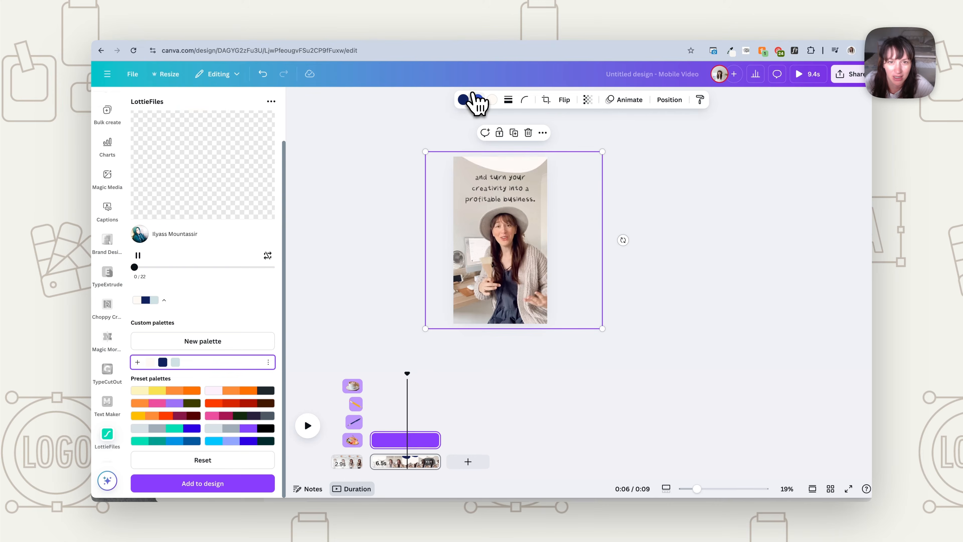
left_click(477, 100)
left_click(237, 321)
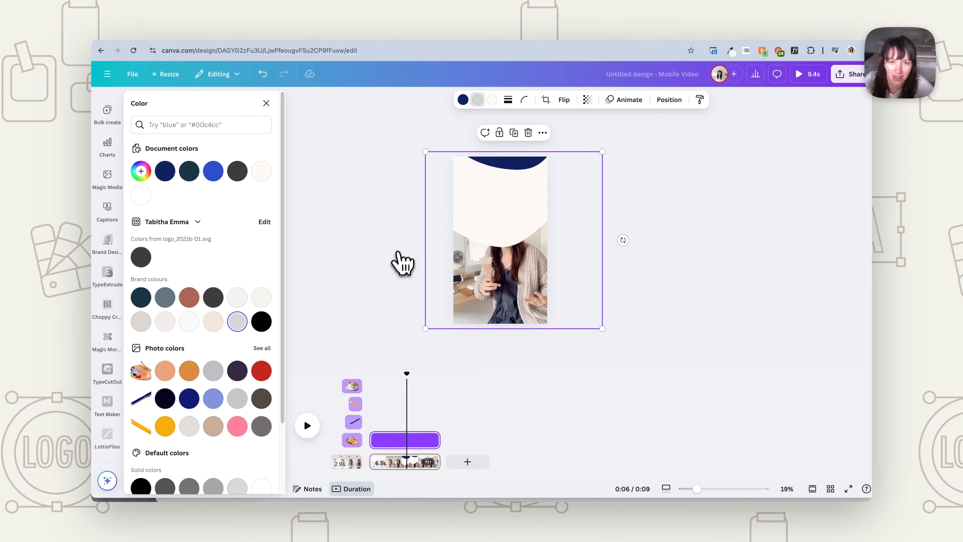
left_click(469, 98)
left_click(165, 297)
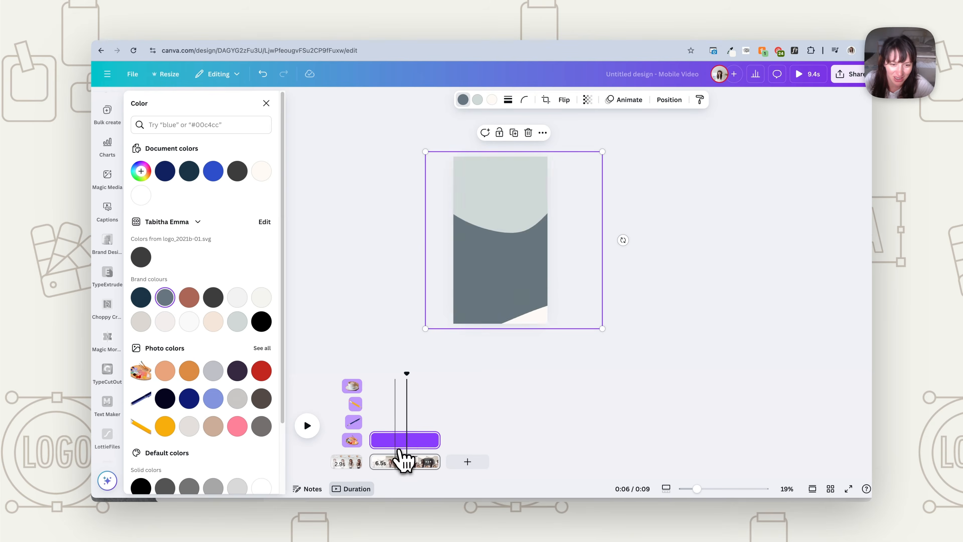
Shorten the transition animation's timing so it plays only at the very end of the second page, and play it back
left_click_drag(409, 376, 425, 376)
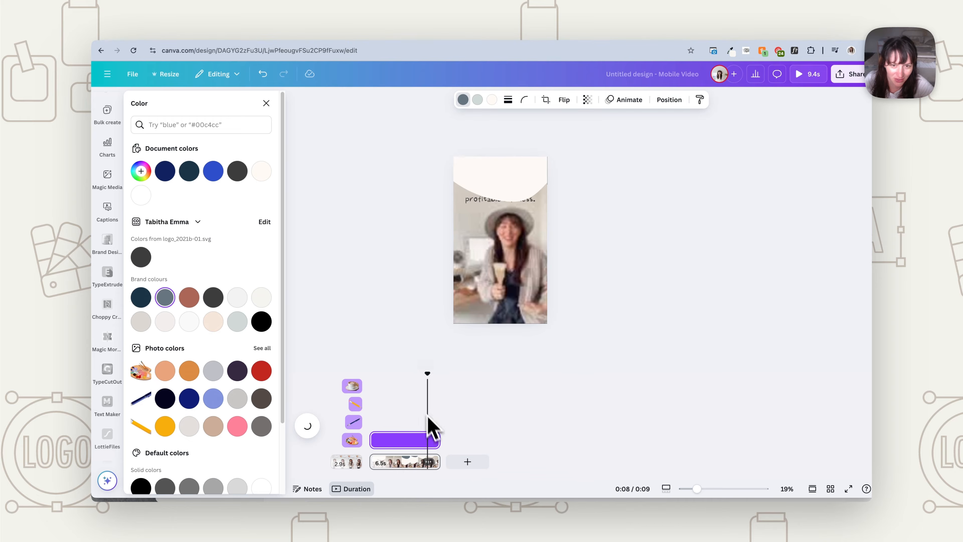
right_click(508, 176)
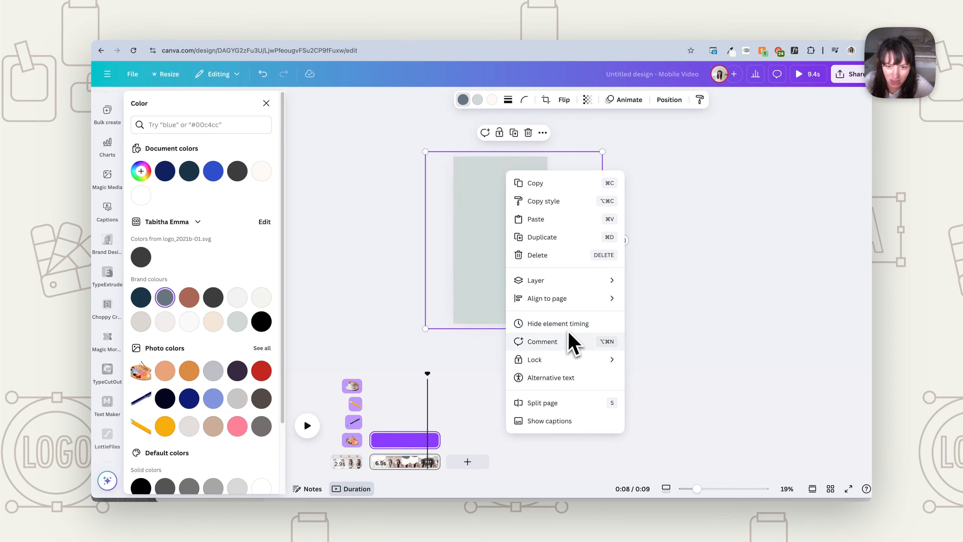
left_click(478, 367)
left_click(417, 440)
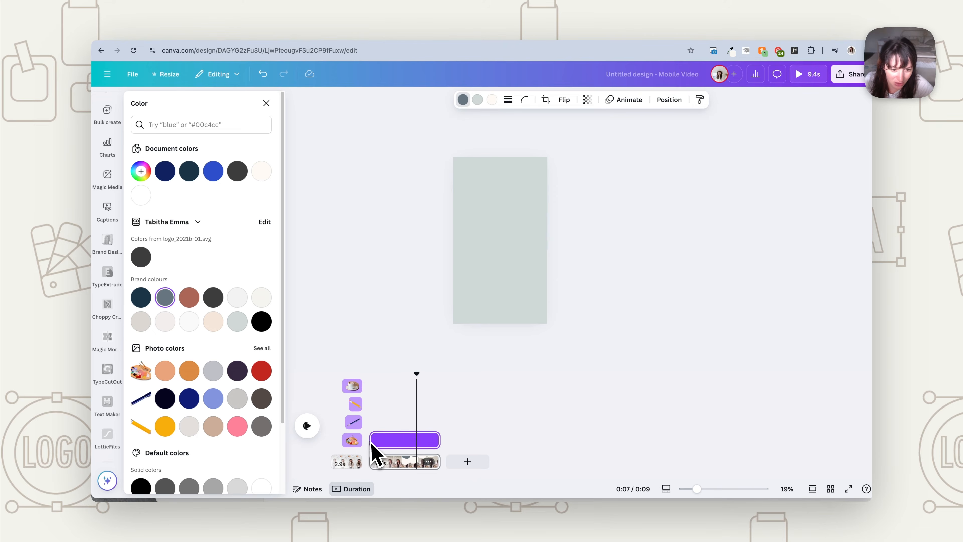
left_click_drag(374, 441, 432, 442)
left_click(319, 428)
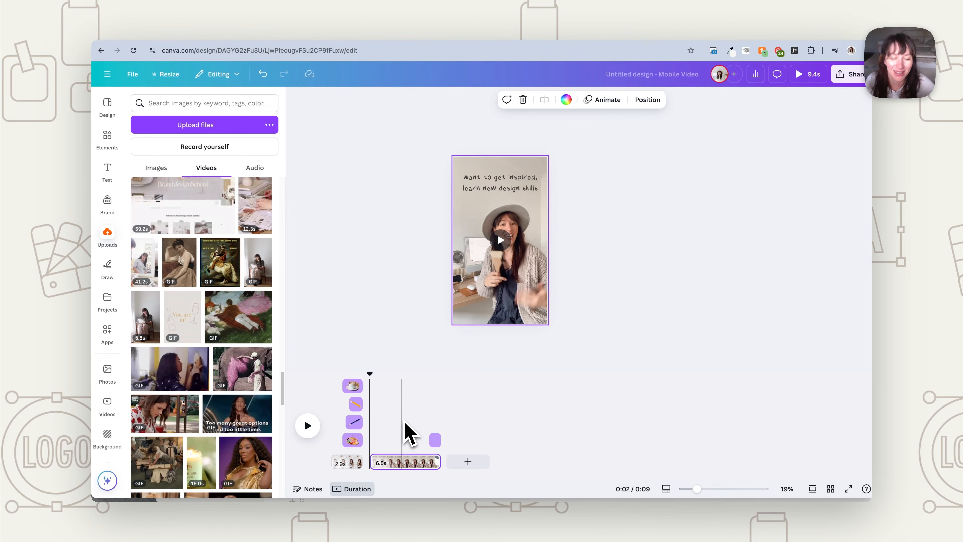
Add the uploaded 41.2-second video of women working at a table to the second page and enlarge it to fill the page
key("space")
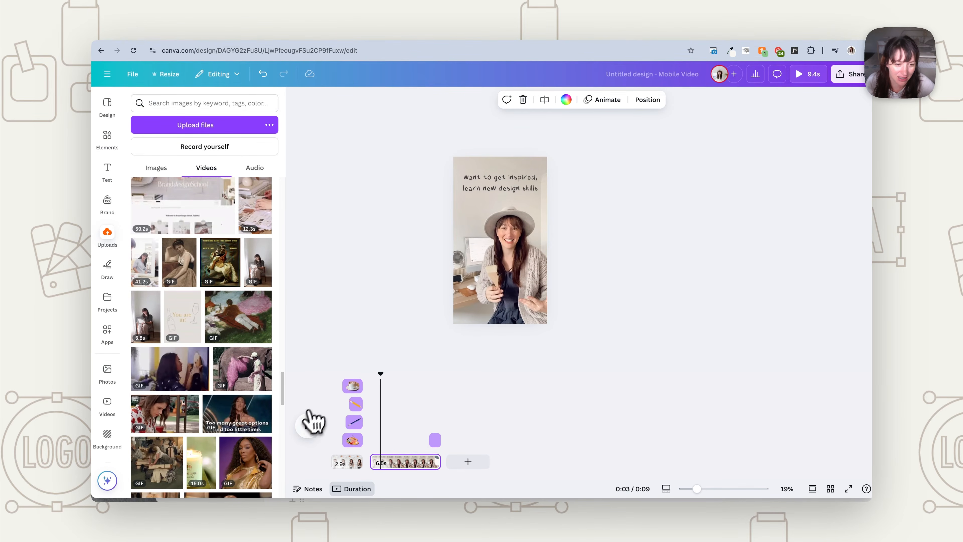
left_click(308, 427)
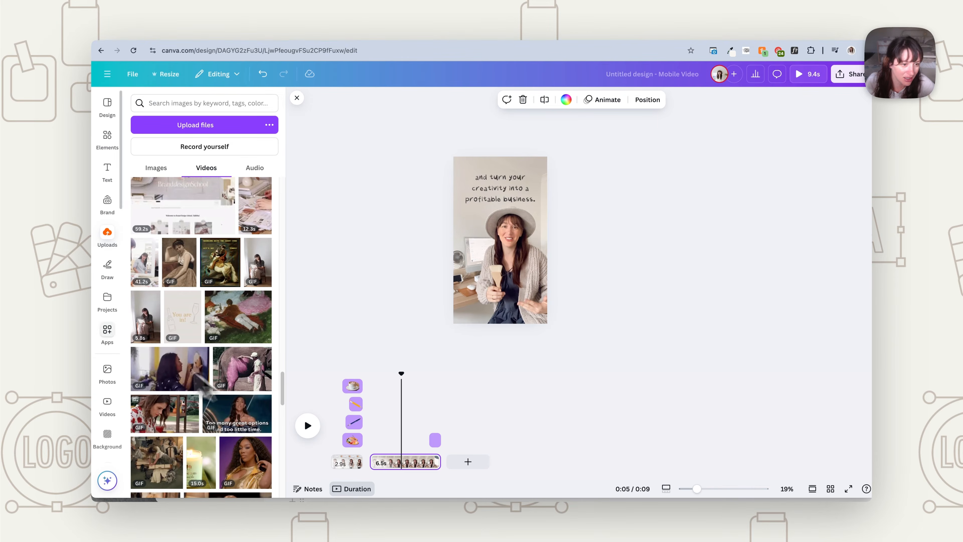
left_click(151, 327)
key("Delete")
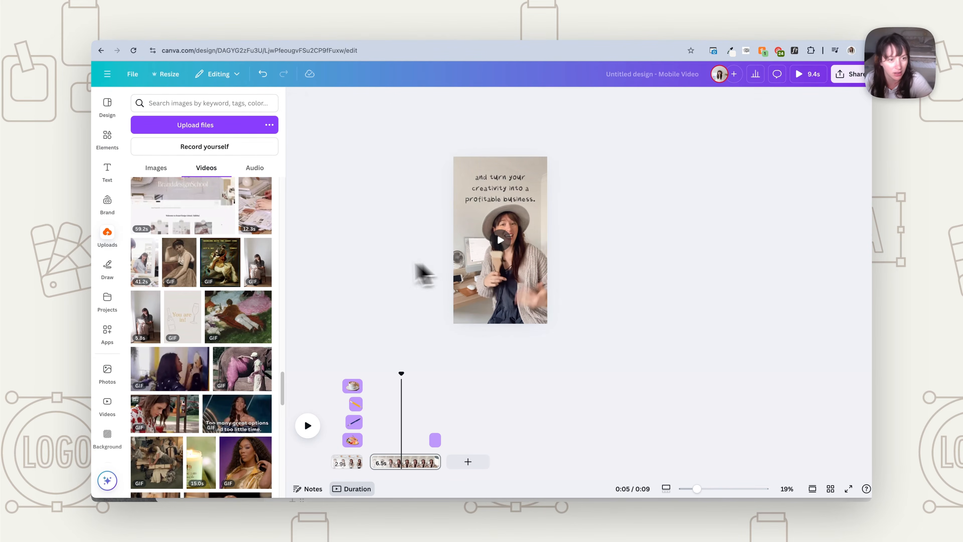
left_click(153, 272)
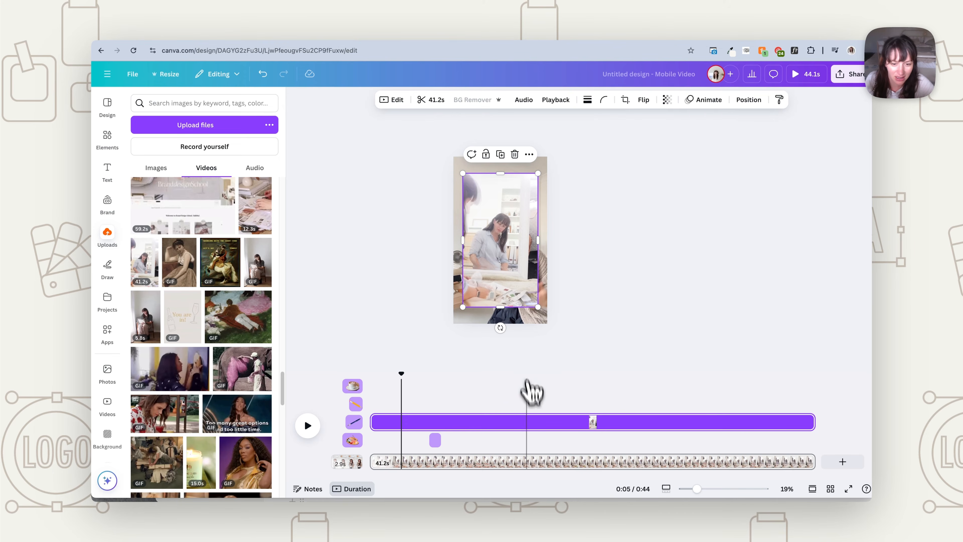
left_click_drag(524, 272, 514, 258)
mouse_move(539, 307)
left_mouse_down()
mouse_move(558, 327)
mouse_move(552, 322)
left_mouse_up()
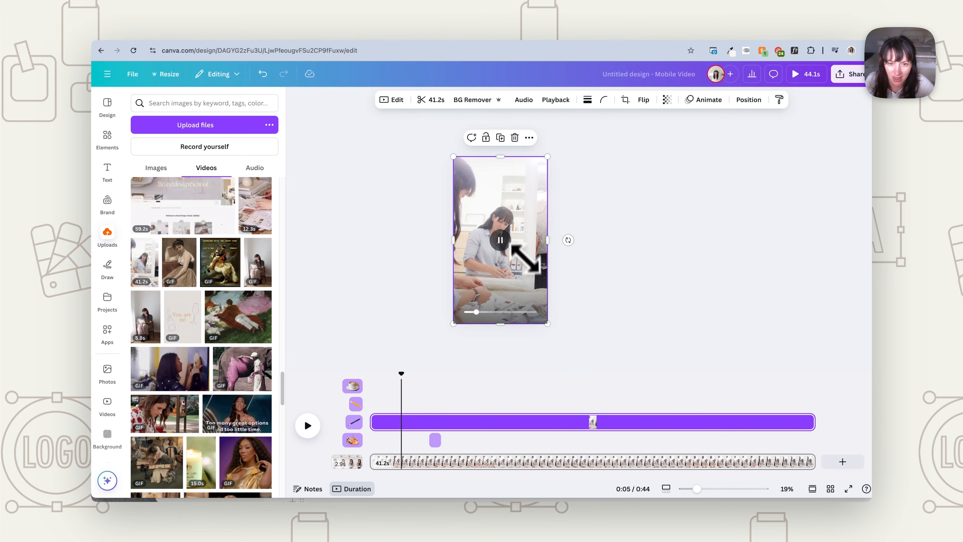
Trim the overlay video to 2.2 seconds in the middle of the second page and shorten the page to 6.7 seconds
left_click_drag(372, 421, 694, 420)
mouse_move(810, 422)
left_mouse_down()
mouse_move(707, 449)
mouse_move(386, 433)
mouse_move(403, 429)
mouse_move(408, 402)
mouse_move(399, 376)
mouse_move(388, 376)
left_mouse_up()
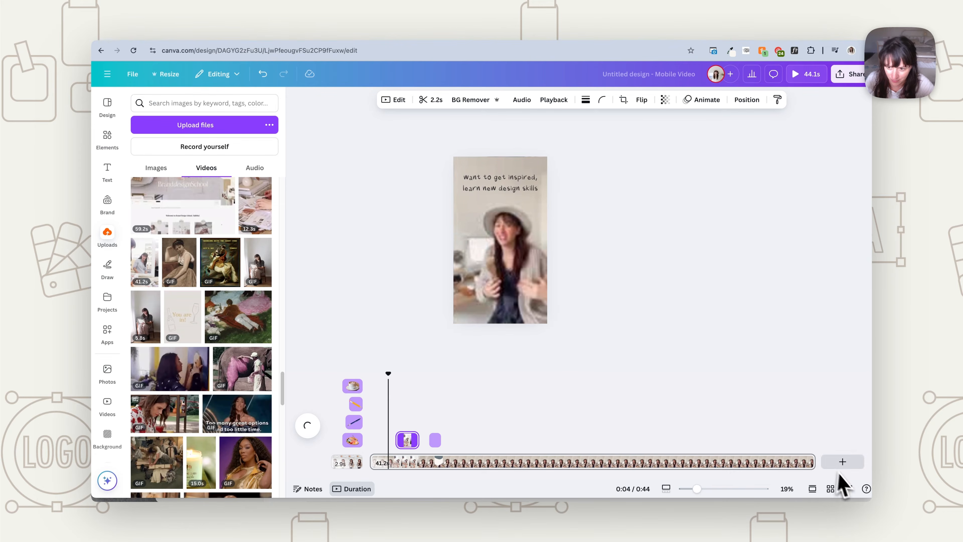
left_click_drag(814, 467, 441, 486)
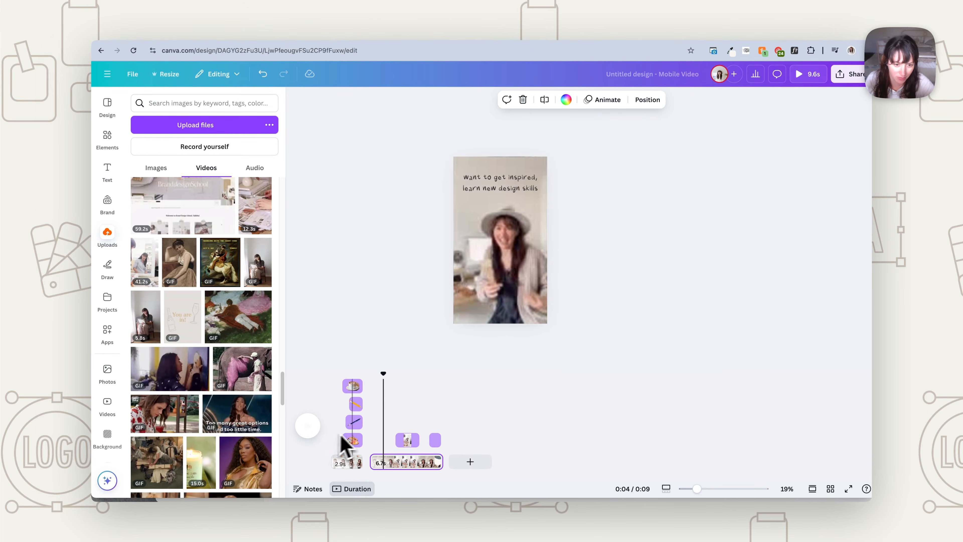
Shift the overlay video to start earlier on the second page, trim its end slightly, and check the timing by playing it
left_click(308, 425)
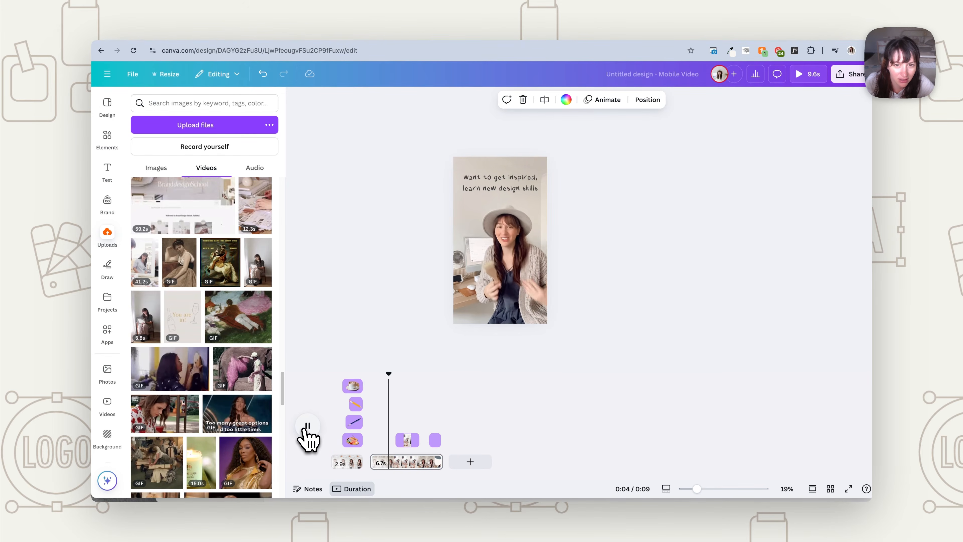
left_click_drag(408, 442, 397, 440)
left_click(382, 425)
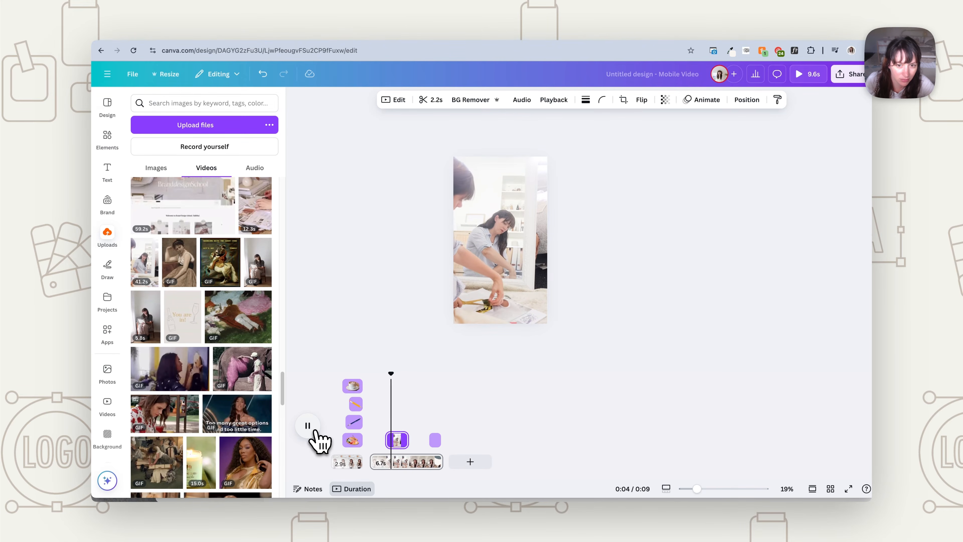
left_click(314, 431)
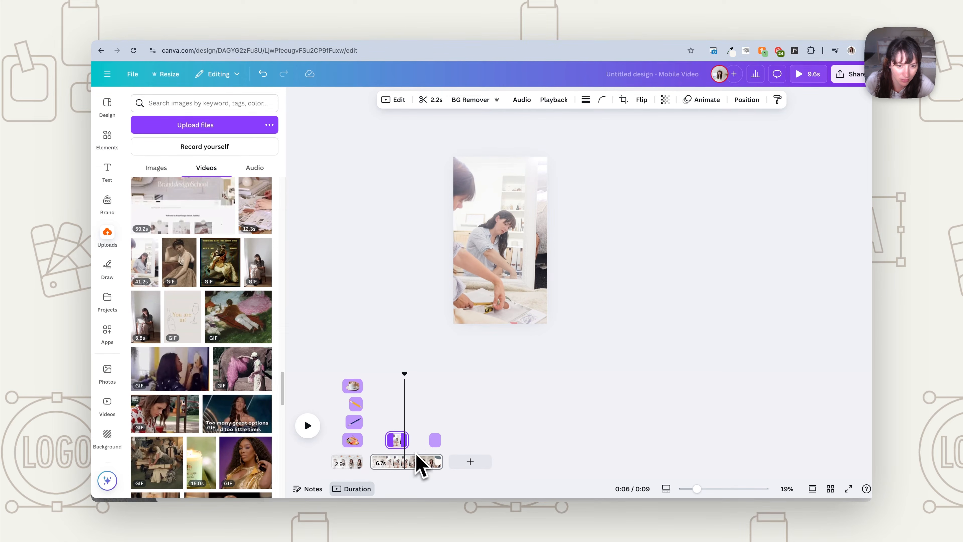
left_click_drag(407, 442, 403, 442)
left_click(312, 431)
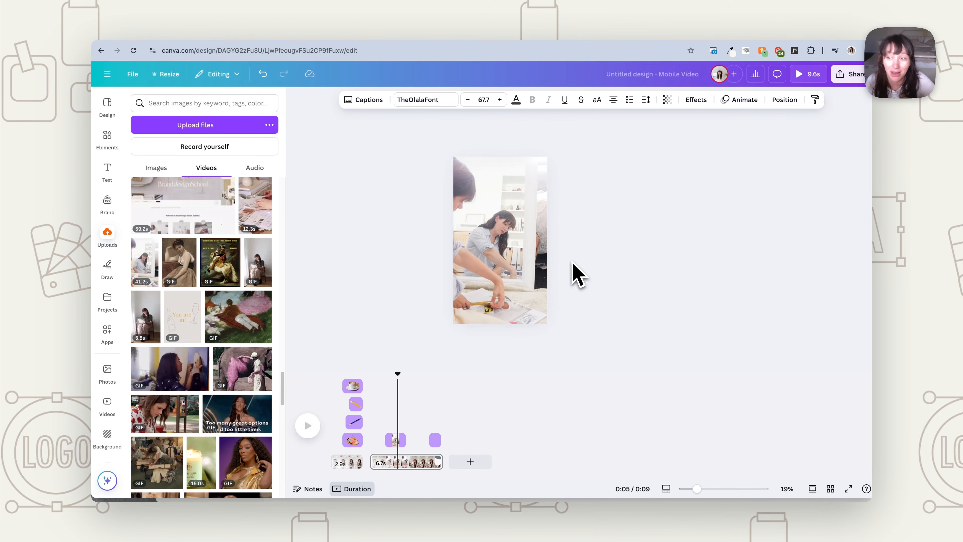
Add a heading reading "LEARN" over the overlay video in TheOlalaFont and enlarge it to size 184
left_click(108, 171)
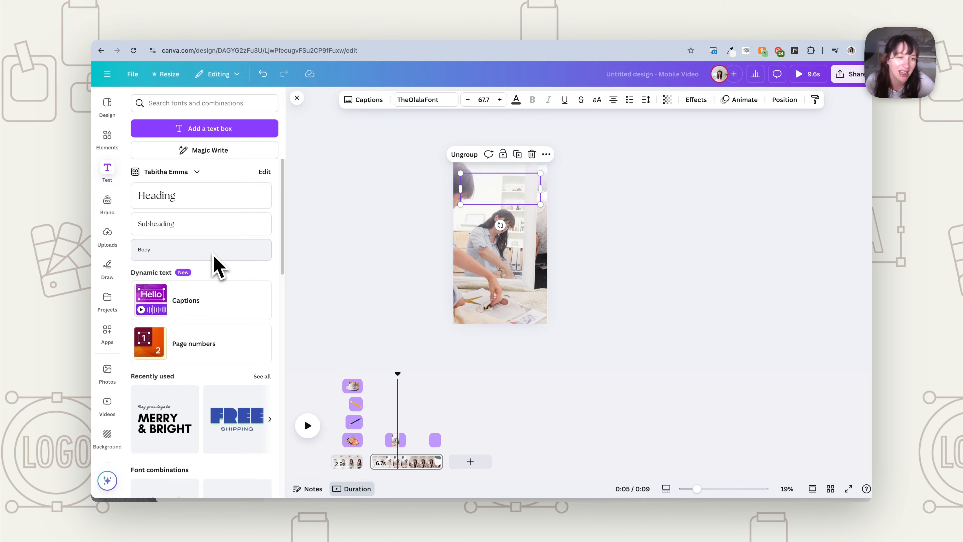
left_click(204, 198)
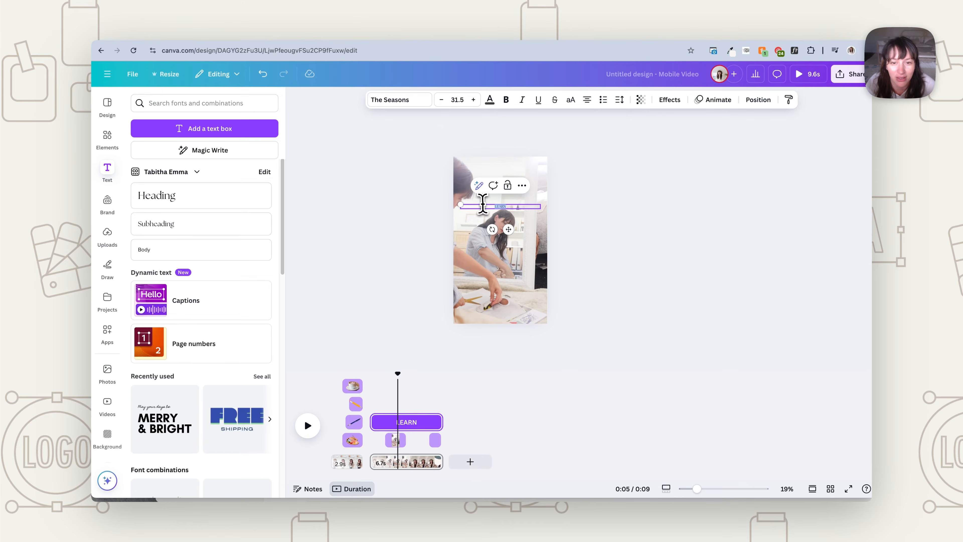
left_click(416, 101)
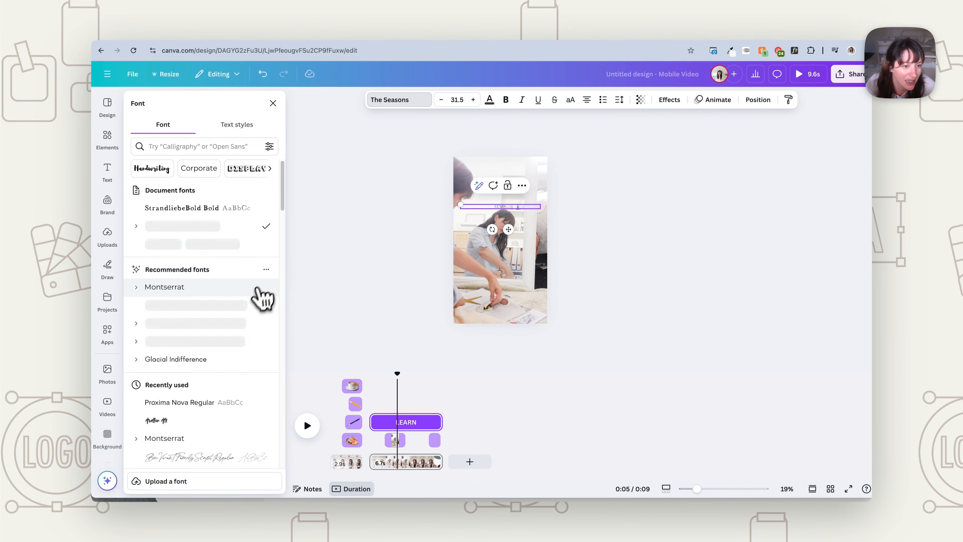
left_click(168, 247)
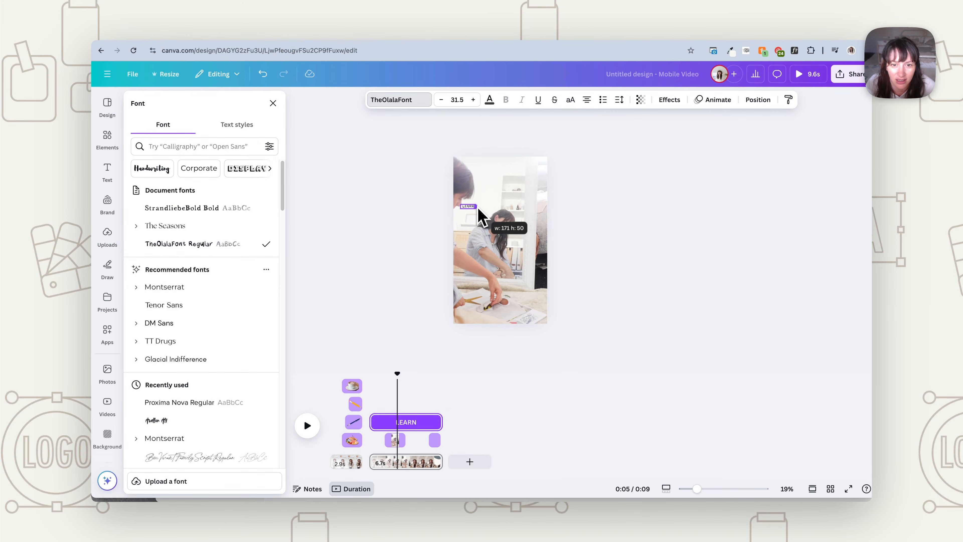
left_click_drag(475, 209, 544, 253)
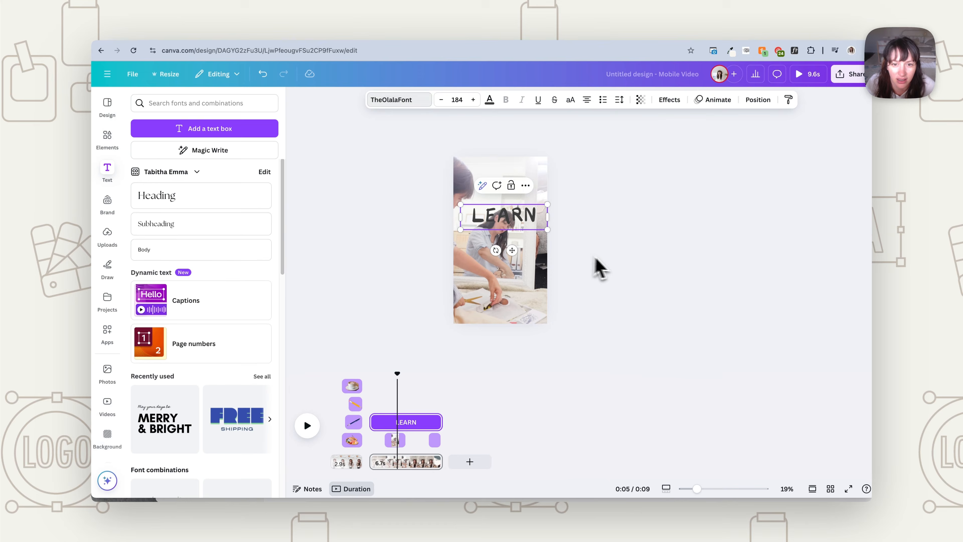
left_click(570, 232)
Place a copy of the "LEARN" heading below the original and change its text to "DESIGN"
left_click_drag(520, 214, 518, 254)
double_click(517, 255)
type("DESIGN")
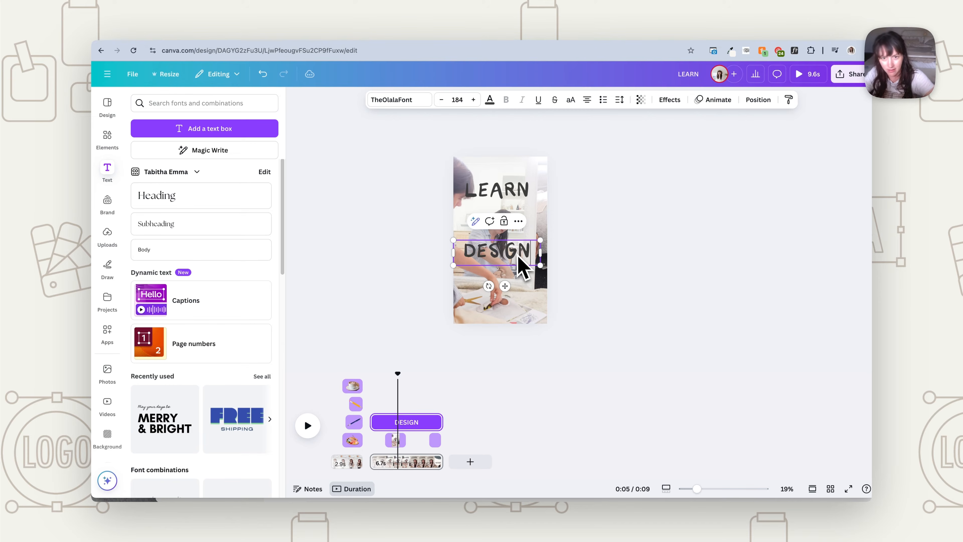
Duplicate the "DESIGN" text, place the copy directly beneath it, and change its text to "SKILLS"
right_click(516, 251)
left_click(627, 230)
left_click(626, 232)
left_click(535, 267)
right_click(516, 275)
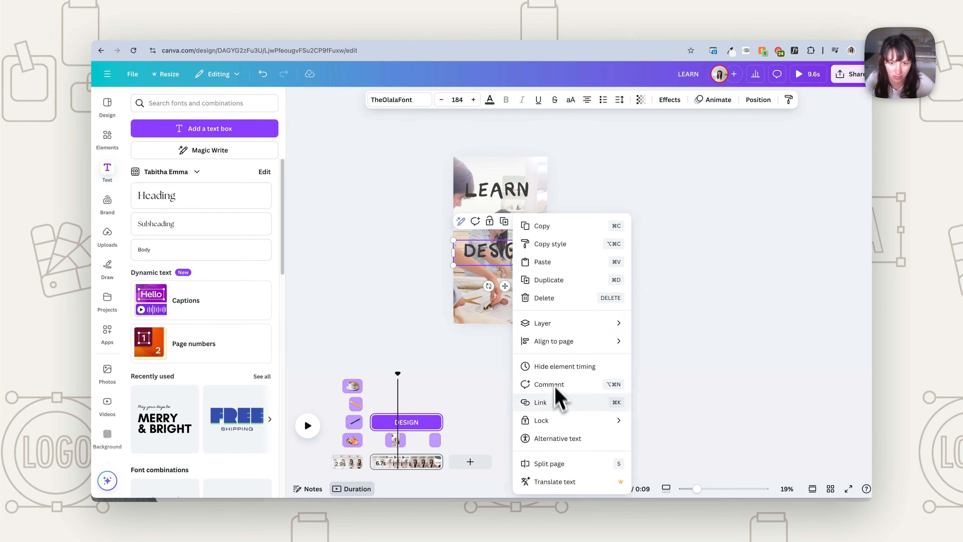
left_click(549, 280)
mouse_move(510, 279)
left_mouse_down()
mouse_move(501, 298)
mouse_move(499, 282)
left_mouse_up()
double_click(498, 280)
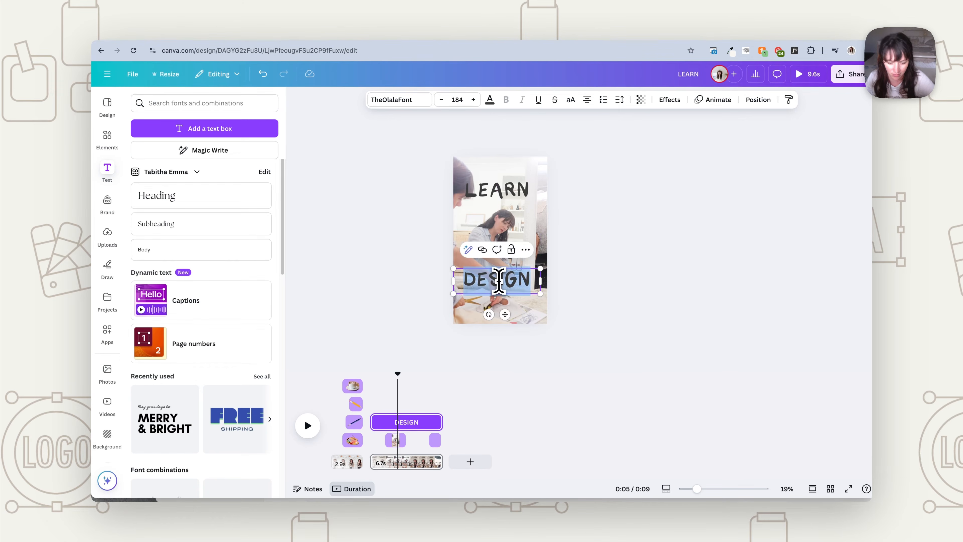
type("SKILLS")
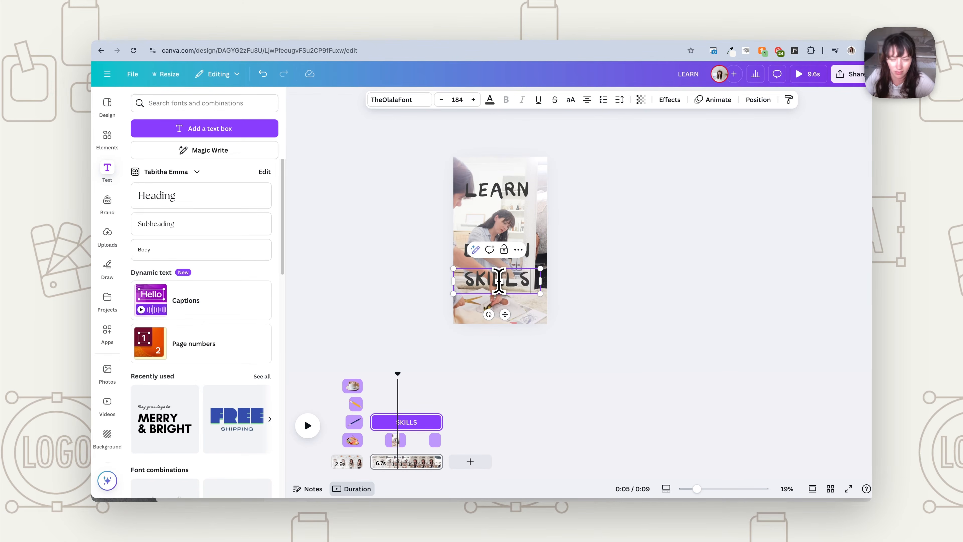
Move the "LEARN" text slightly down and bend it into an upward arch with the Curve text effect
left_click(578, 224)
left_click_drag(519, 189, 523, 200)
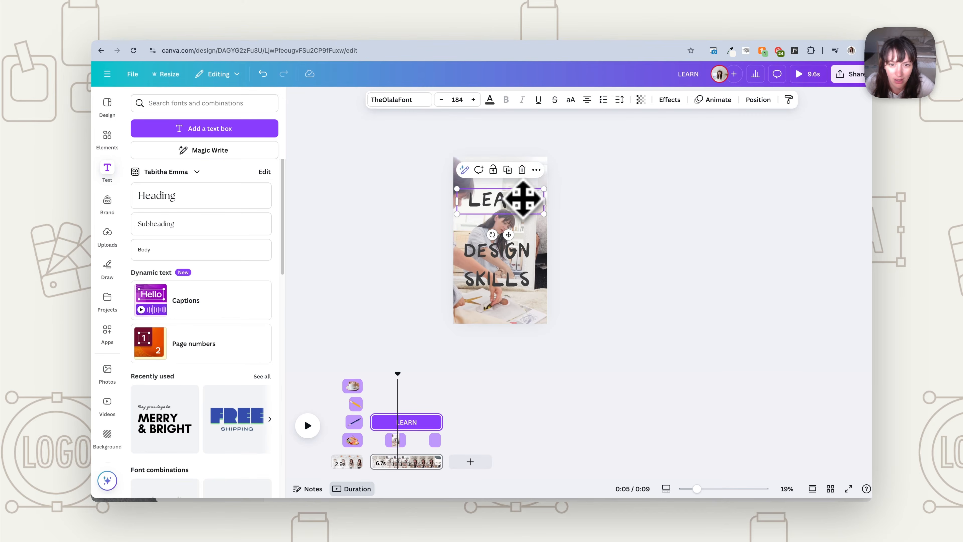
left_click(668, 102)
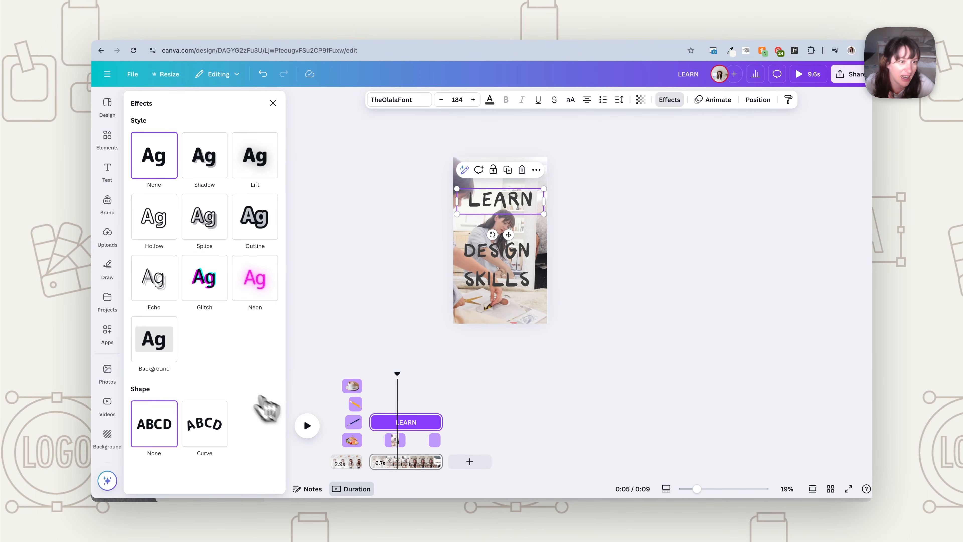
left_click(207, 437)
left_click_drag(194, 472, 208, 474)
left_click(612, 372)
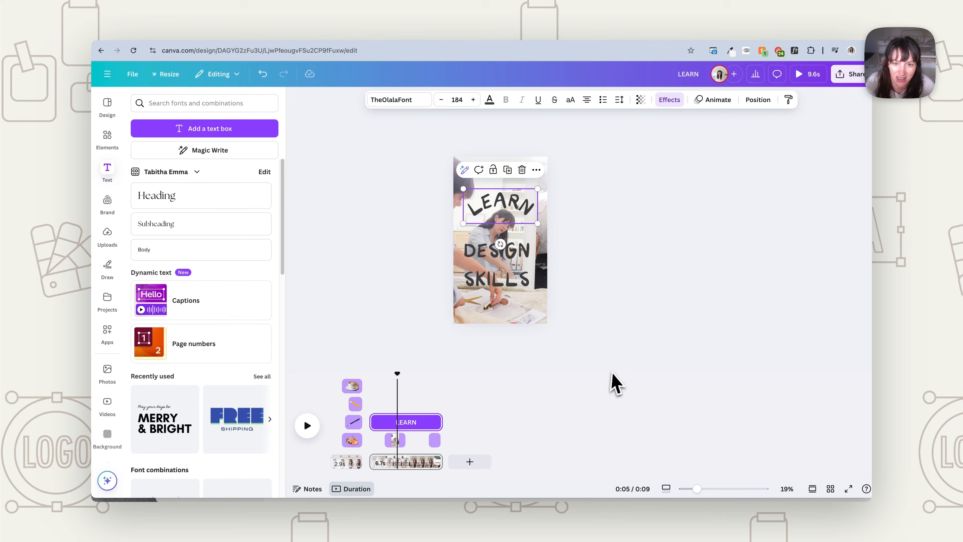
left_click(615, 384)
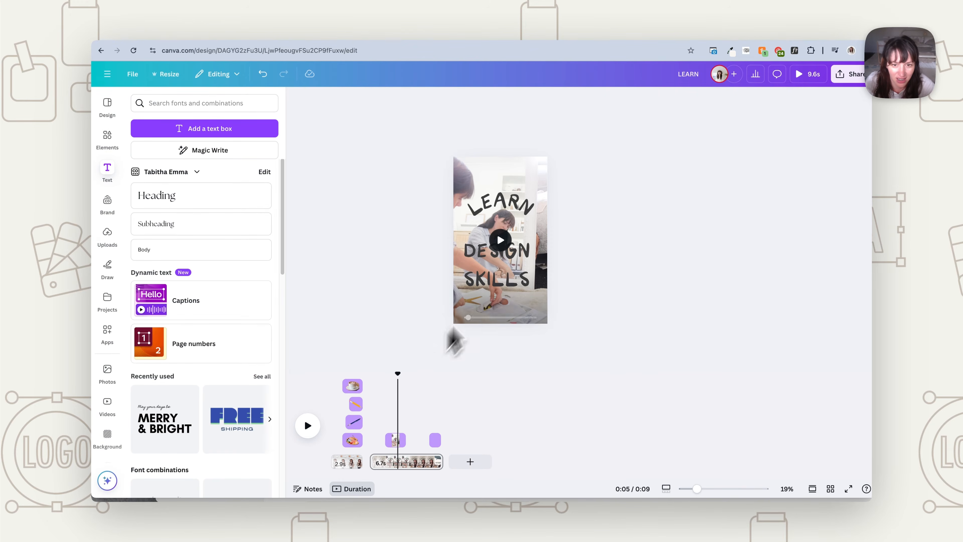
Trim the timings of "LEARN", "DESIGN" and "SKILLS" so the words appear one after another over the overlay video
left_click(503, 209)
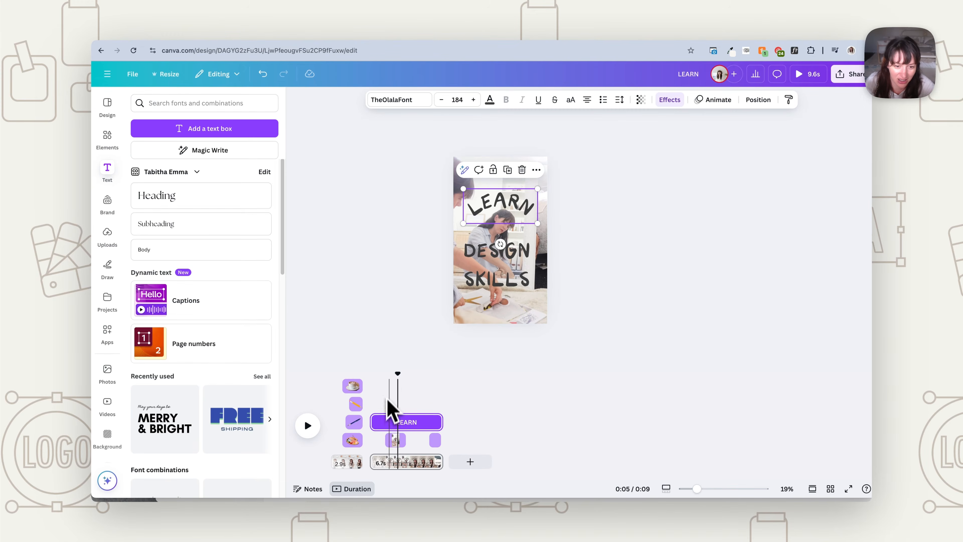
left_click_drag(397, 375, 384, 375)
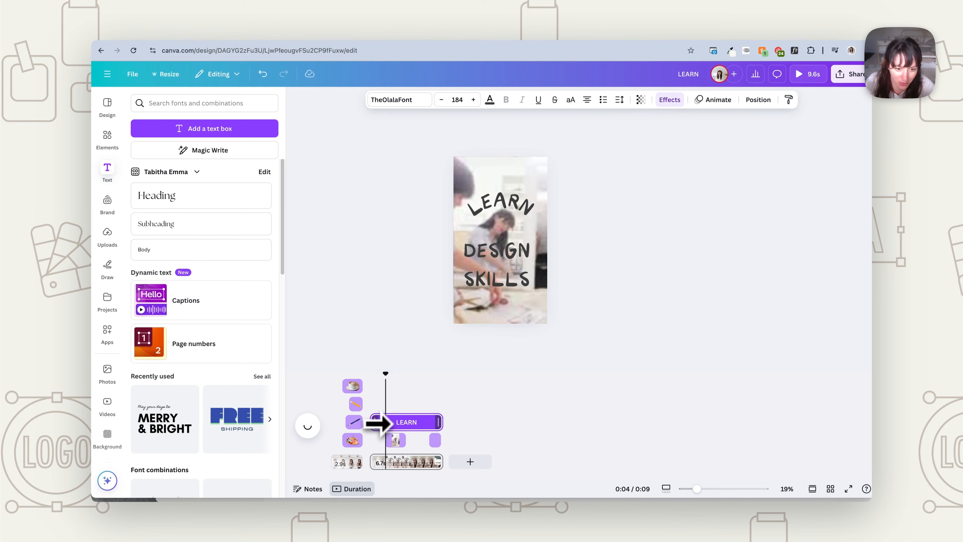
mouse_move(393, 426)
left_mouse_down()
mouse_move(430, 425)
mouse_move(386, 425)
left_mouse_up()
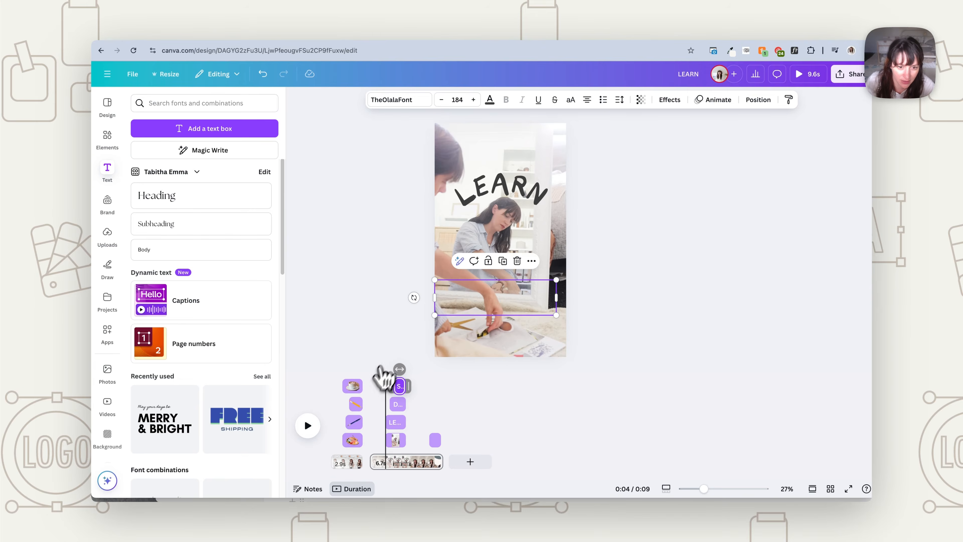
left_click_drag(386, 375, 378, 376)
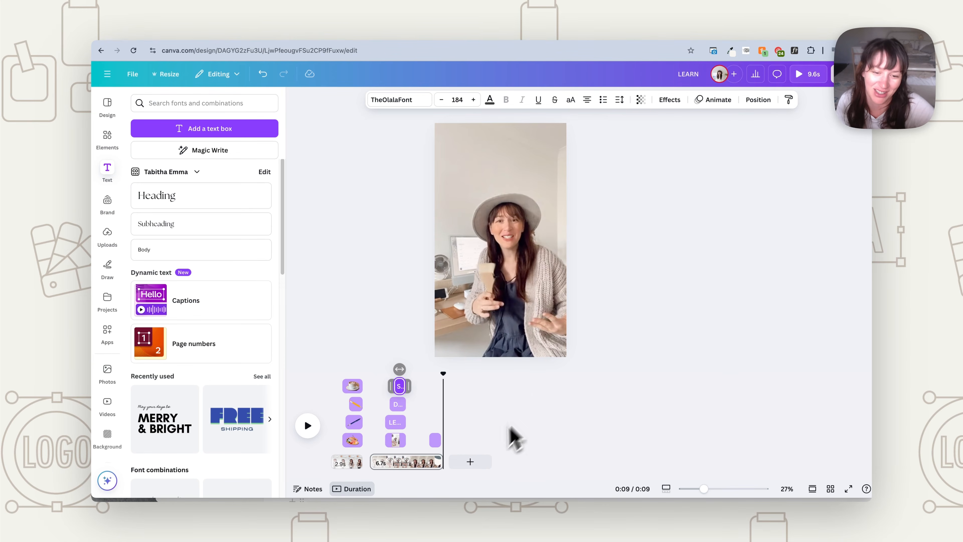
Add a third page with the uploaded 23.4-second video of the woman in a hat, enlarged to fill the page
left_click(470, 464)
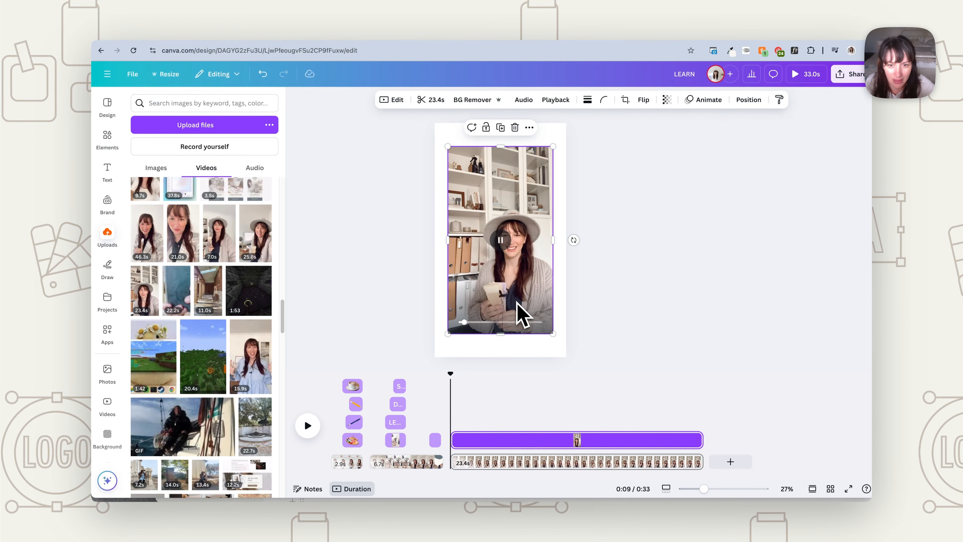
left_click_drag(533, 308, 520, 273)
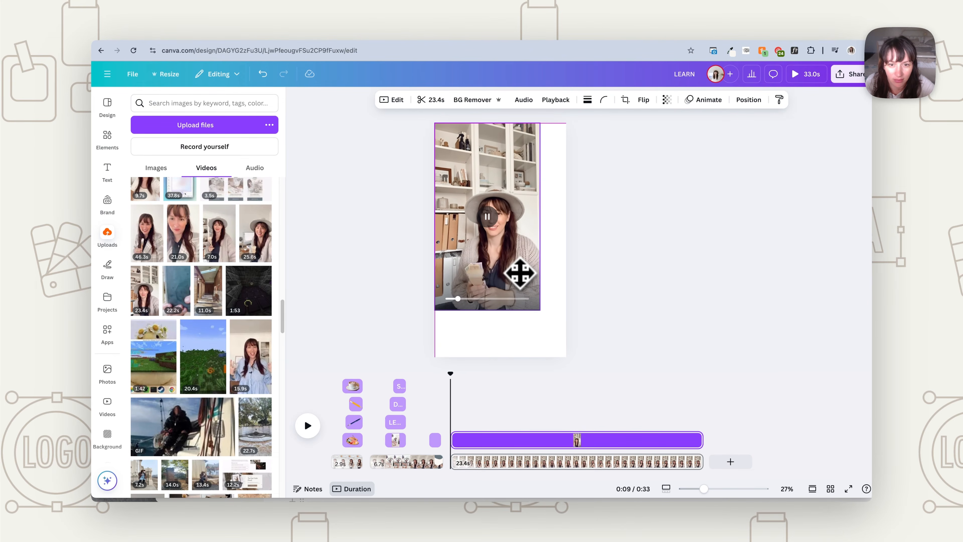
left_click_drag(541, 310, 567, 357)
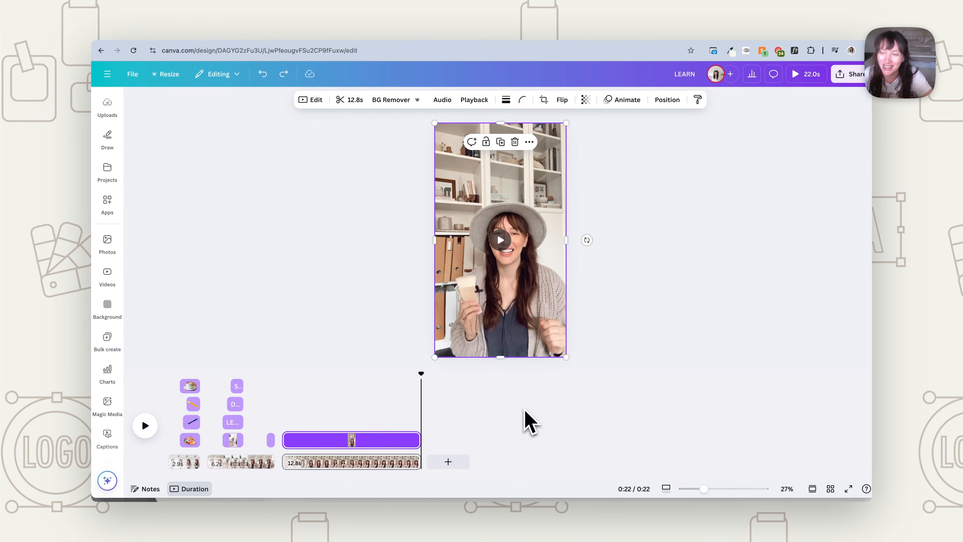
Generate captions for only the 23.4-second video on page 3, deselecting the 25.6-second video
left_click(365, 464)
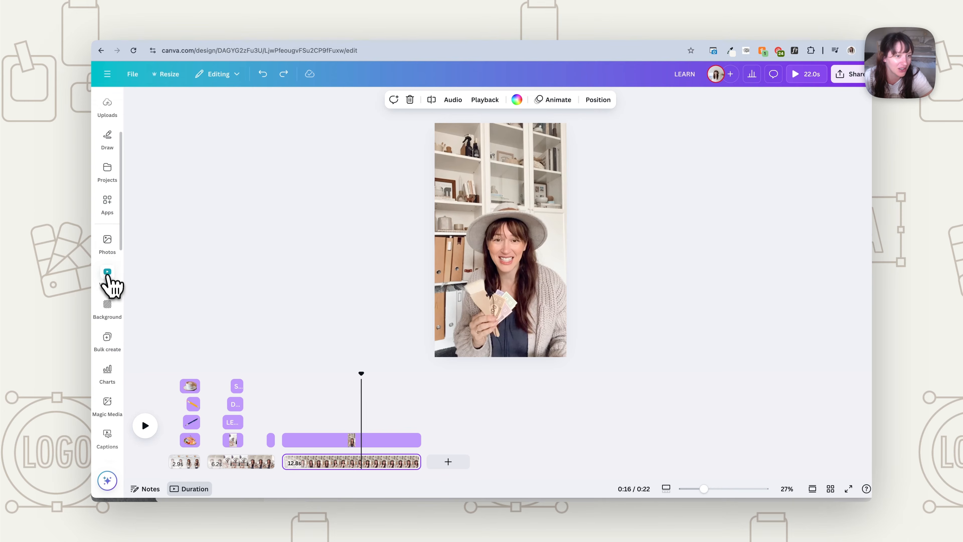
scroll(108, 222, "up", 4)
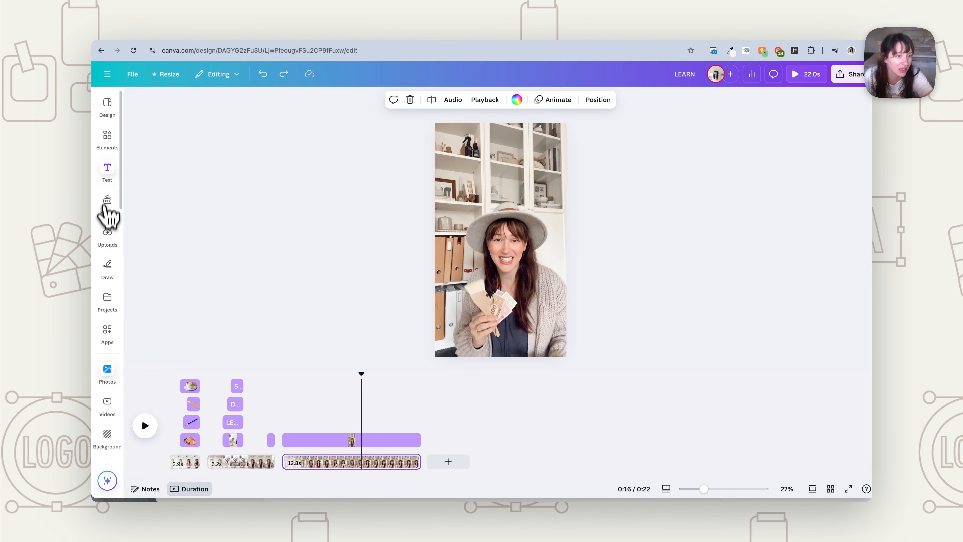
left_click(107, 184)
left_click(179, 302)
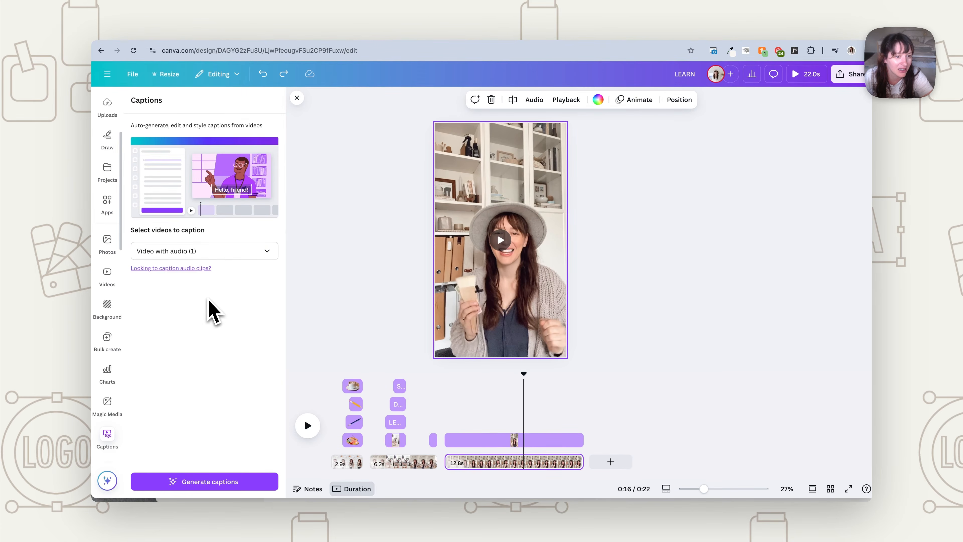
left_click(231, 254)
scroll(239, 353, "down", 2)
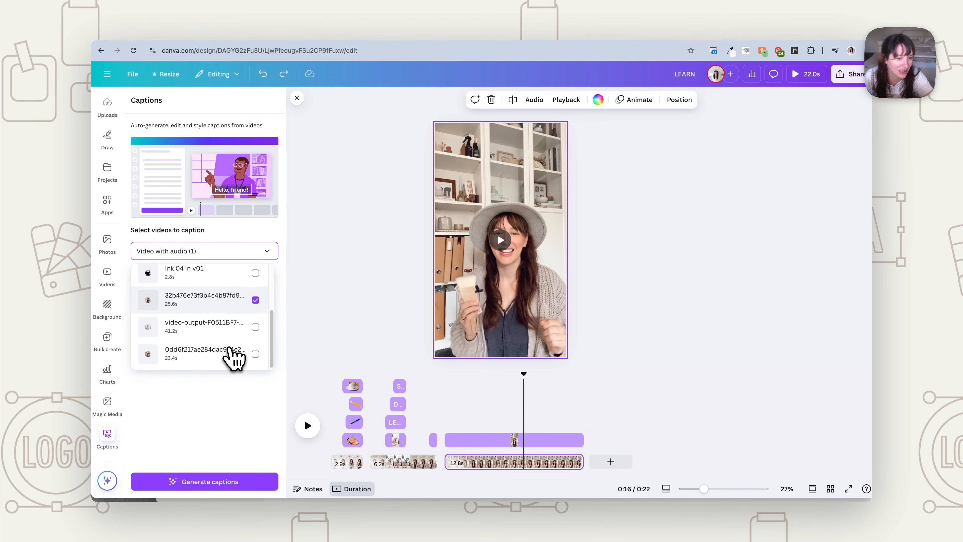
left_click(254, 299)
left_click(255, 352)
left_click(218, 480)
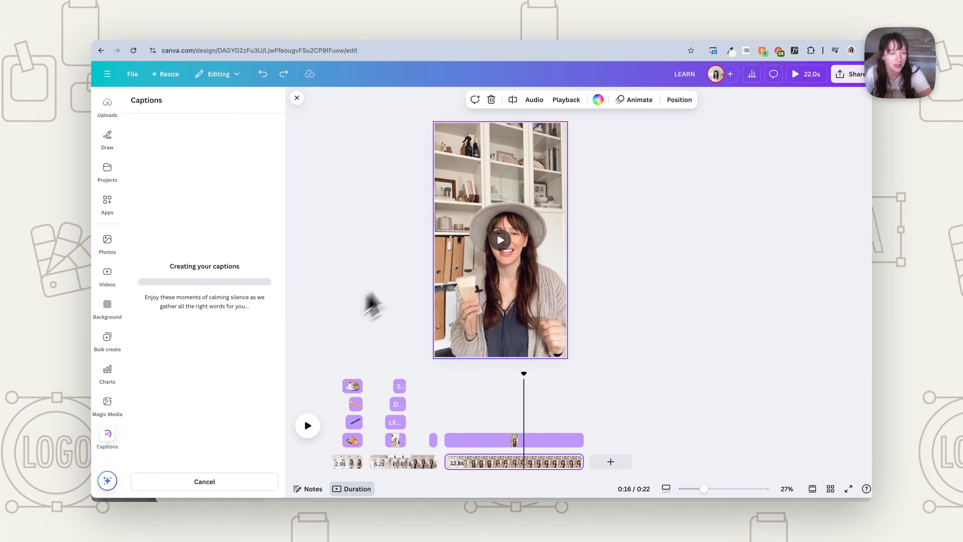
Set the page 3 captions' background effect to a spread of 100 and an off-white brand colour
mouse_move(507, 308)
left_mouse_down()
mouse_move(516, 319)
mouse_move(512, 258)
mouse_move(507, 304)
left_mouse_up()
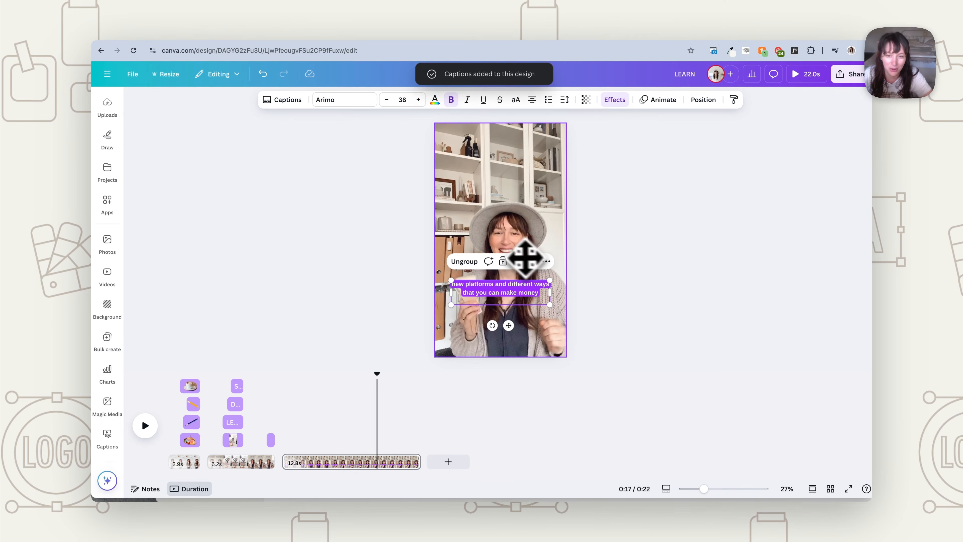
left_click(615, 99)
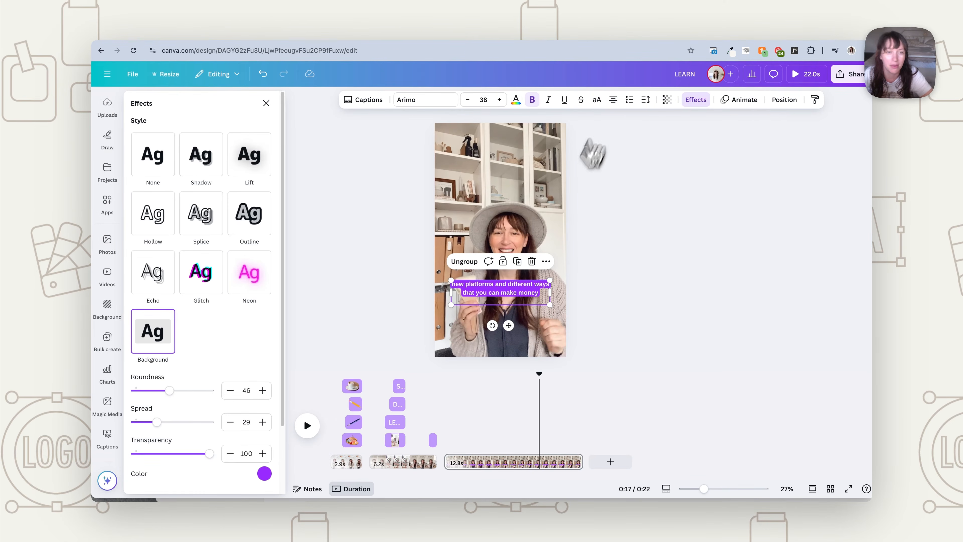
left_click_drag(182, 422, 227, 418)
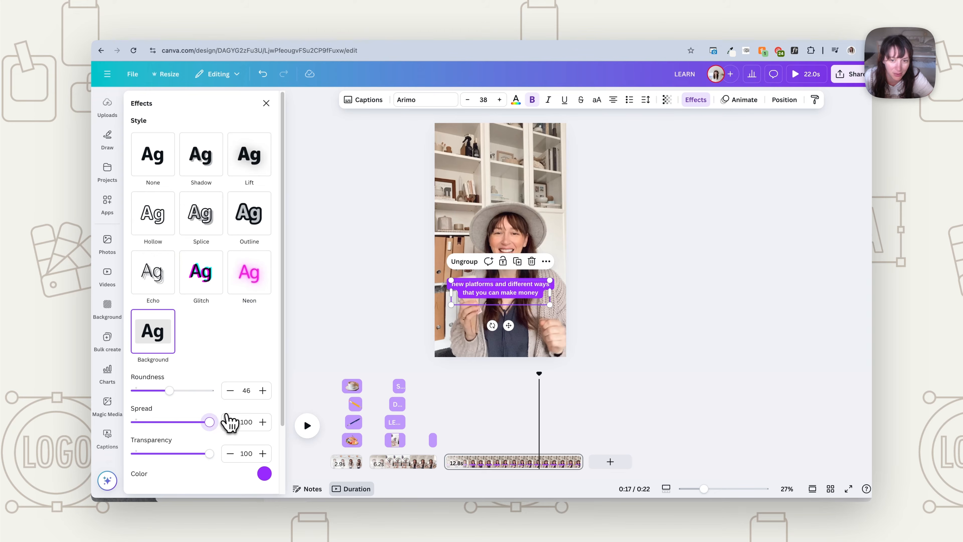
left_click(264, 474)
left_click(162, 442)
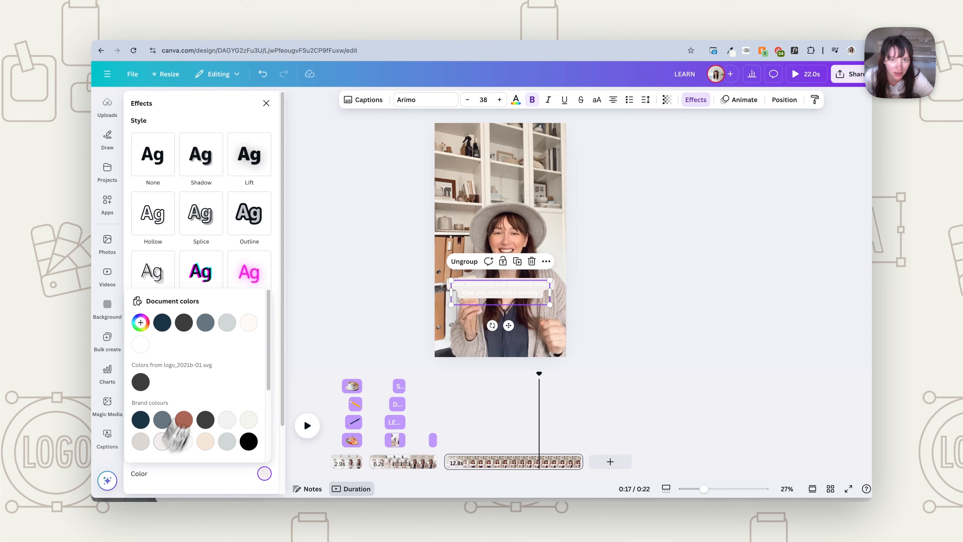
Give the page 3 caption text the blue-grey brand colour and the StrandliebeBold font
left_click(515, 100)
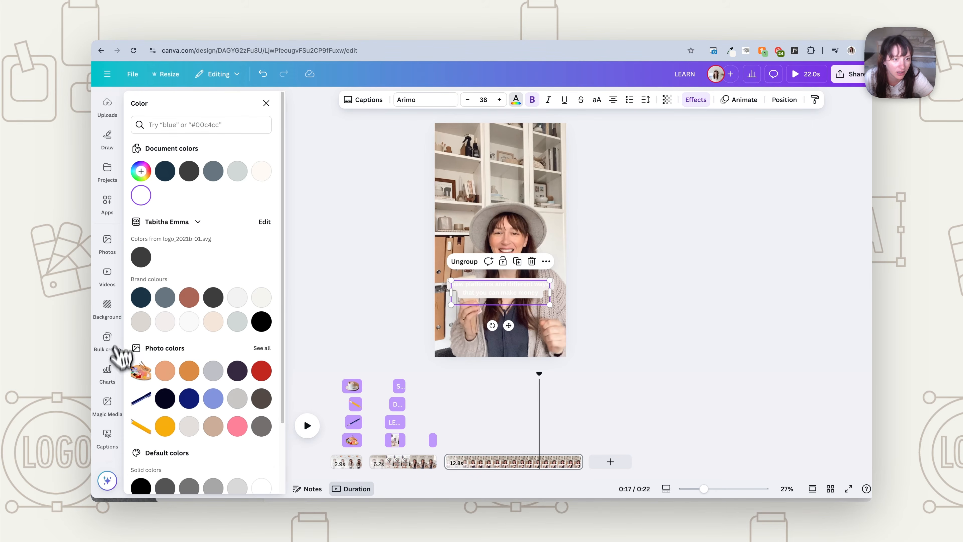
left_click(161, 300)
left_click(429, 100)
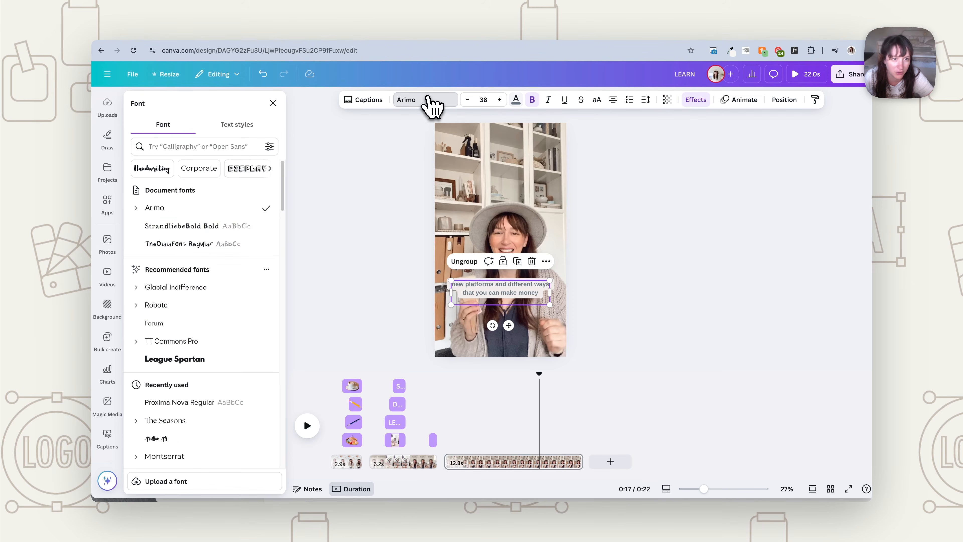
left_click(182, 227)
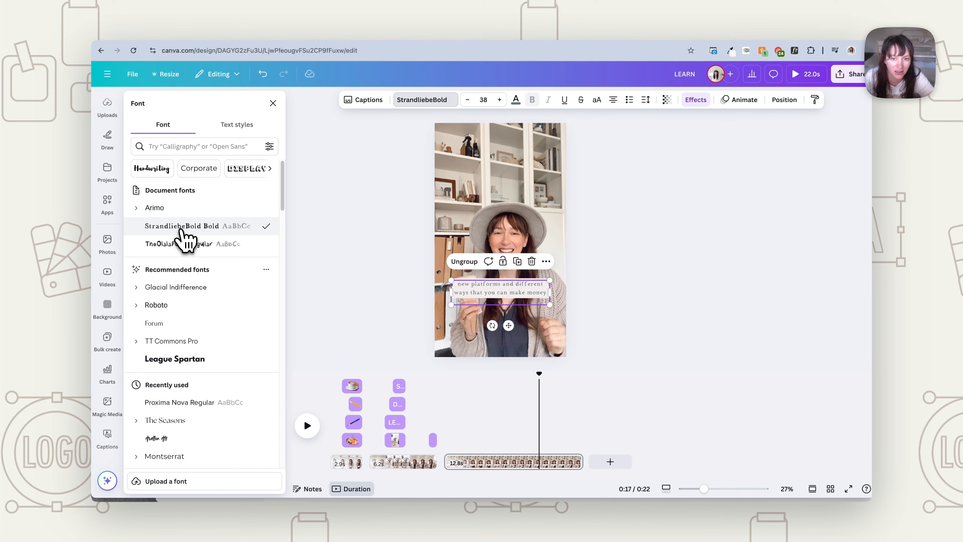
Increase the page 3 captions' font size to 58
left_click(515, 99)
left_click(500, 99)
left_click(500, 99)
left_click(500, 99)
left_click(500, 99)
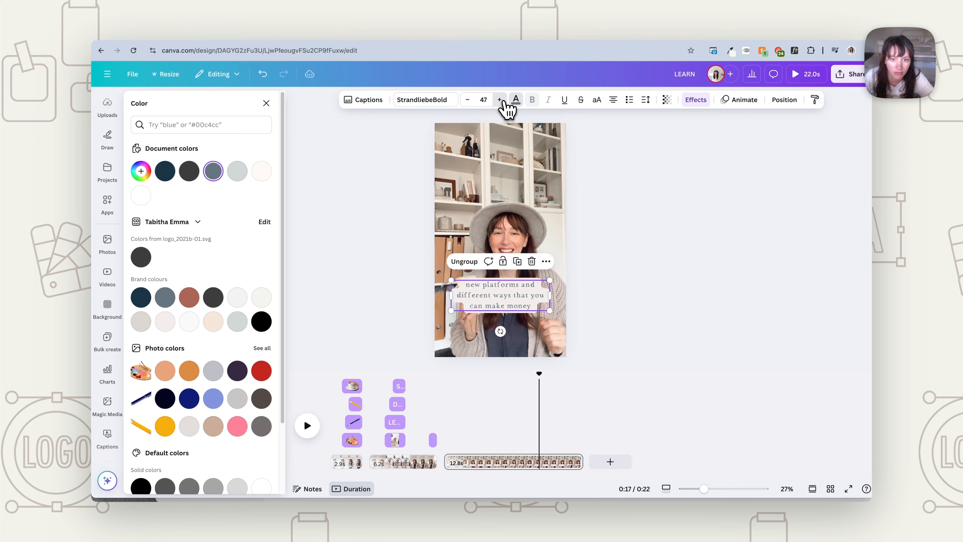
left_click(500, 99)
left_click(500, 100)
left_click(501, 100)
left_click(501, 100)
left_click(501, 100)
left_click(501, 100)
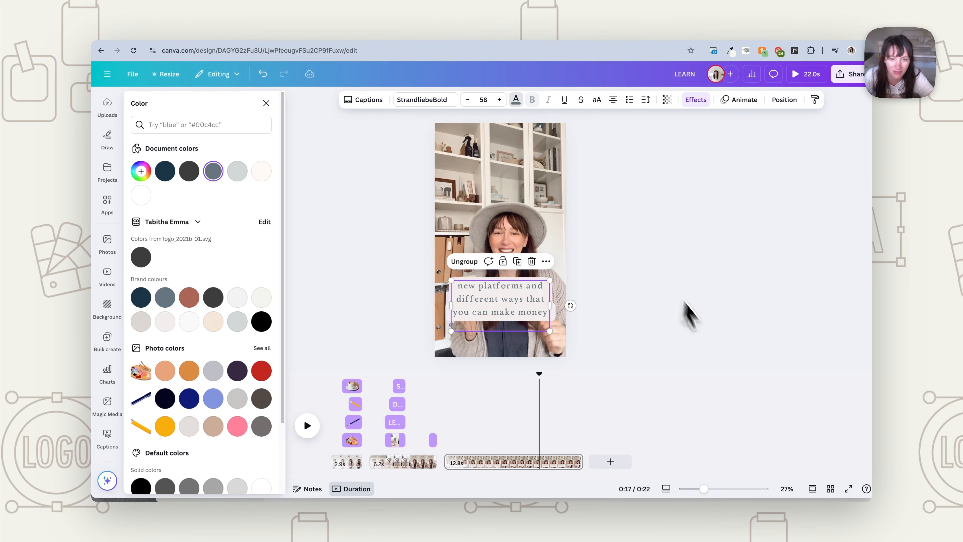
Move the page 3 captions up so they sit above the woman's hat
left_click(687, 311)
left_click_drag(500, 321, 500, 197)
left_click(625, 347)
Play the start of page 3 and edit its first caption to "then come and join me for the Creativity That Pays"
left_click_drag(376, 370, 281, 383)
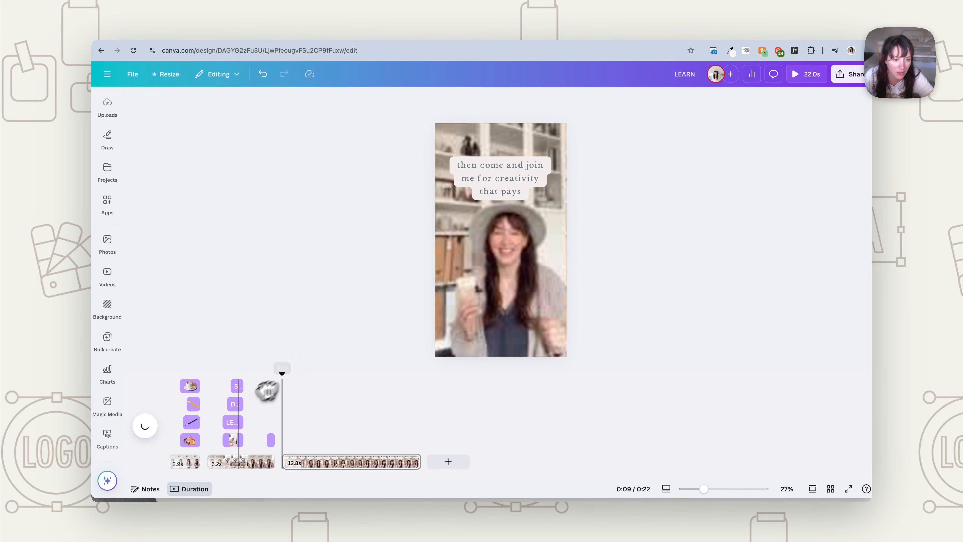
left_click(146, 429)
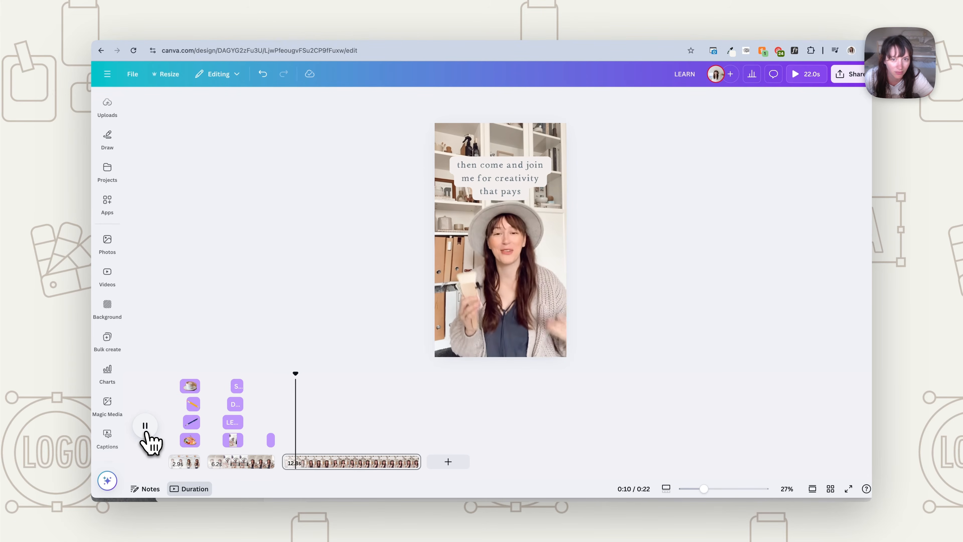
left_click(147, 430)
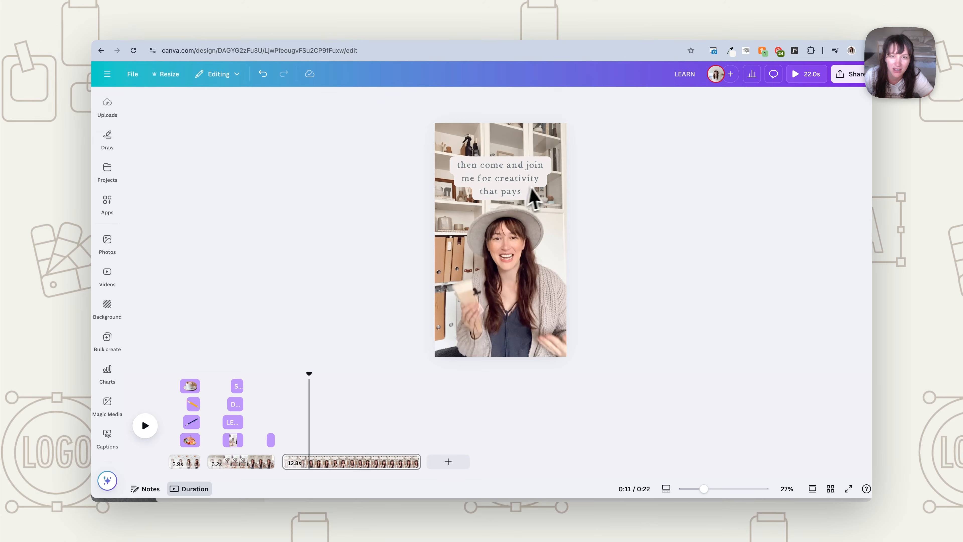
left_click(529, 189)
left_click(283, 100)
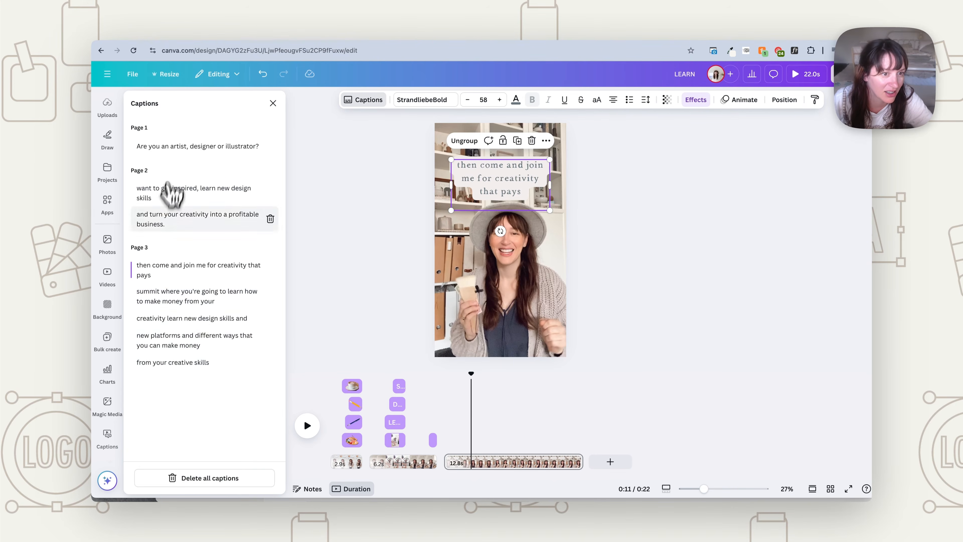
left_click(219, 266)
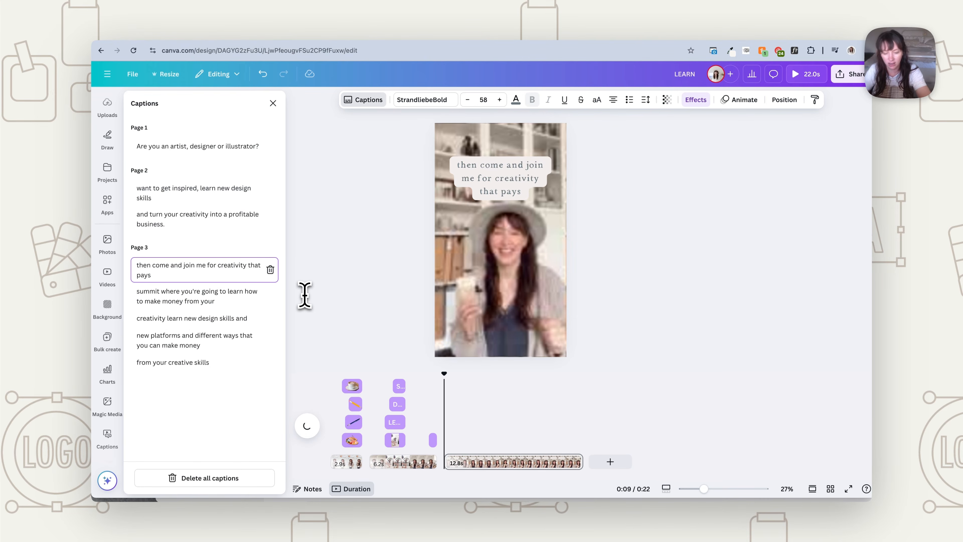
type("the C")
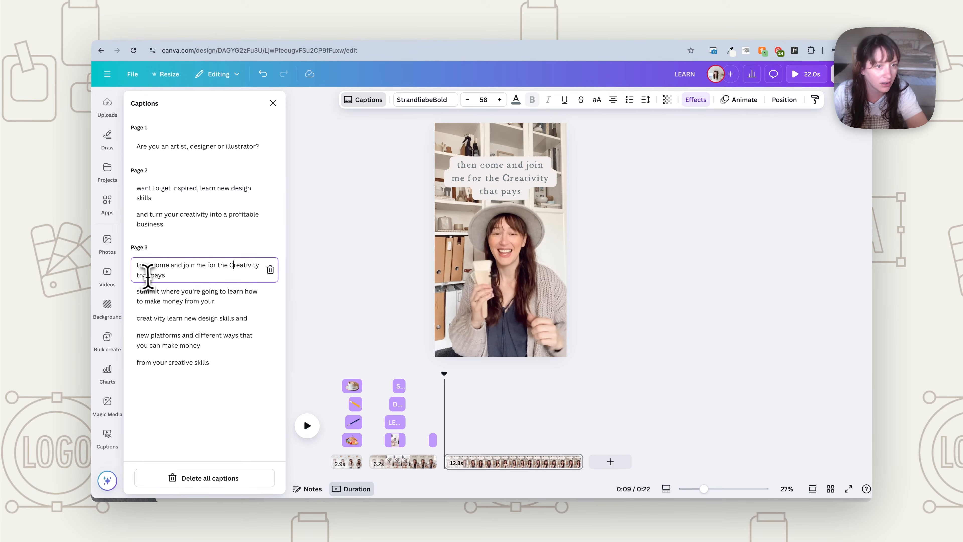
left_click_drag(148, 275, 138, 279)
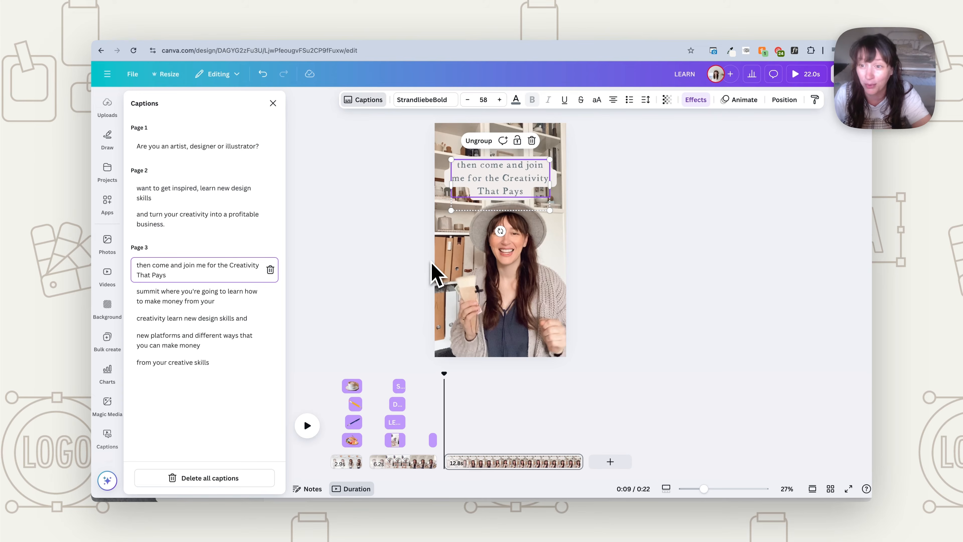
left_click(407, 293)
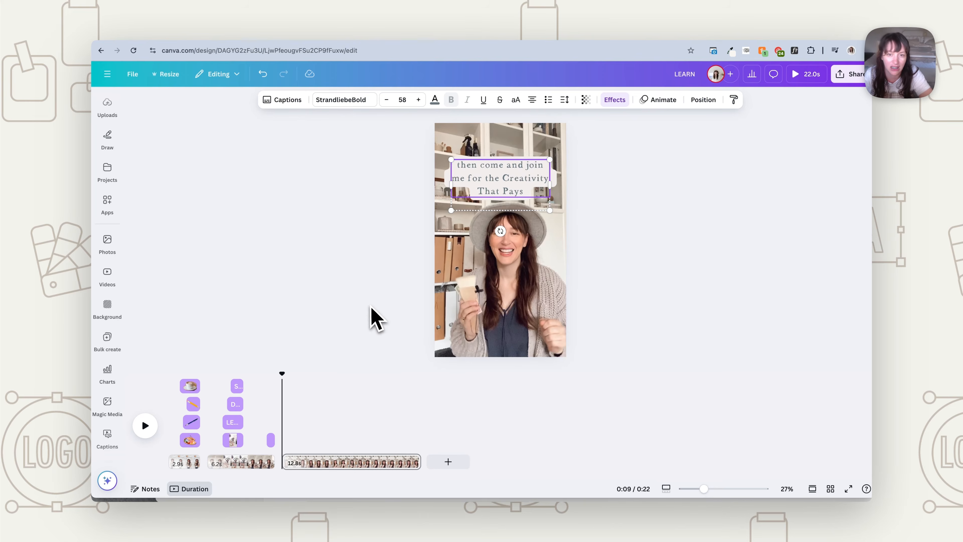
Add the "Creativity That Pays" graphic over the woman's chest on page 3 and give it an on-enter Ink animation in Bloom style
left_click(306, 380)
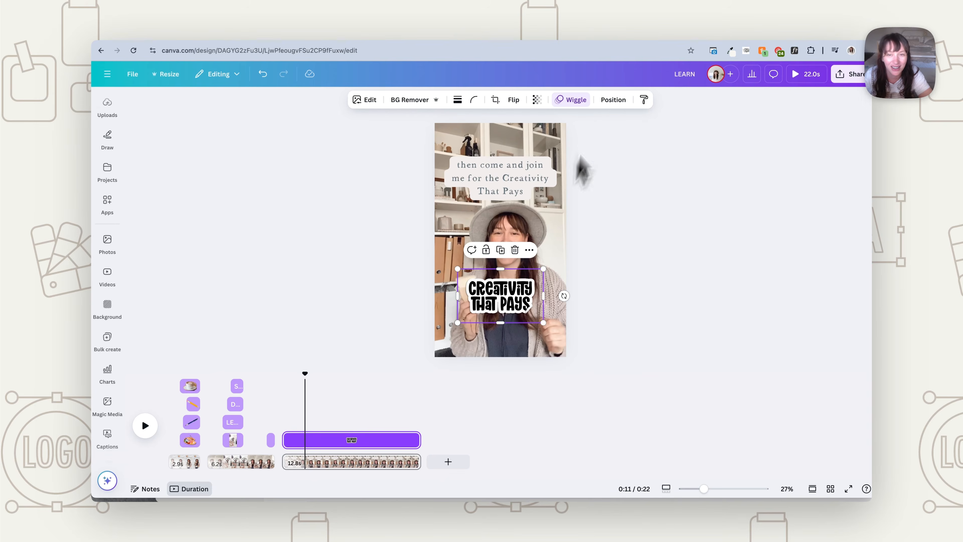
left_click(575, 101)
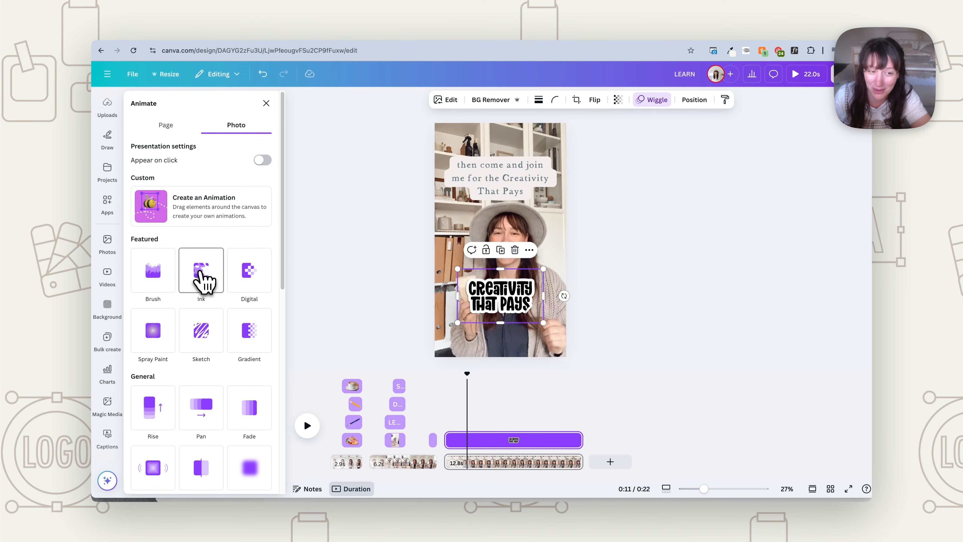
left_click(201, 277)
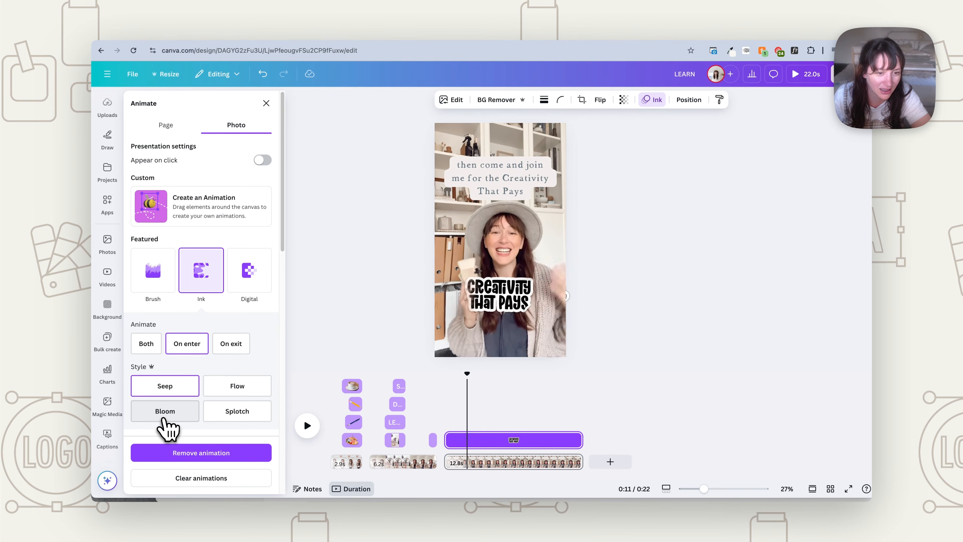
left_click(165, 421)
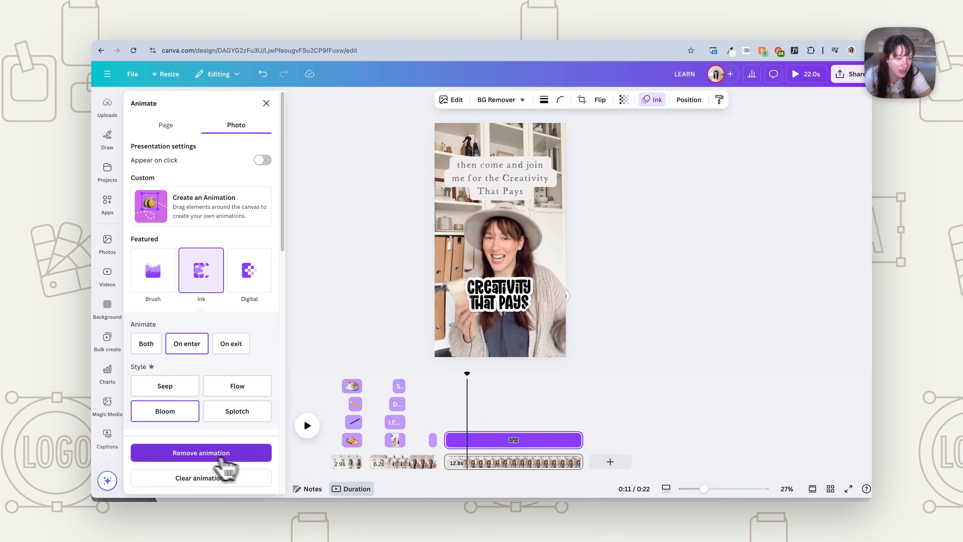
key("Escape")
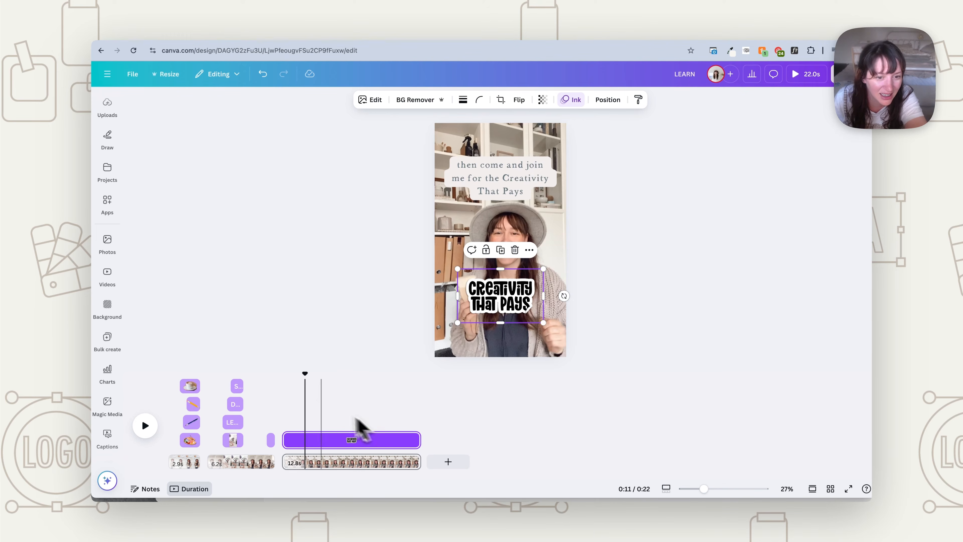
Play page 3 from its start and trim the beginning of the "Creativity That Pays" graphic so it appears shortly after the page begins
left_click_drag(301, 379, 281, 377)
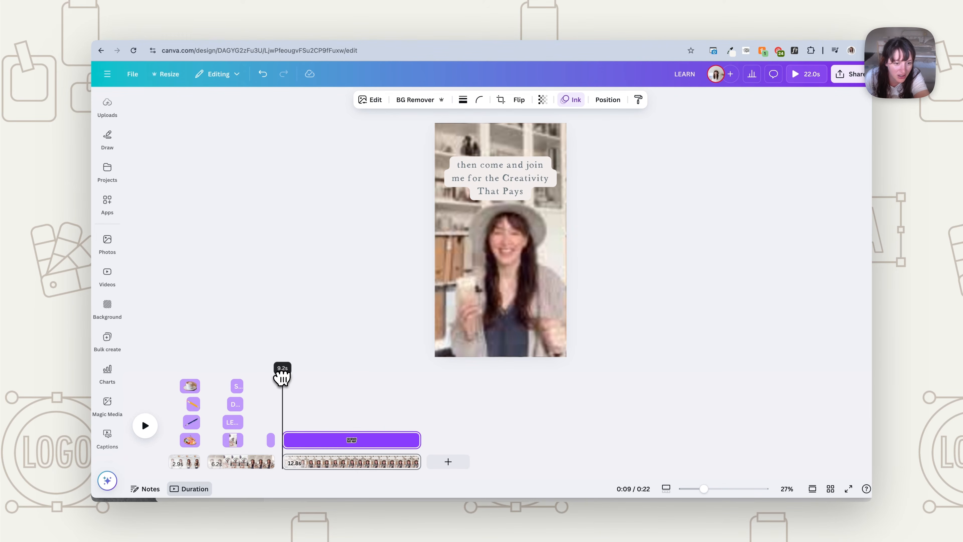
left_click(151, 433)
left_click_drag(288, 439, 300, 441)
left_click(148, 430)
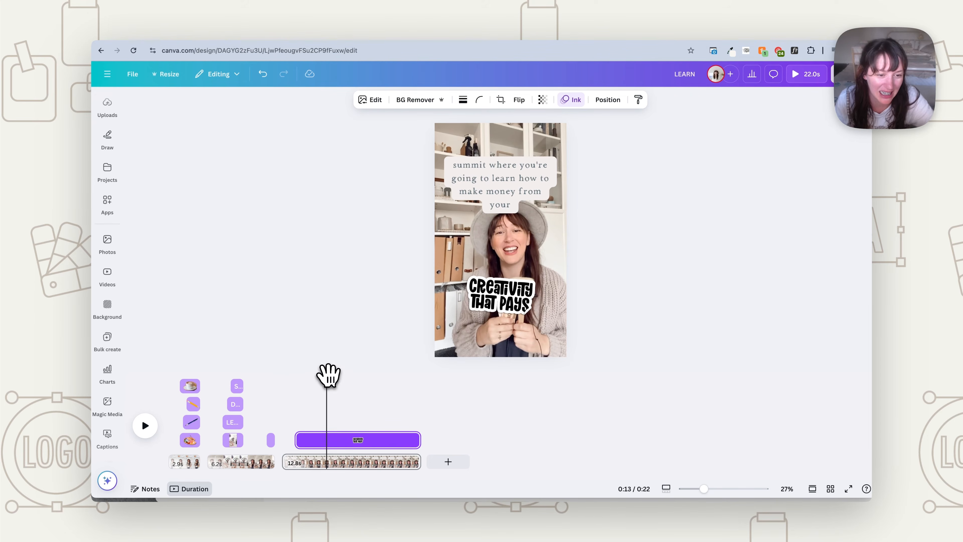
Examine the available page transitions without applying one
left_click_drag(325, 372, 276, 395)
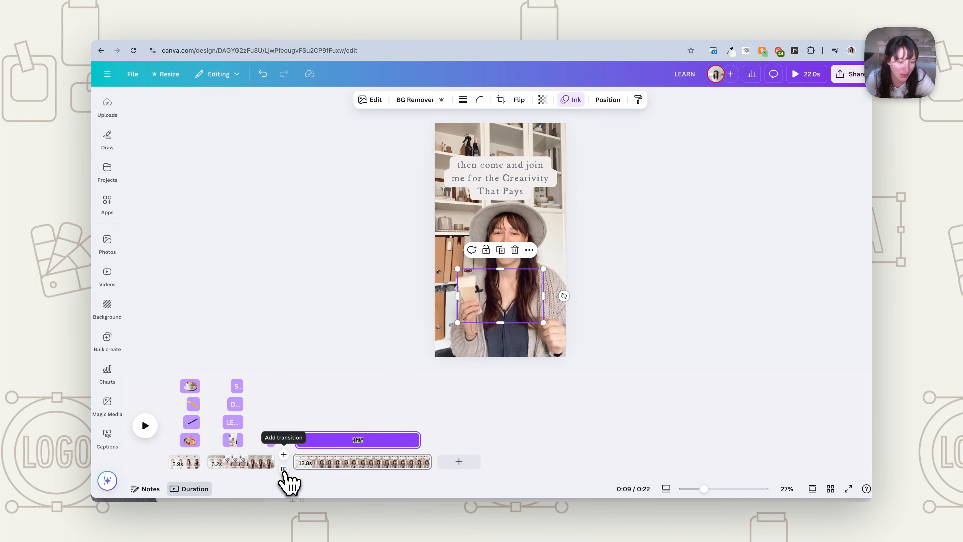
left_click(284, 470)
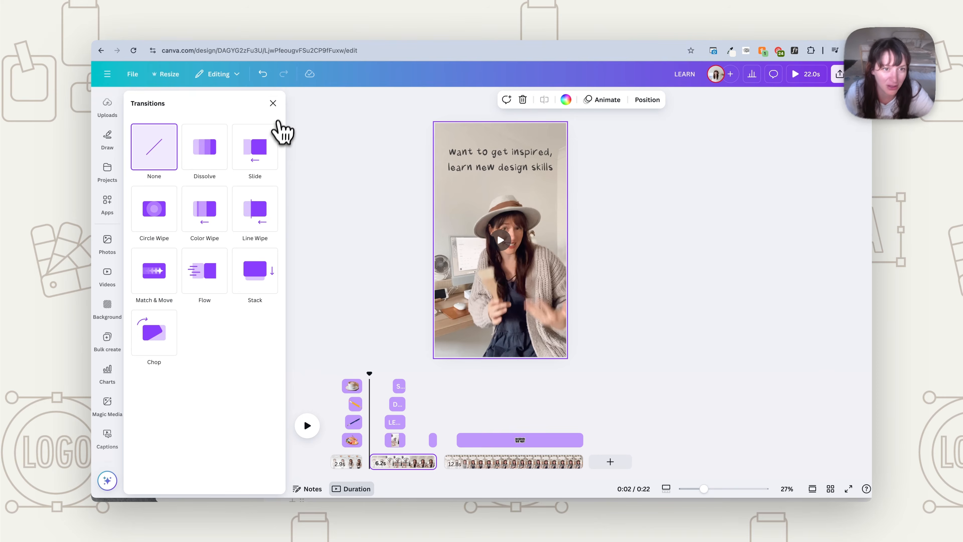
left_click(273, 103)
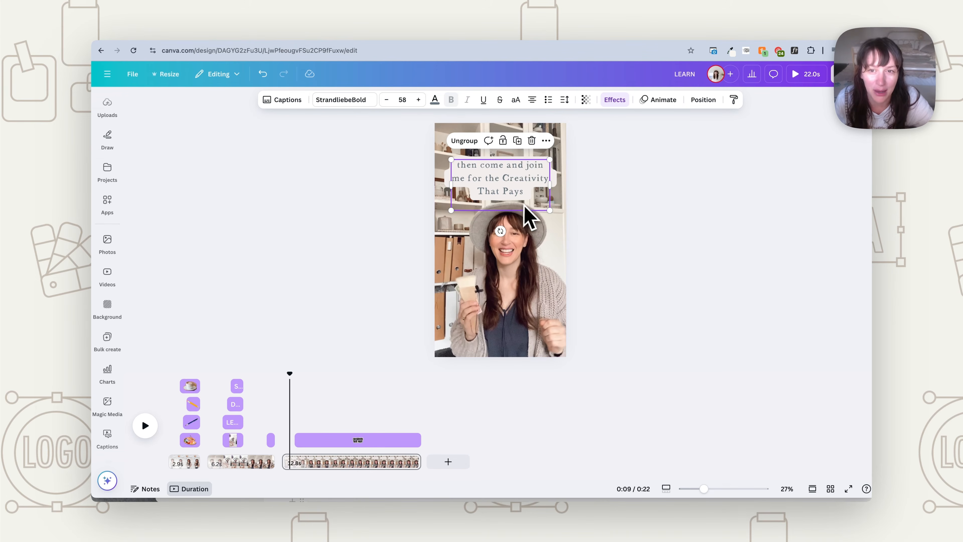
Recolour the page 3 caption text white and change its font to TheOlalaFont Regular
left_click(435, 99)
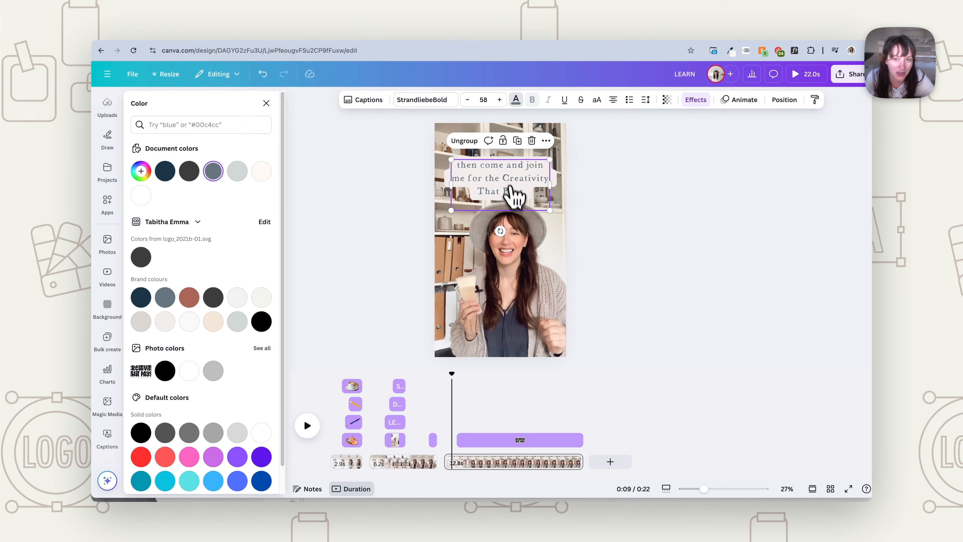
left_click(142, 195)
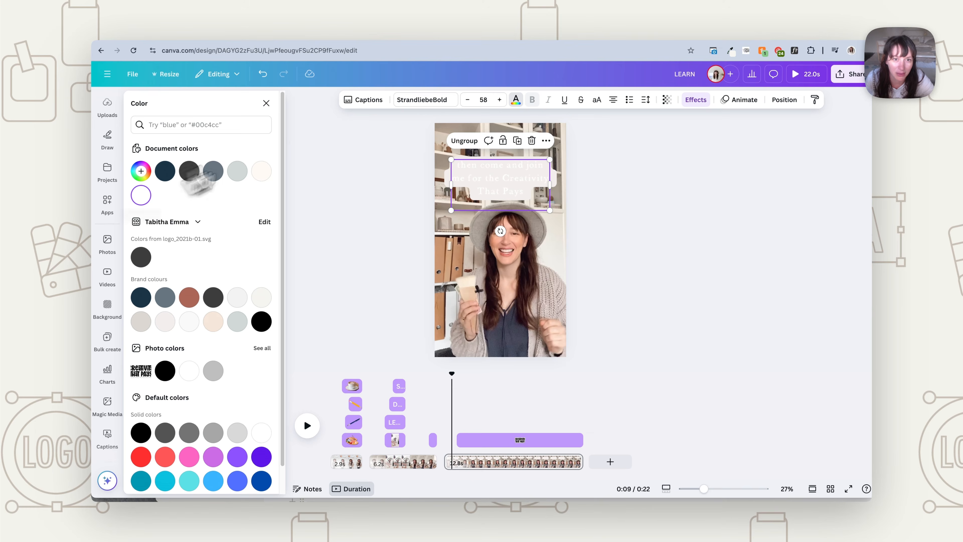
left_click(437, 99)
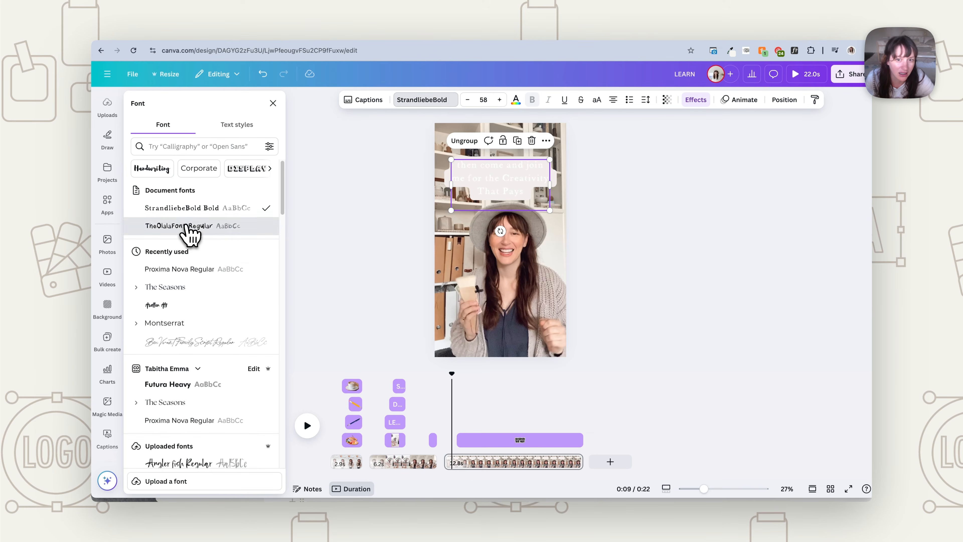
left_click(187, 226)
Enlarge the page 3 caption text to size 70 and move it up above the woman's hat
left_click(499, 100)
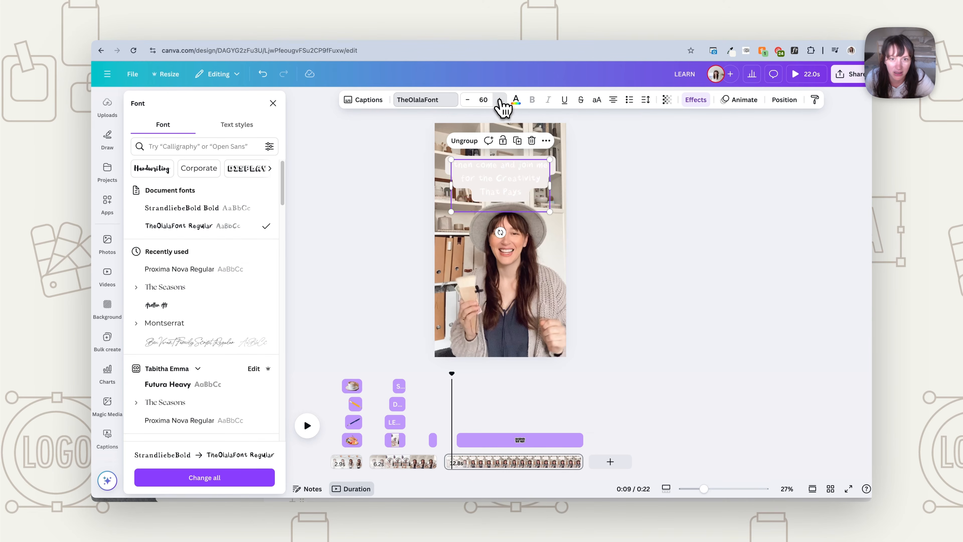
left_click(500, 100)
left_click(499, 100)
left_click(499, 100)
left_click(500, 100)
left_click(499, 100)
left_click(499, 100)
left_click(499, 100)
left_click_drag(509, 160, 514, 192)
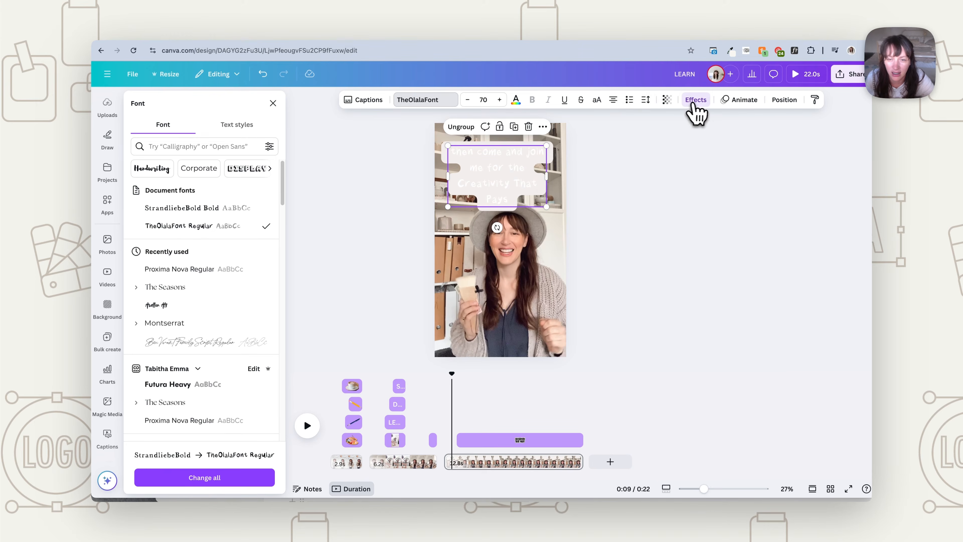
Remove the background effect from the page 3 captions
left_click(694, 100)
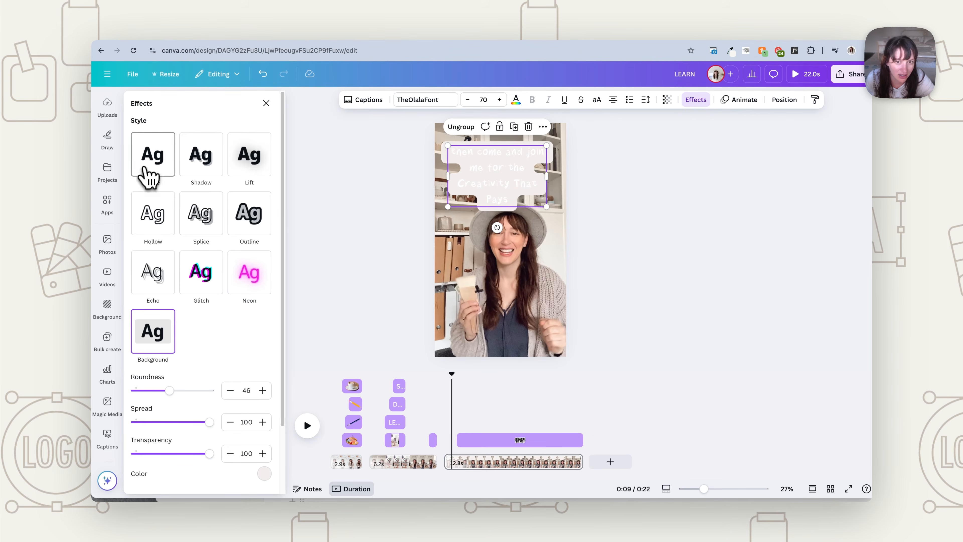
left_click(149, 174)
key("Escape")
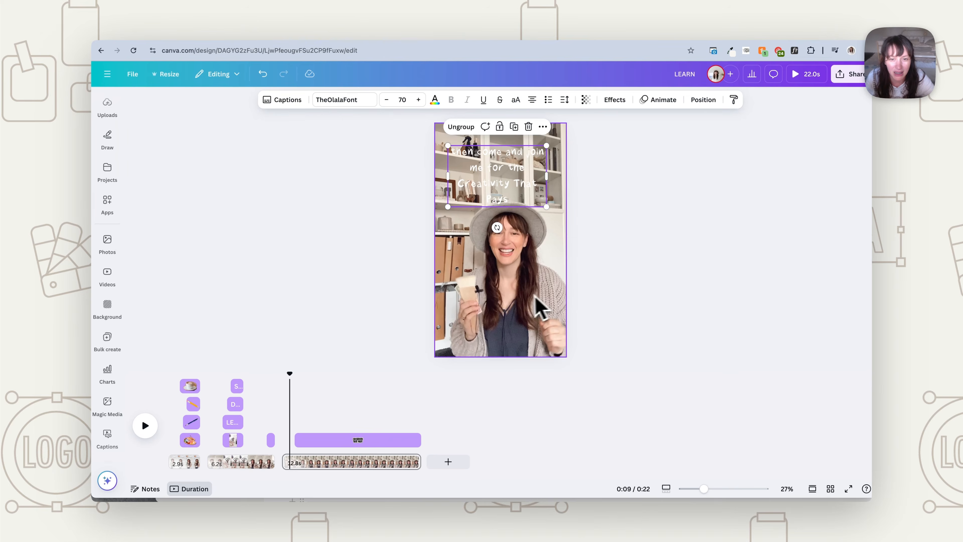
Shift the page 3 video aside, set the page background to black, and move the video back to fill the page
left_click_drag(485, 316, 514, 318)
left_click(441, 290)
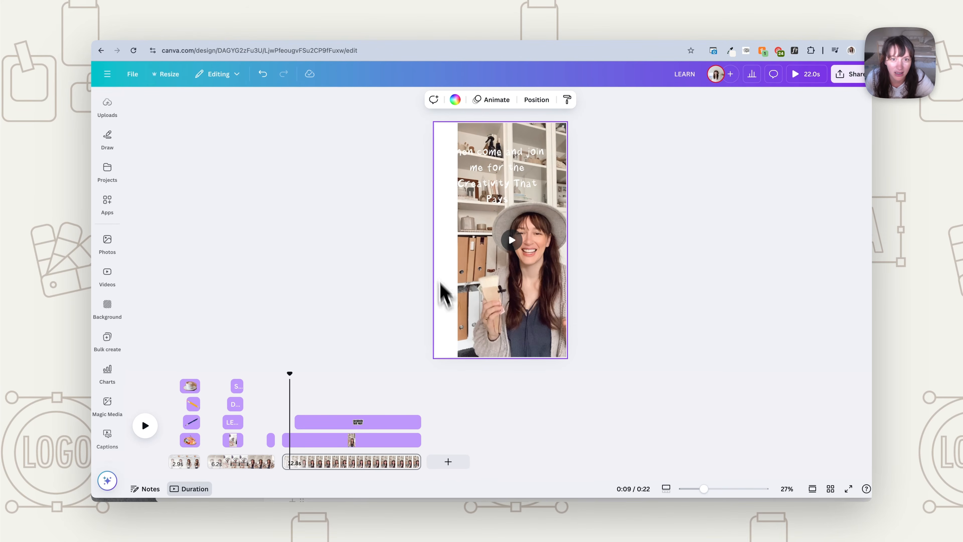
left_click(454, 100)
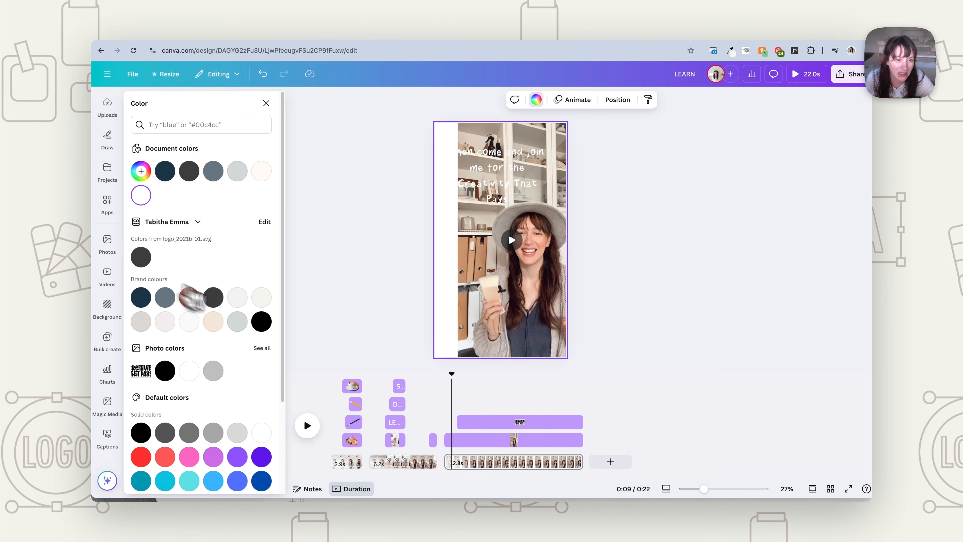
left_click(262, 323)
left_click_drag(506, 328, 484, 329)
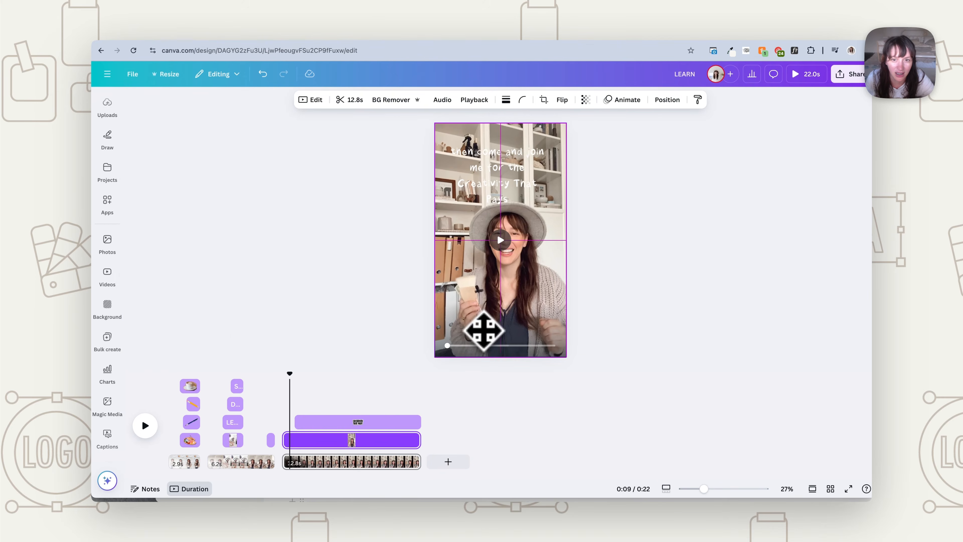
Set the page 3 video's transparency to 63 so the black background darkens it behind the white captions
left_click(586, 100)
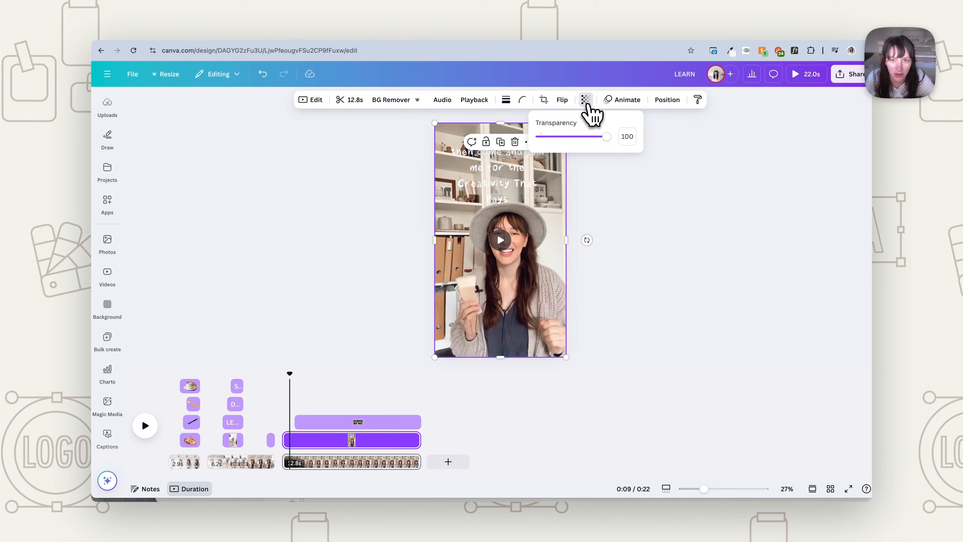
left_click(590, 137)
left_click_drag(590, 136, 582, 136)
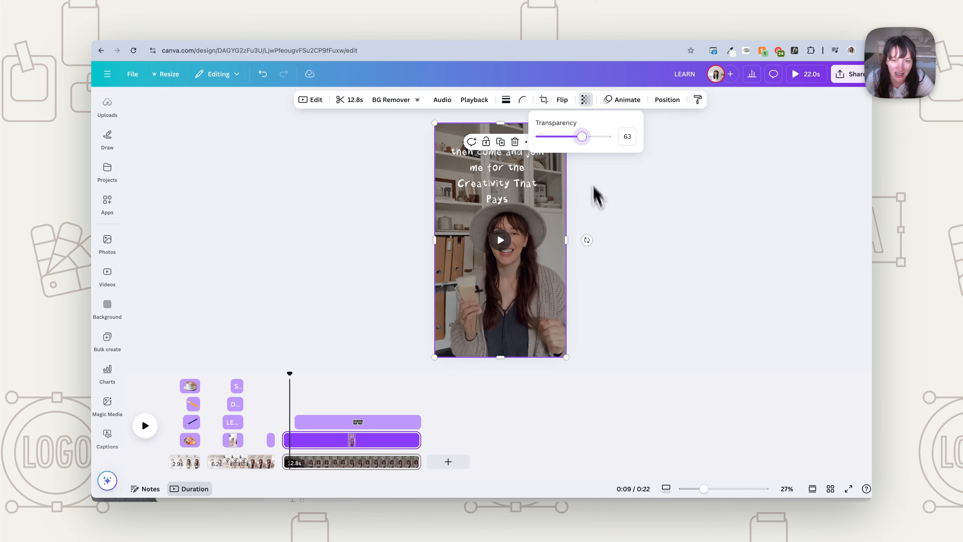
left_click(597, 196)
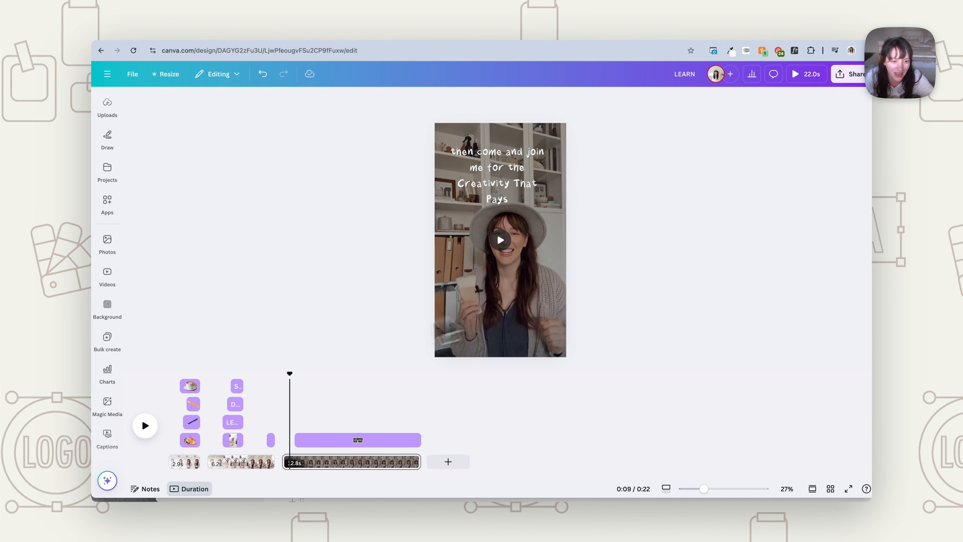
Return the playhead to the start of page 3 and fine-tune the video's transparency while keeping it filling the page
left_click_drag(290, 374, 281, 376)
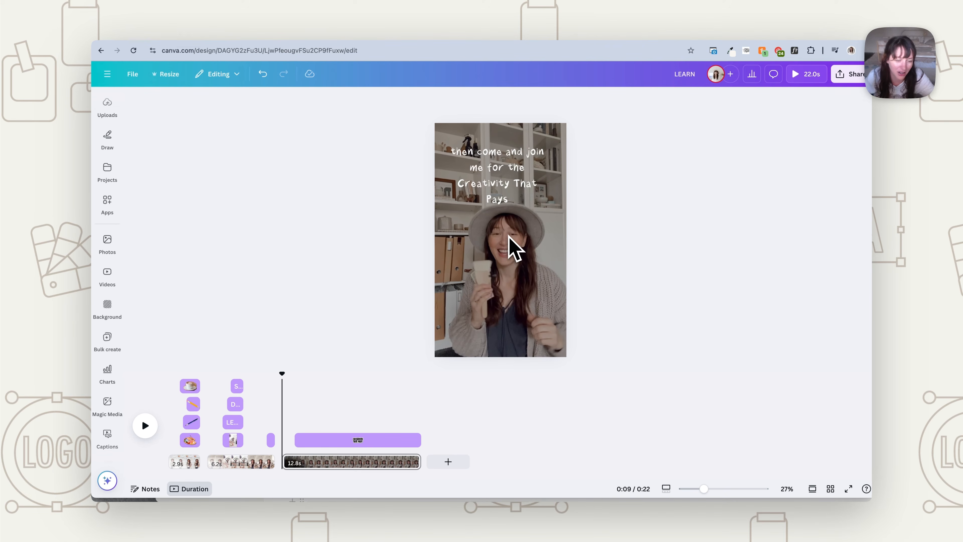
left_click(491, 330)
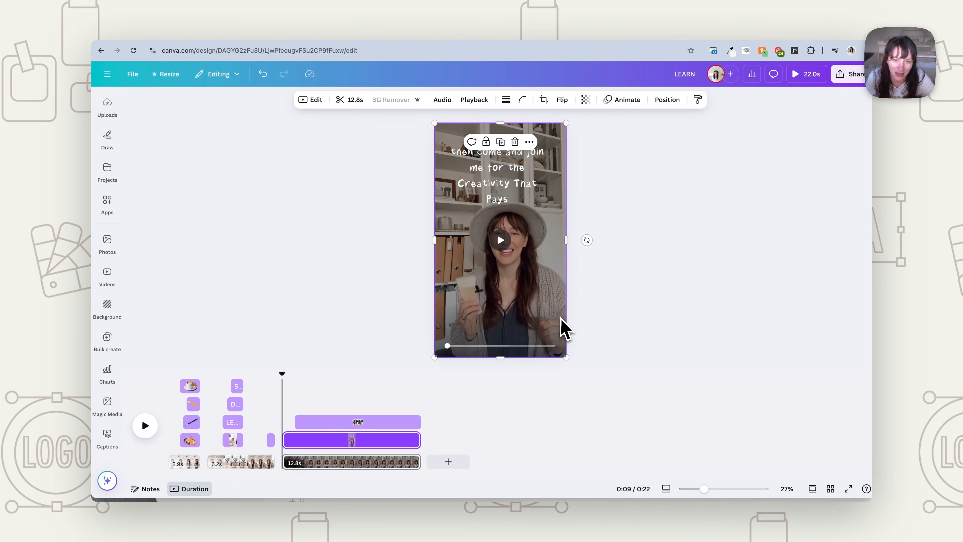
left_click_drag(533, 327, 506, 311)
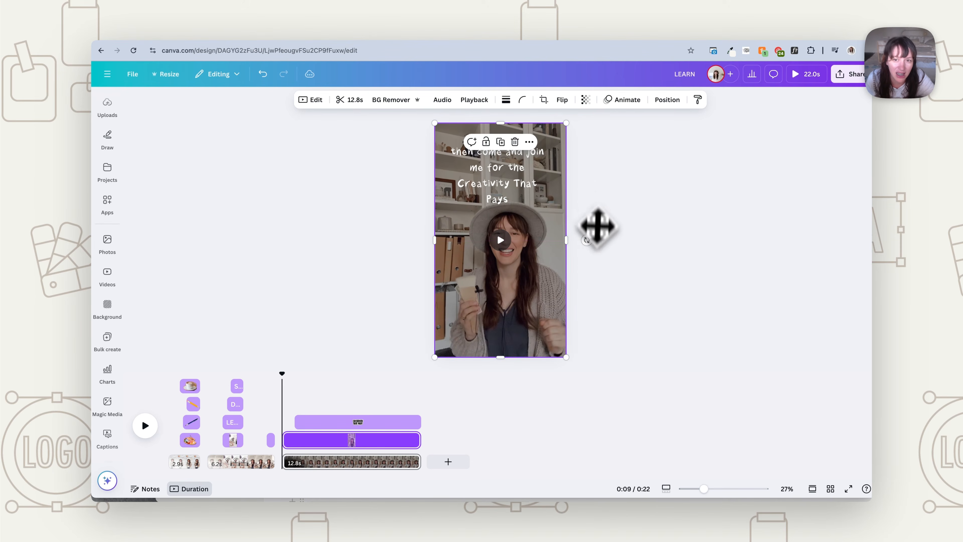
left_click(586, 100)
mouse_move(582, 136)
left_mouse_down()
mouse_move(595, 137)
mouse_move(583, 137)
left_mouse_up()
left_click(641, 284)
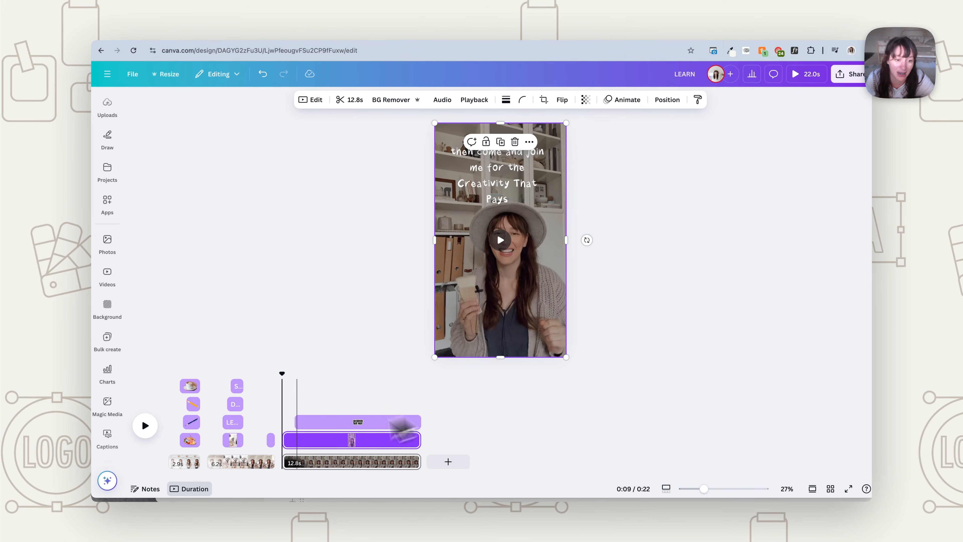
Play page 3 with the restyled captions and return the playhead to where the page begins
left_click(149, 428)
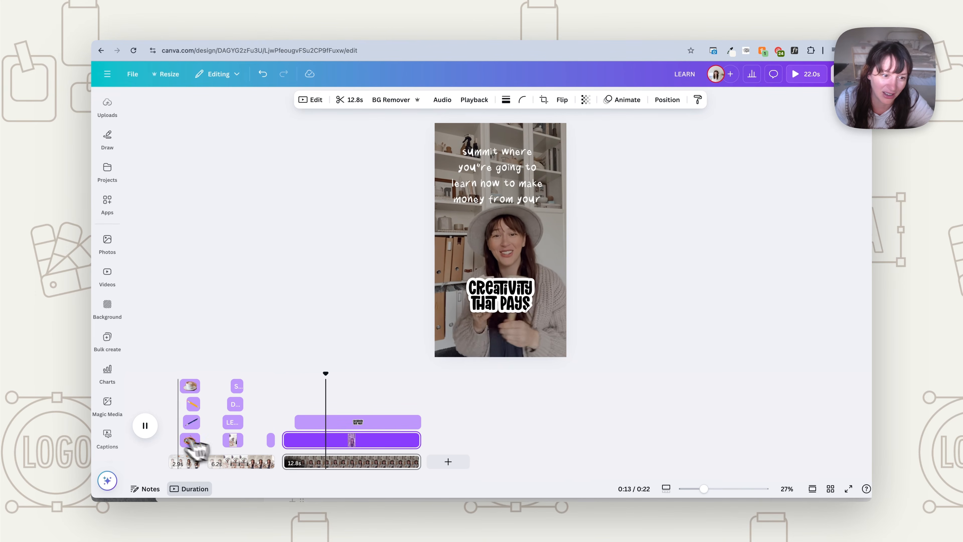
left_click(148, 429)
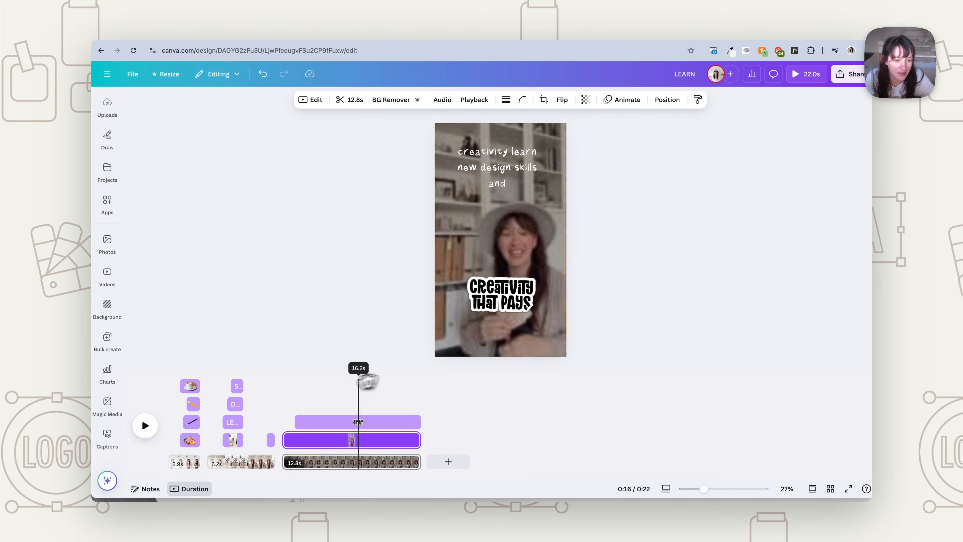
left_click_drag(359, 380, 281, 391)
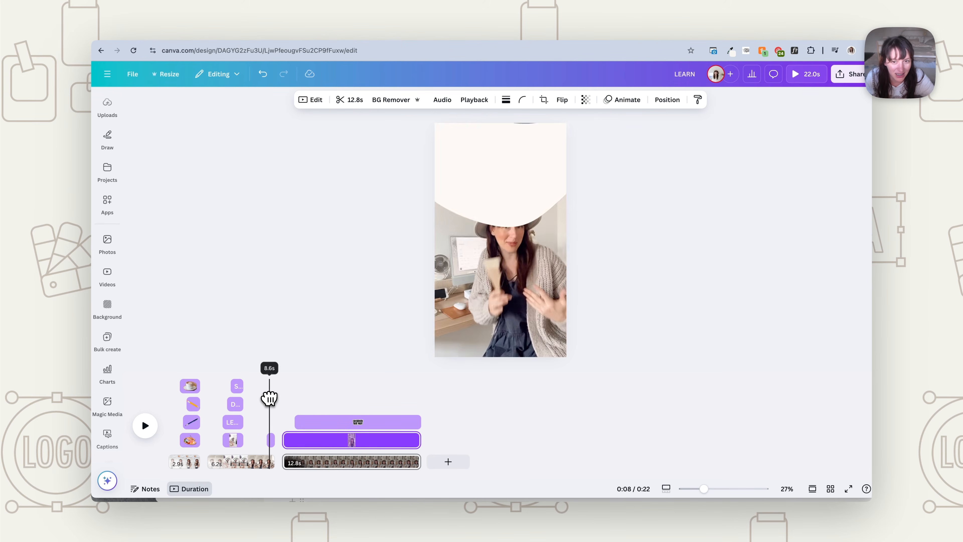
Play the change from page 2 to page 3 and delete the animated wave transition at the end of page 2
left_click_drag(277, 397, 267, 397)
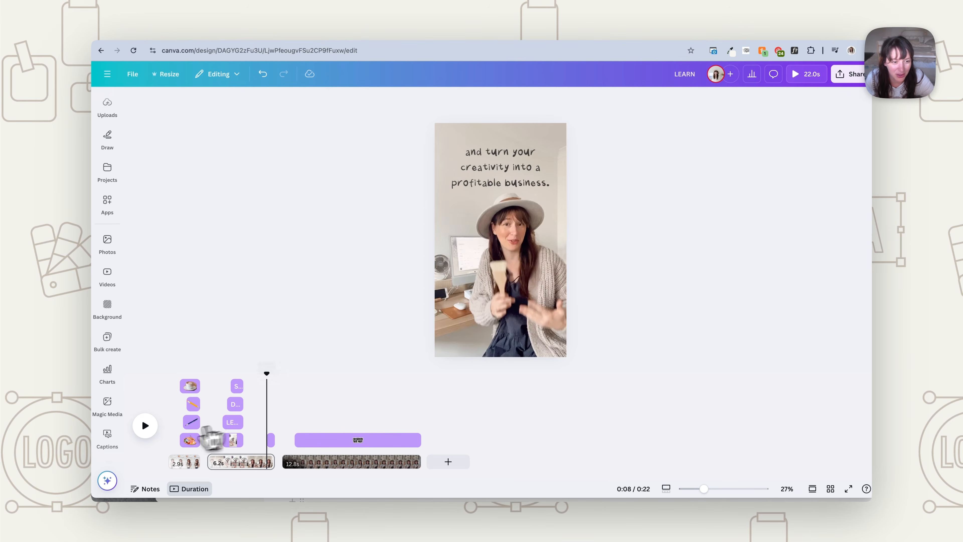
left_click(145, 426)
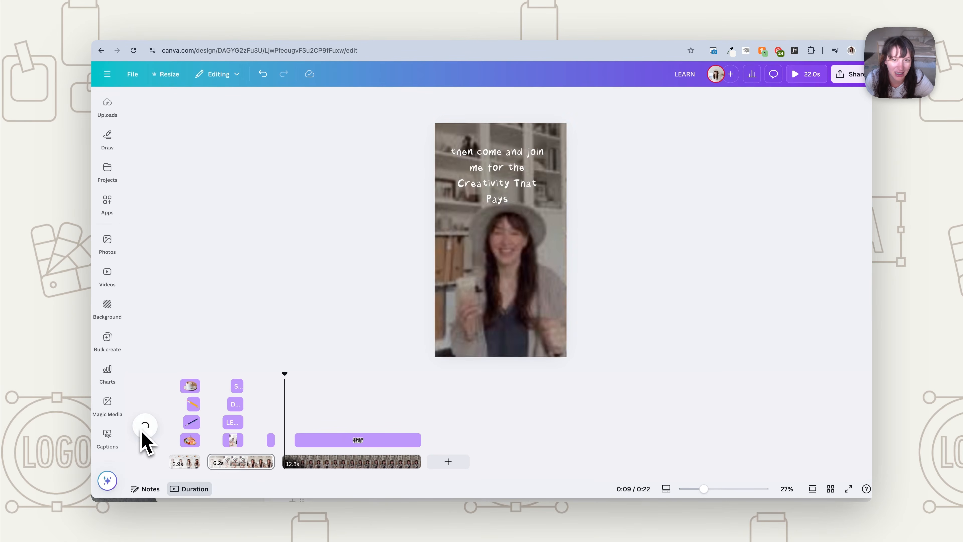
left_click(148, 428)
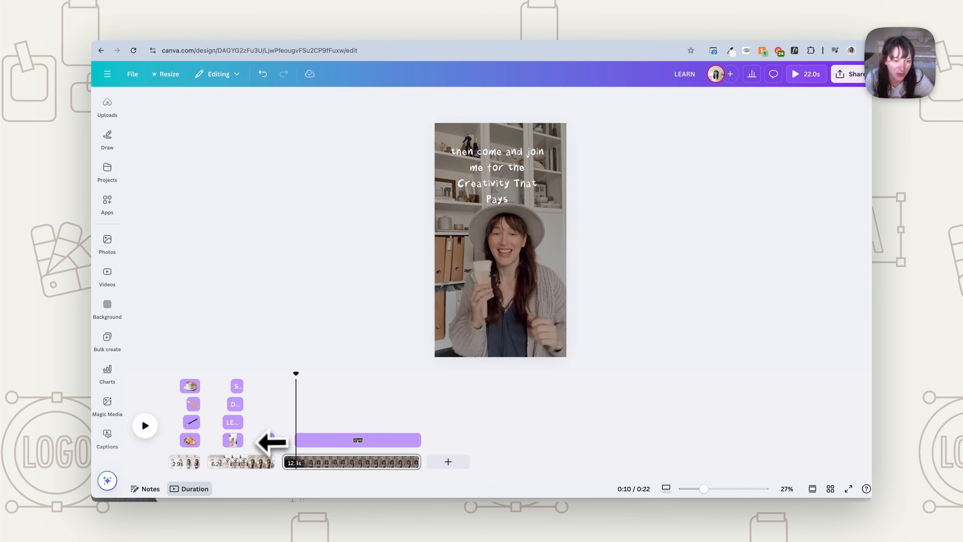
left_click(262, 440)
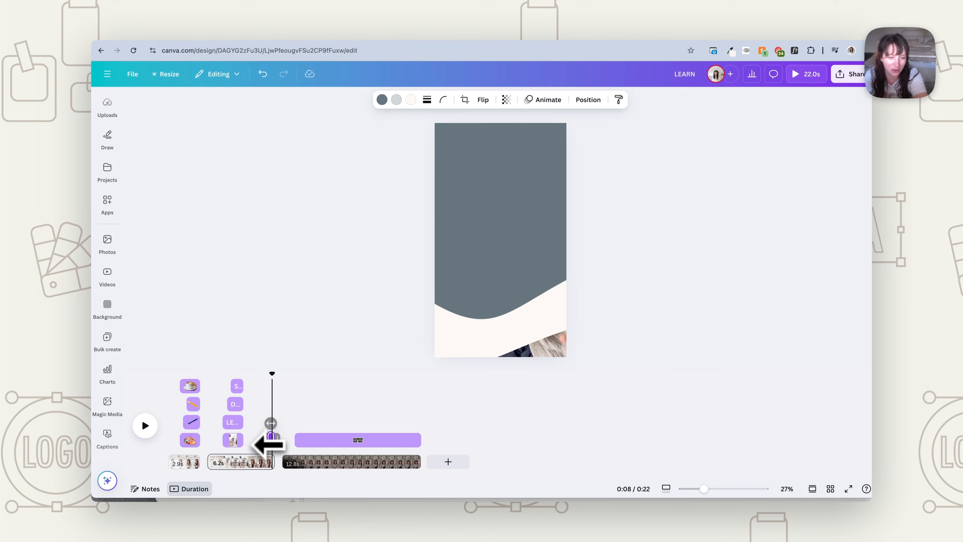
key("Delete")
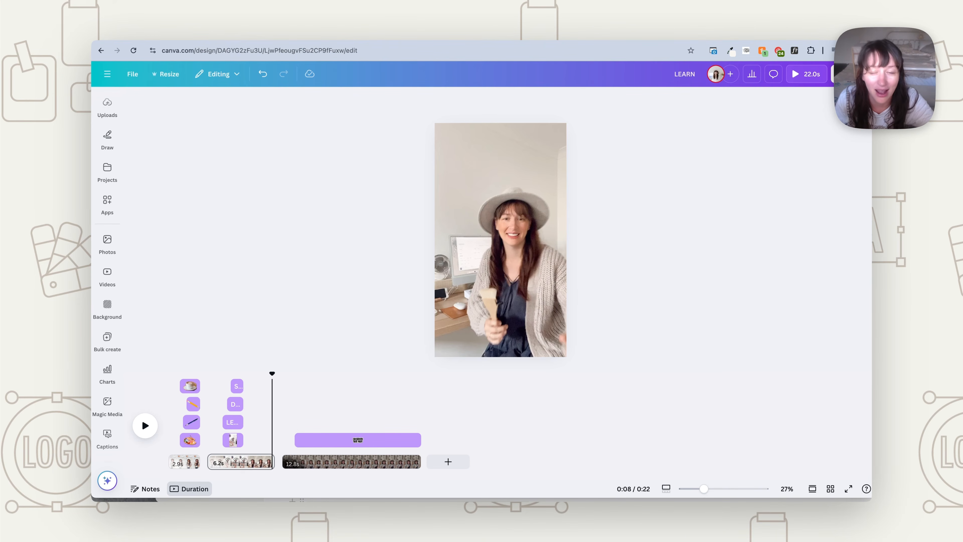
Download all three pages of the design as a 1080p MP4 video
left_click(850, 74)
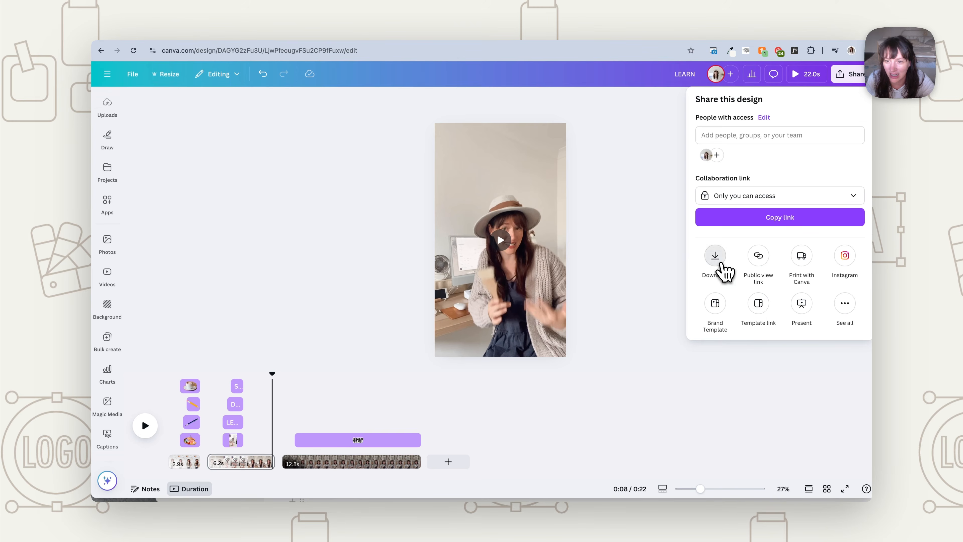
left_click(720, 262)
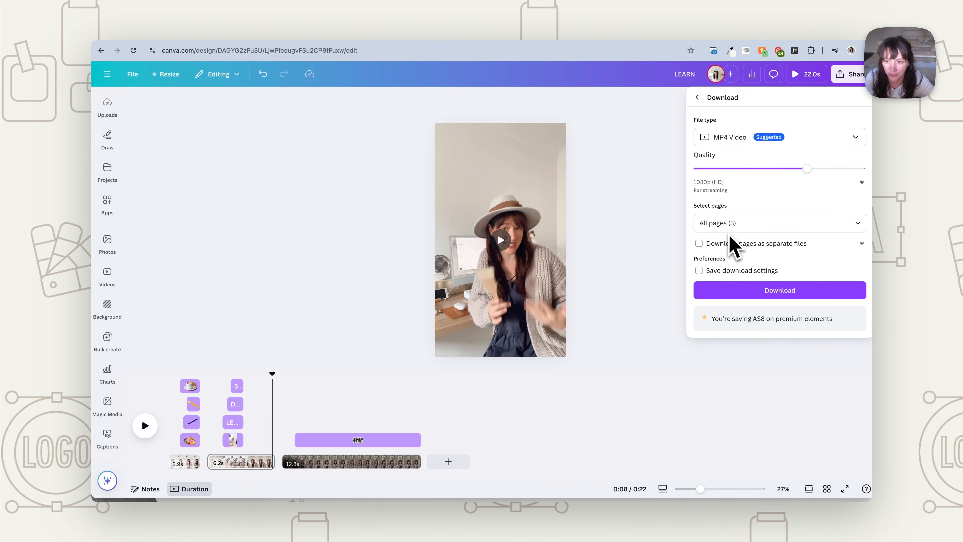
left_click(716, 223)
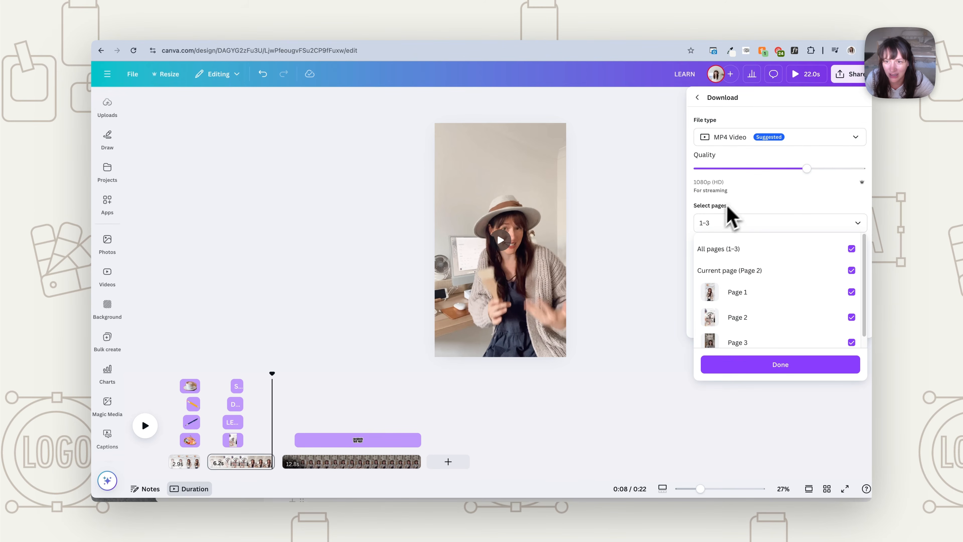
left_click(743, 223)
left_click(757, 290)
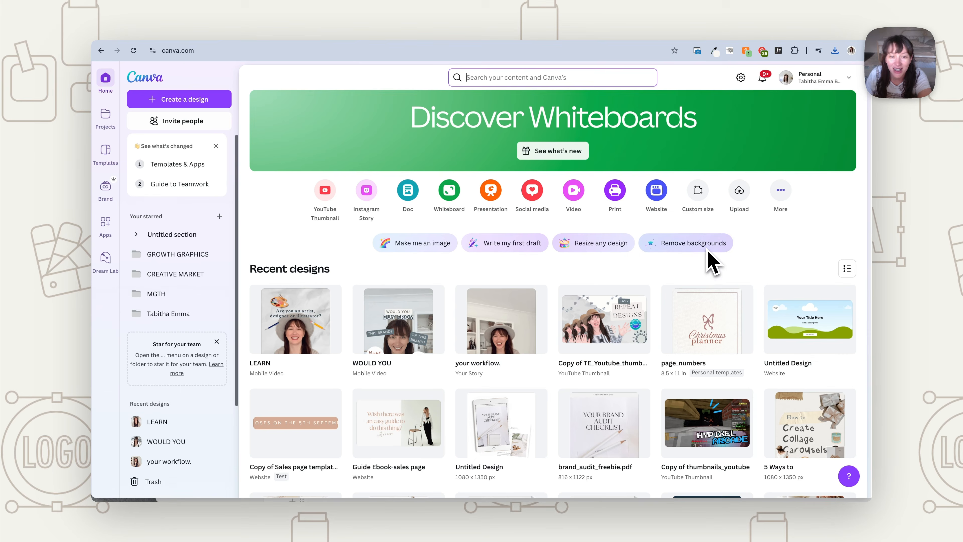
Create a new Mobile Video design and upload the exported LEARN.mp4 from Downloads
left_click(204, 104)
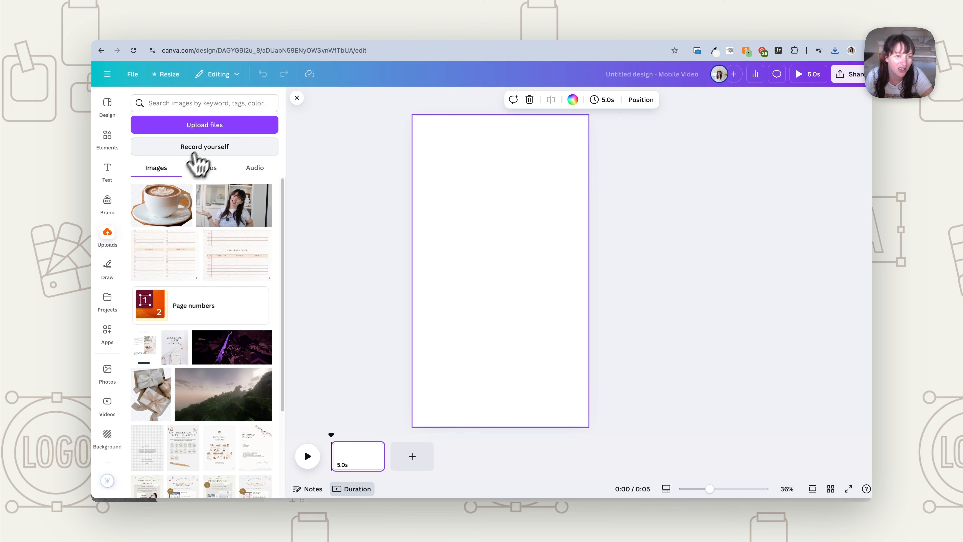
left_click(217, 127)
left_click(337, 135)
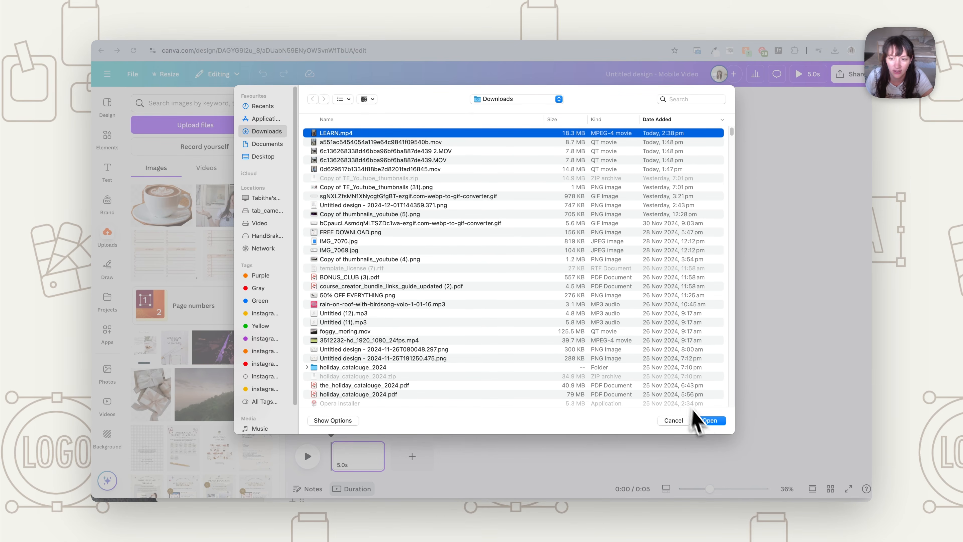
left_click(708, 420)
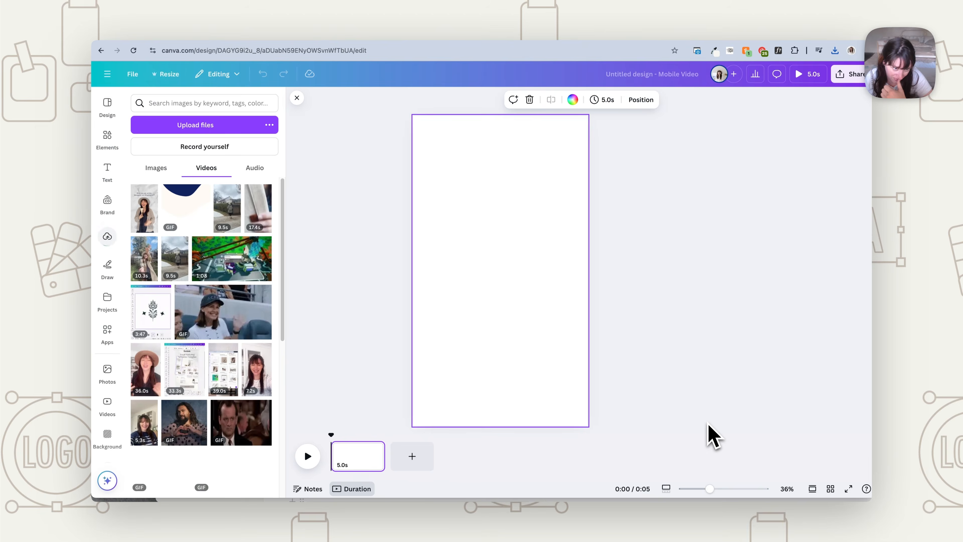
Add the animated wave GIF at the 0:09 scene change, align it to the page's top-left corner and enlarge it to cover the page
left_click_drag(307, 435, 437, 436)
left_click(182, 217)
left_click_drag(501, 259, 494, 161)
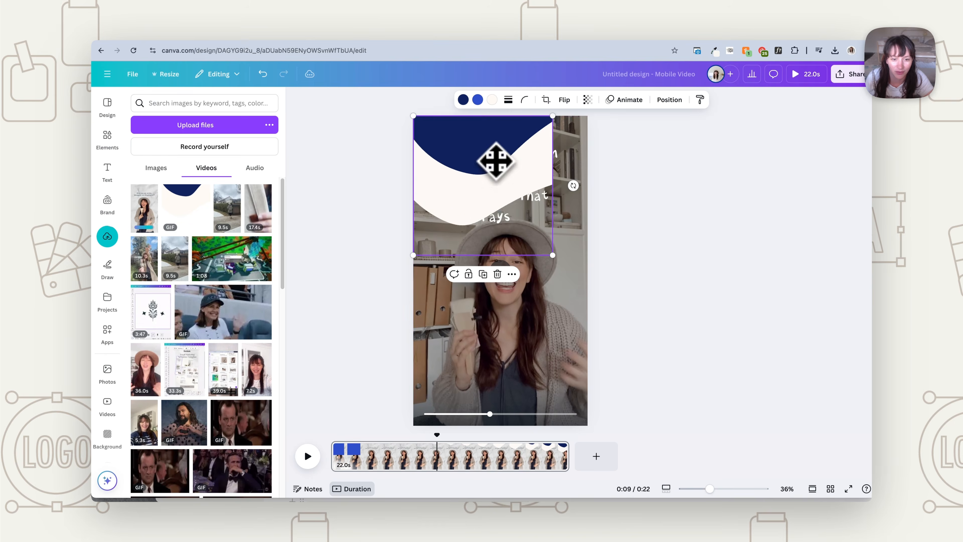
left_click_drag(555, 262, 698, 460)
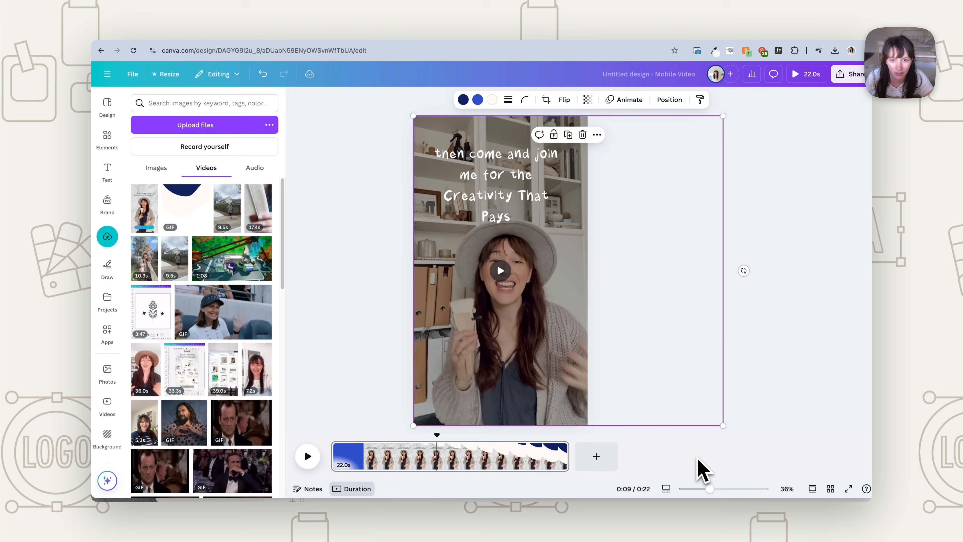
Show the wave GIF's element timing and trim it to a short clip around the 0:09 scene change
right_click(463, 408)
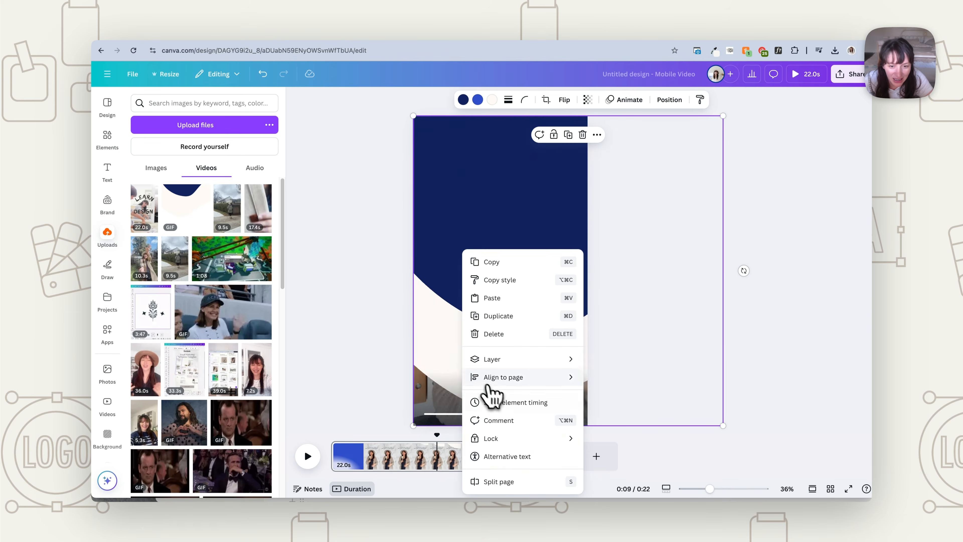
left_click(508, 403)
left_click_drag(337, 441, 435, 444)
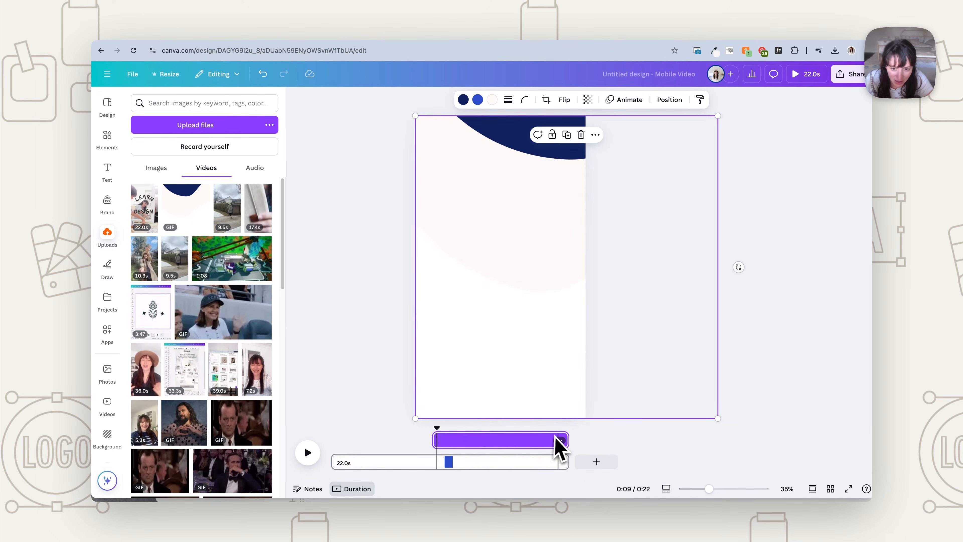
left_click_drag(563, 440, 440, 445)
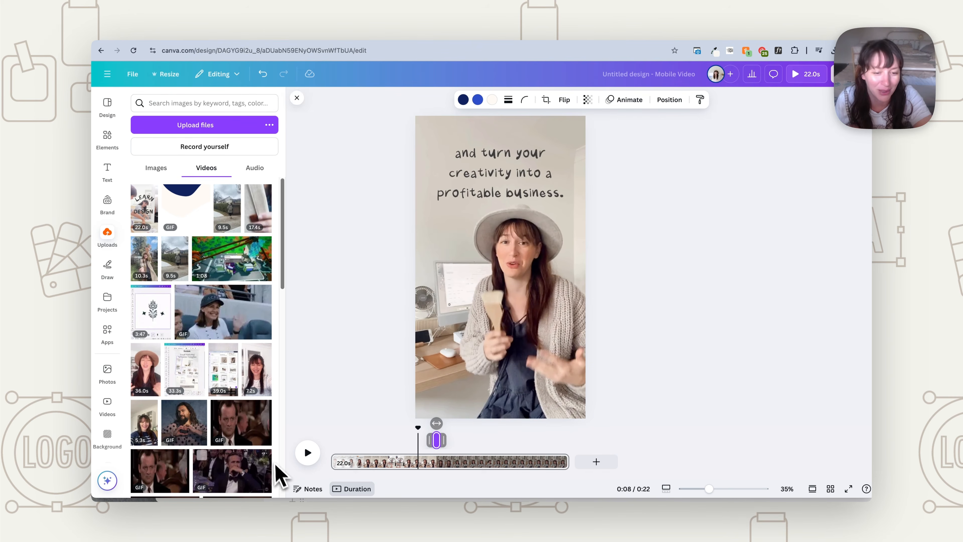
Play the scene change repeatedly and shift the wave clip slightly earlier so that it covers the cut
left_click(308, 454)
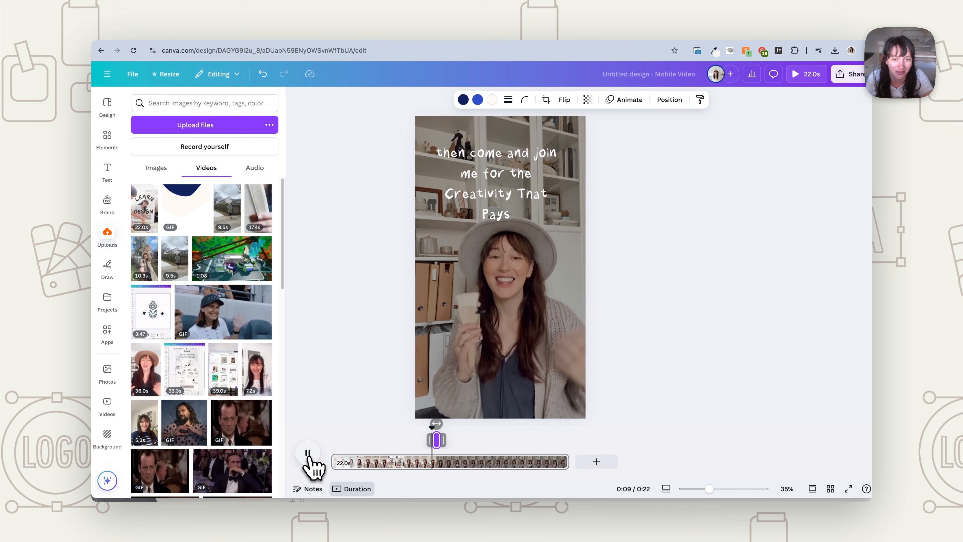
left_click(308, 454)
left_click_drag(439, 443, 436, 444)
left_click(420, 446)
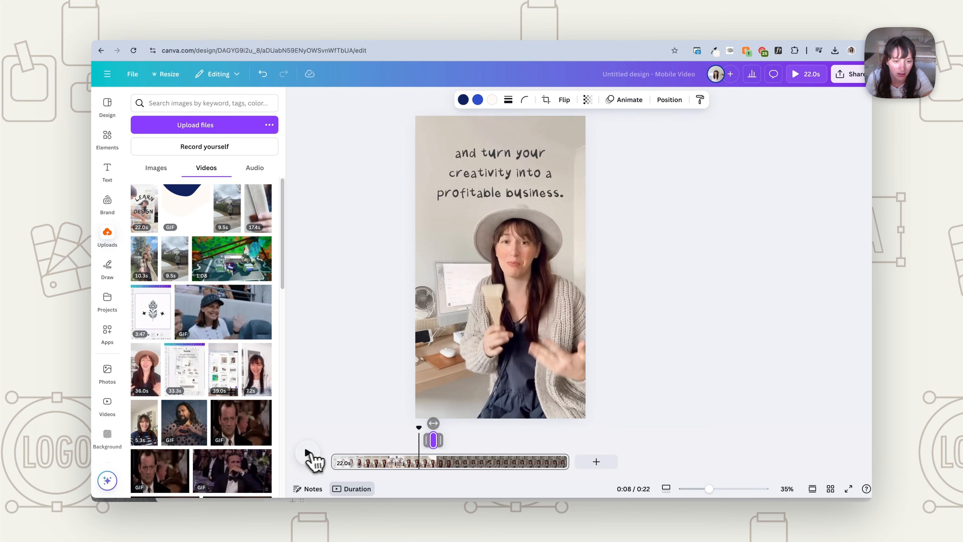
left_click(308, 454)
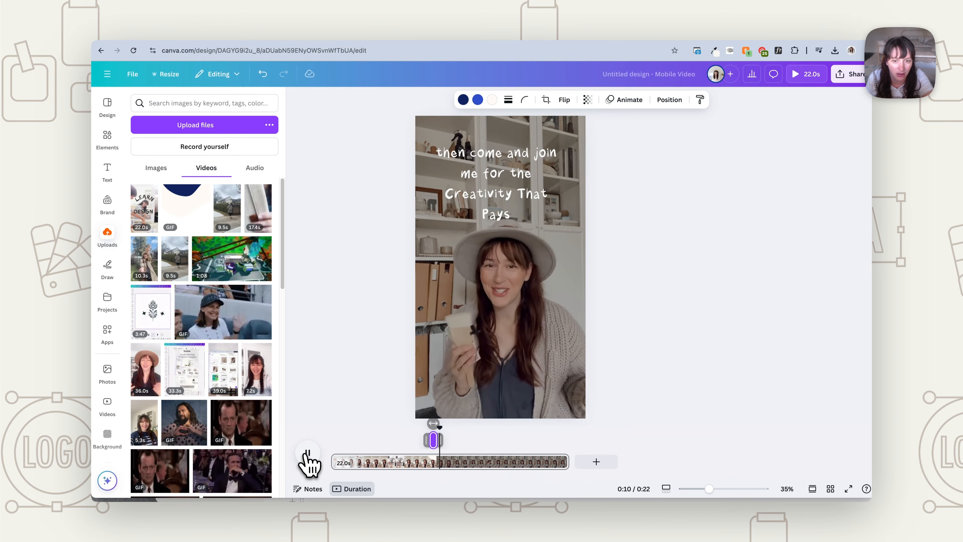
left_click(308, 454)
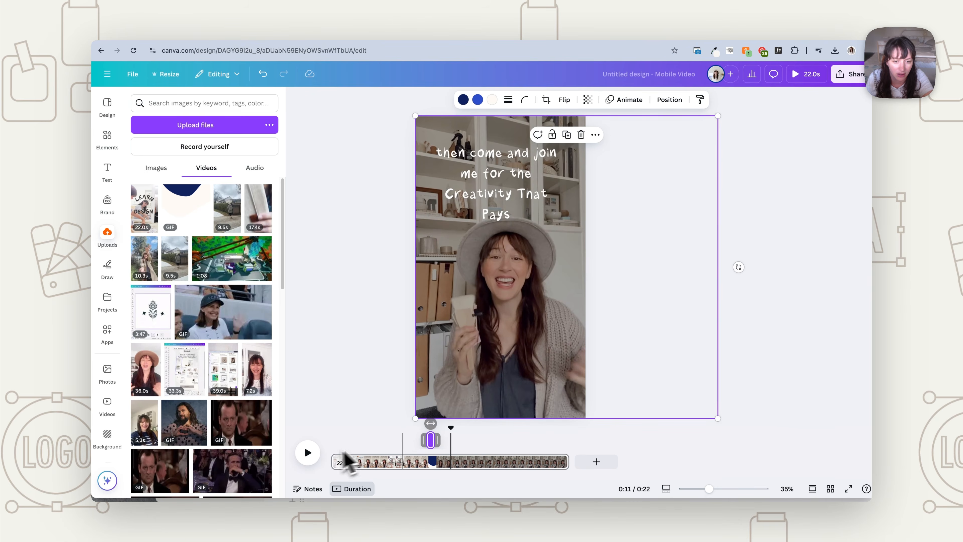
left_click(415, 461)
left_click(308, 454)
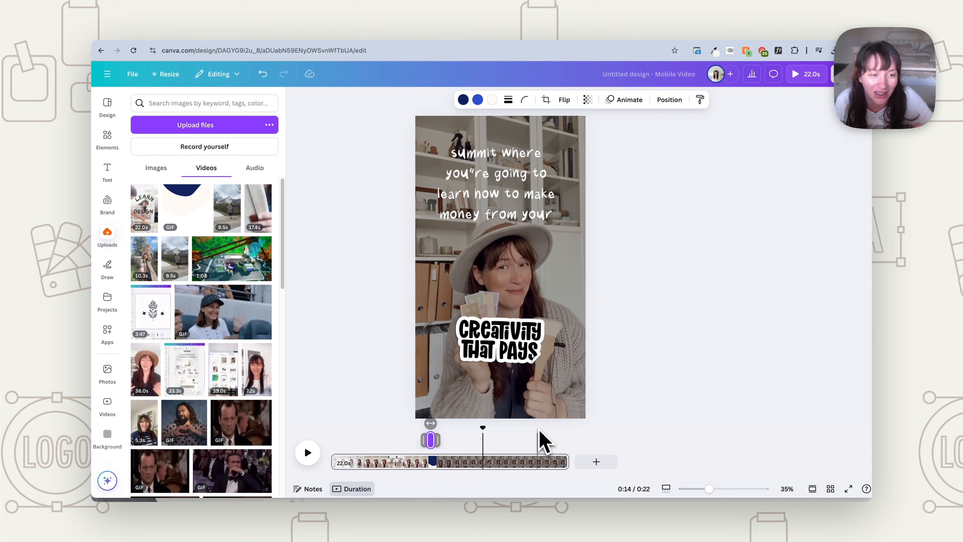
Scrub through the whole video from 0:00 to 0:22 to review the captions, graphics and wave transition
left_click_drag(481, 432, 327, 428)
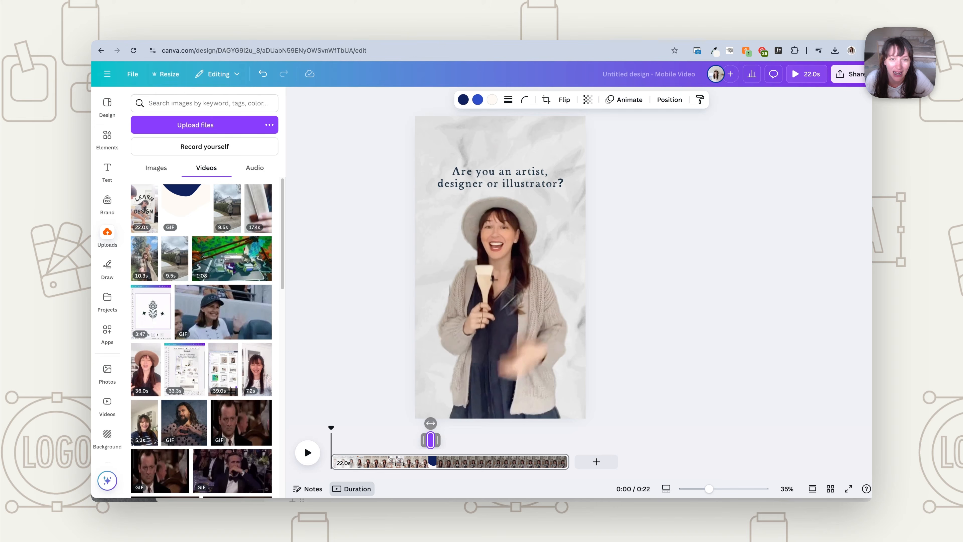
left_click_drag(334, 428, 354, 429)
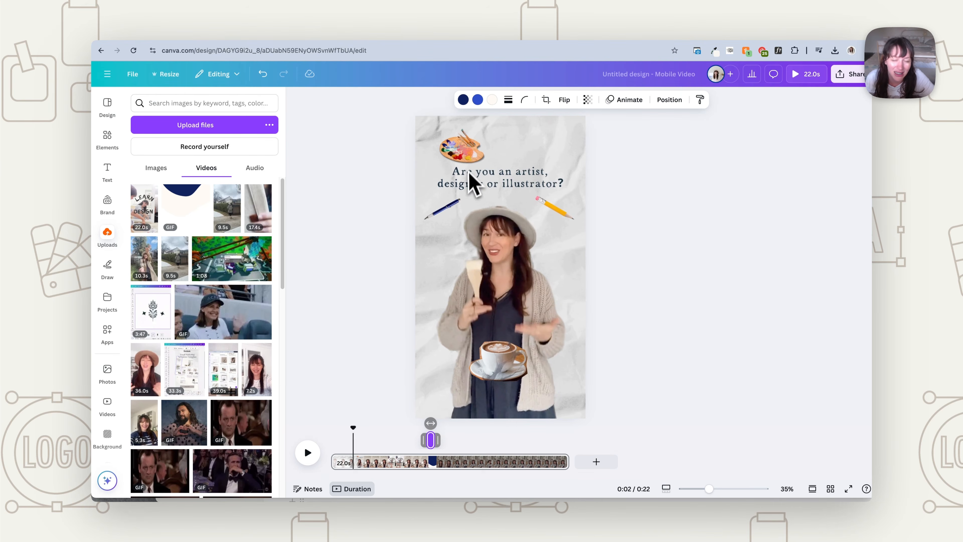
left_click_drag(356, 428, 362, 425)
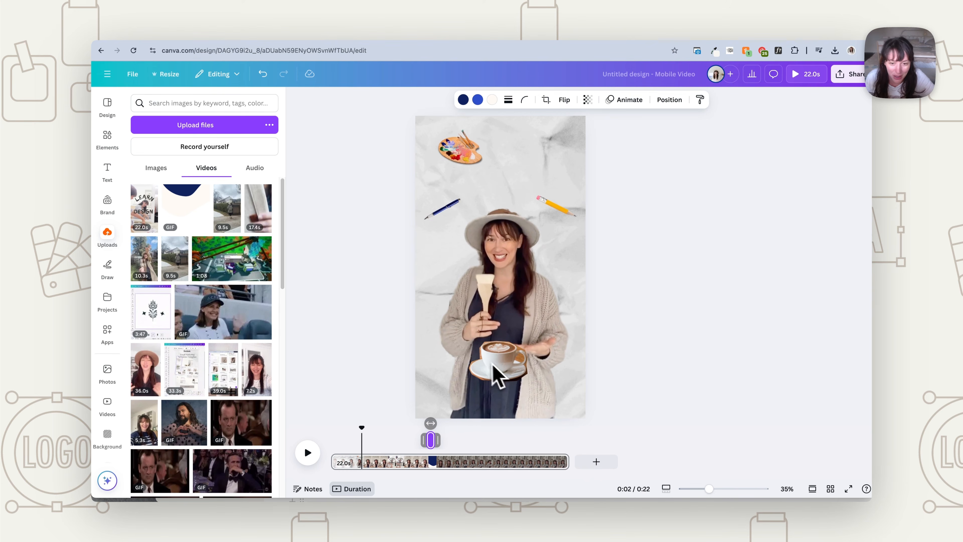
left_click_drag(362, 429, 374, 429)
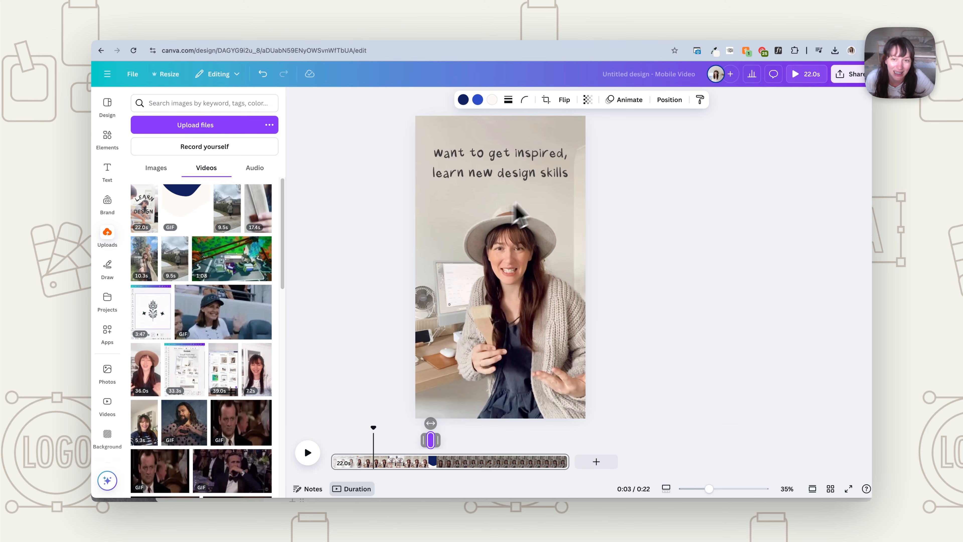
left_click_drag(373, 425, 391, 426)
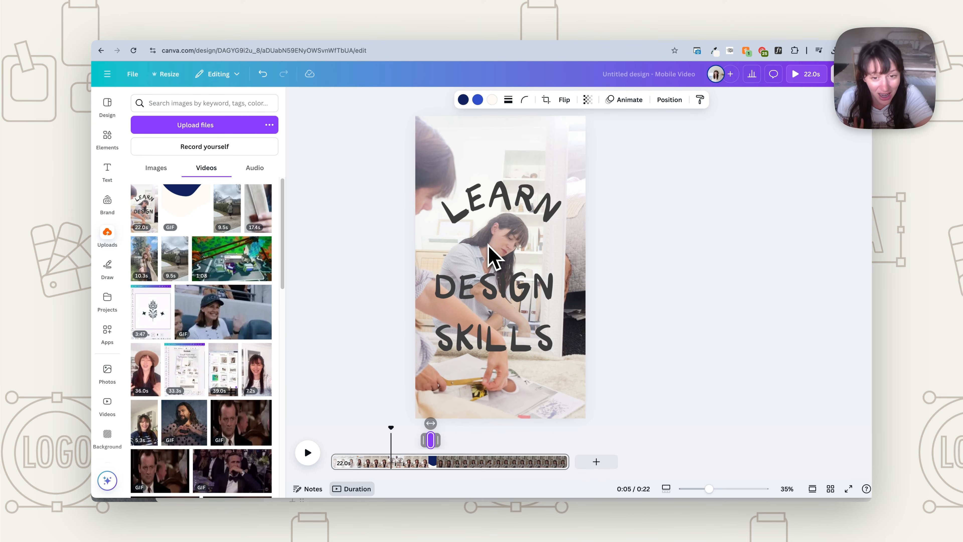
left_click_drag(393, 425, 441, 425)
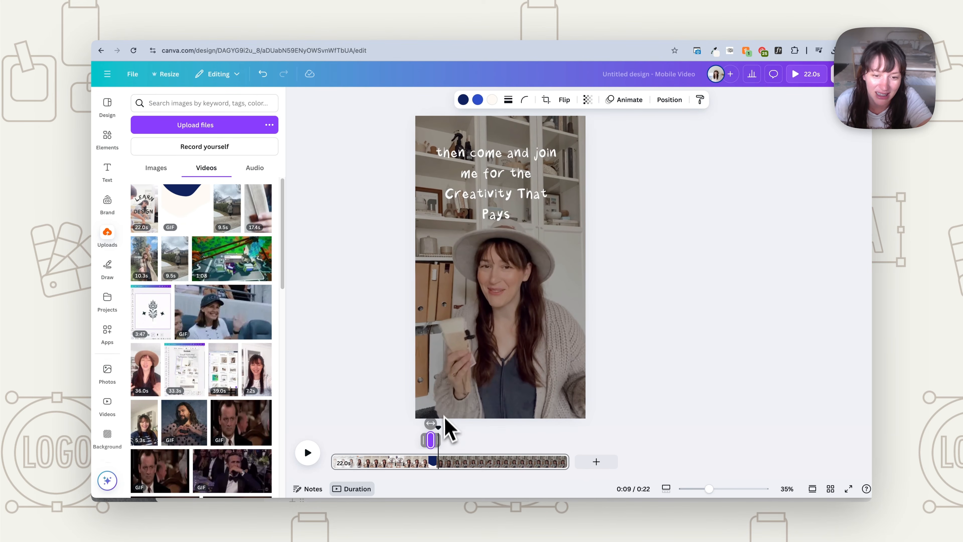
left_click_drag(439, 426, 466, 428)
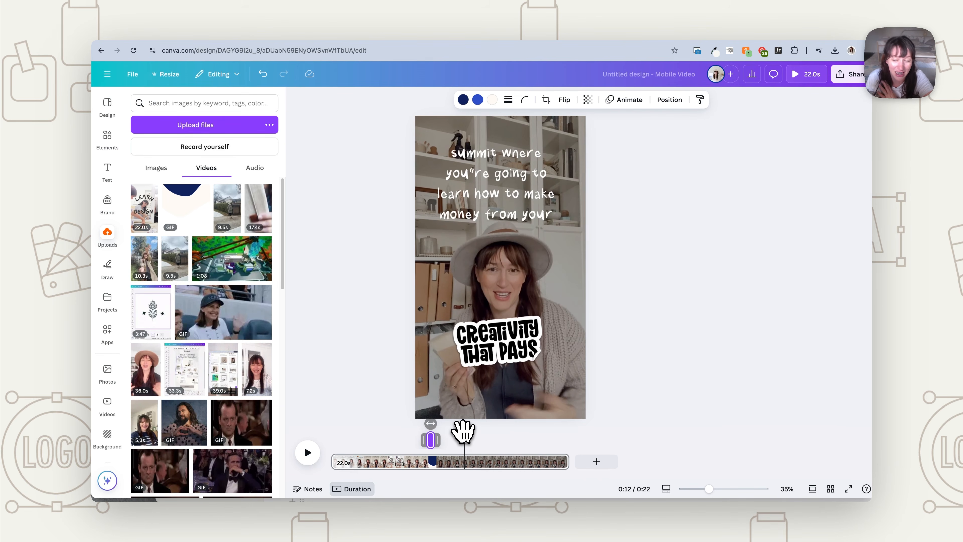
left_click_drag(464, 430, 584, 420)
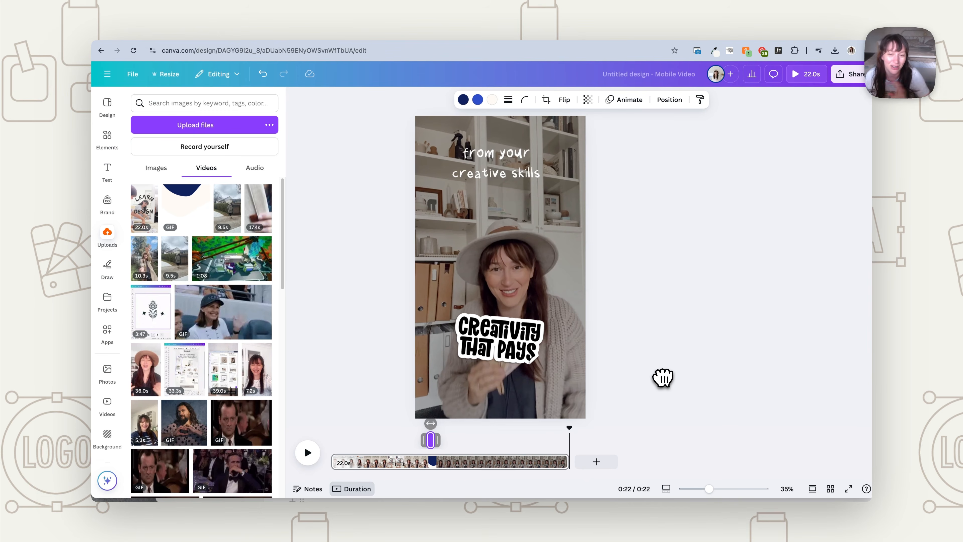